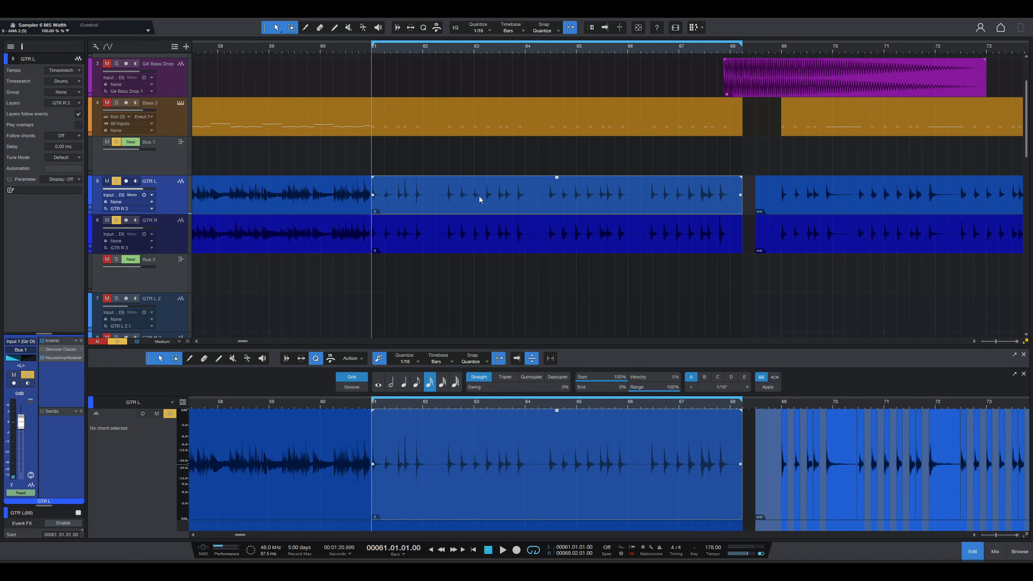
Recolour the GTR L and GTR R events between bars 61 and 68 yellow.
click(479, 196)
shift+click(472, 239)
right_click(450, 205)
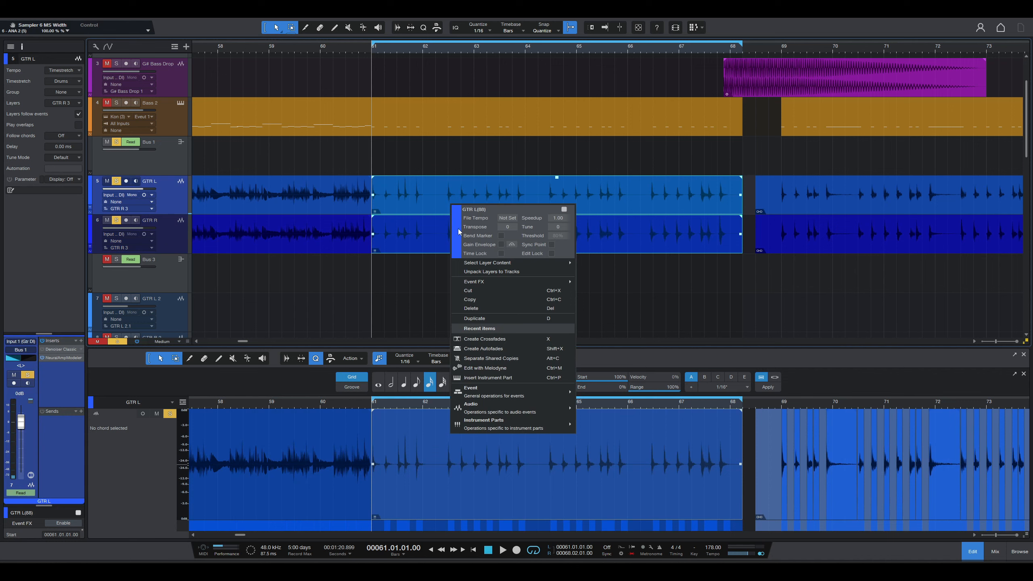
click(455, 232)
click(555, 281)
Play back the recoloured guitar section from bar 61 to hear the timing of both guitars.
key(space)
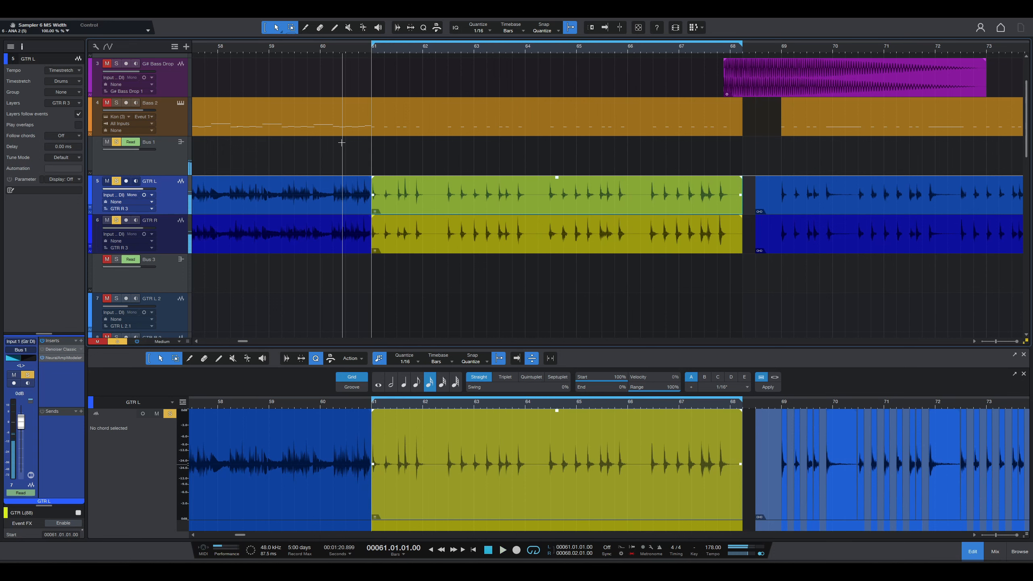
key(space)
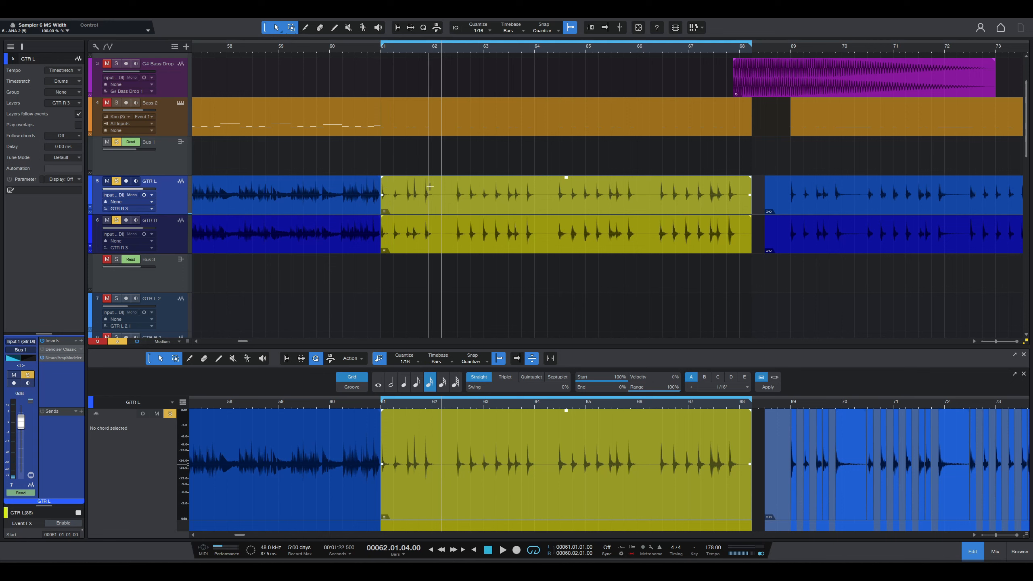
drag(431, 187, 457, 244)
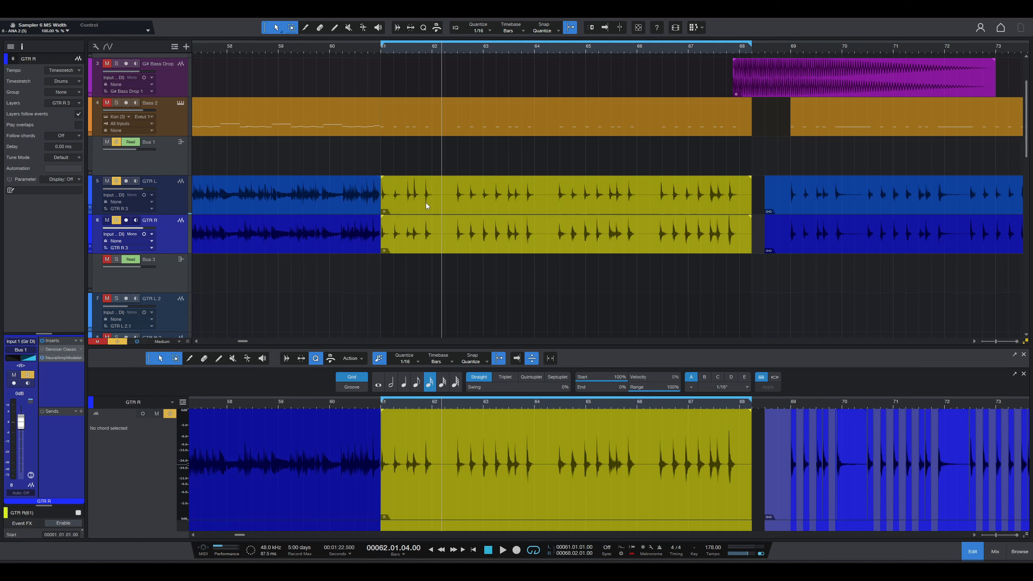
click(426, 126)
scroll(427, 108, up, 1)
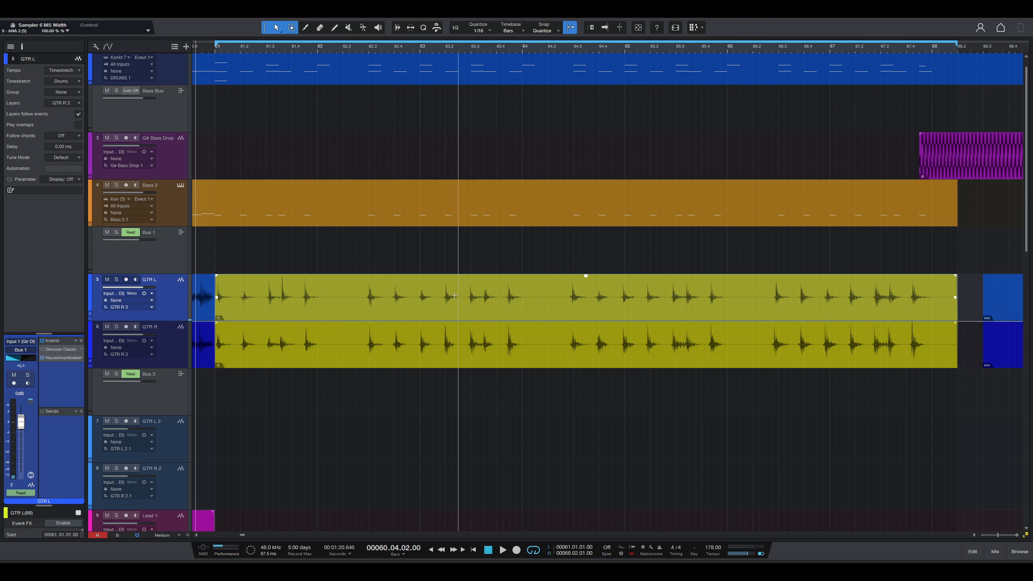
Compare the GTR L and GTR R hits with the bass notes and grid across bars 62 to 68.
click(426, 290)
key(e)
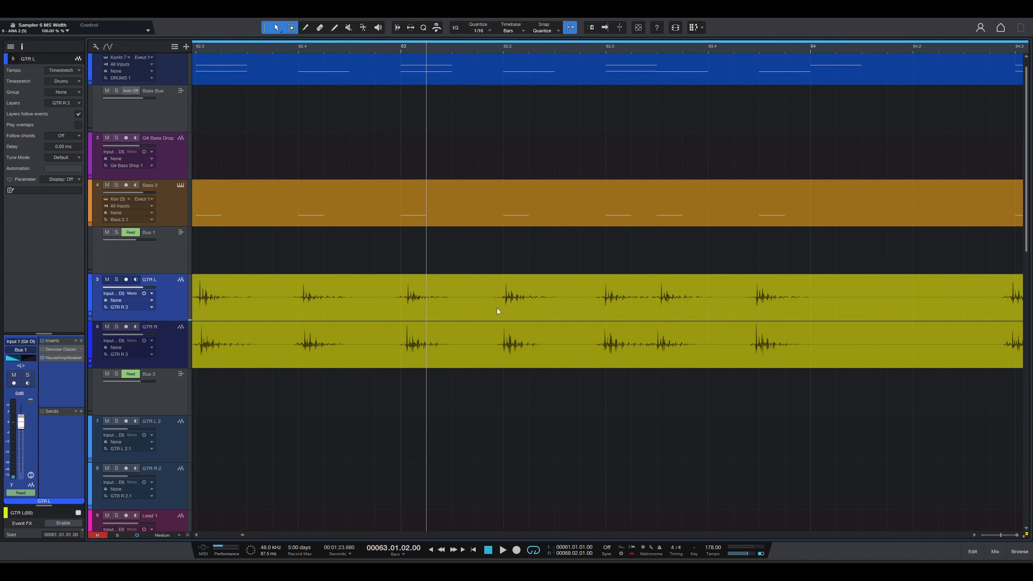
key(e)
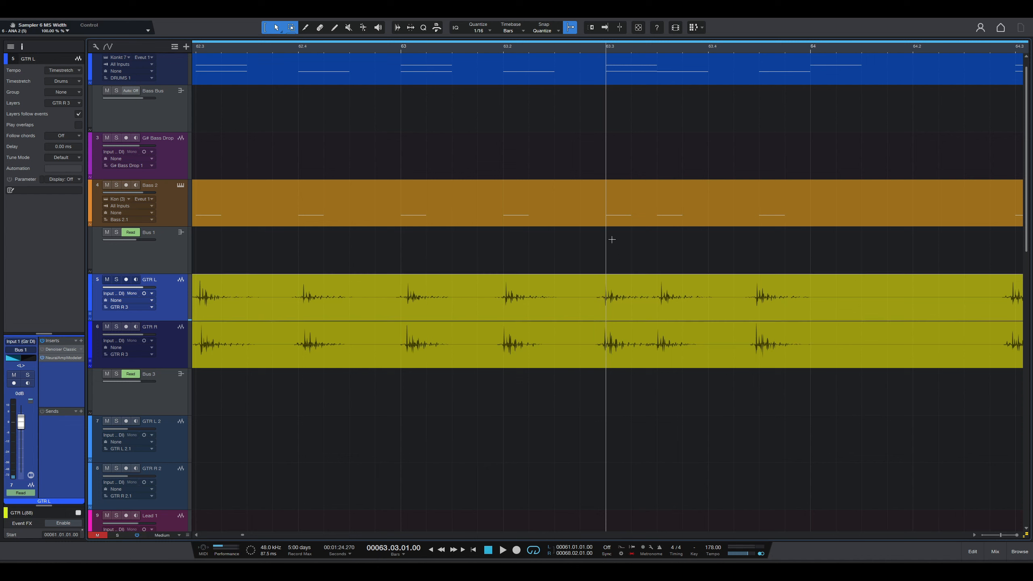
click(611, 215)
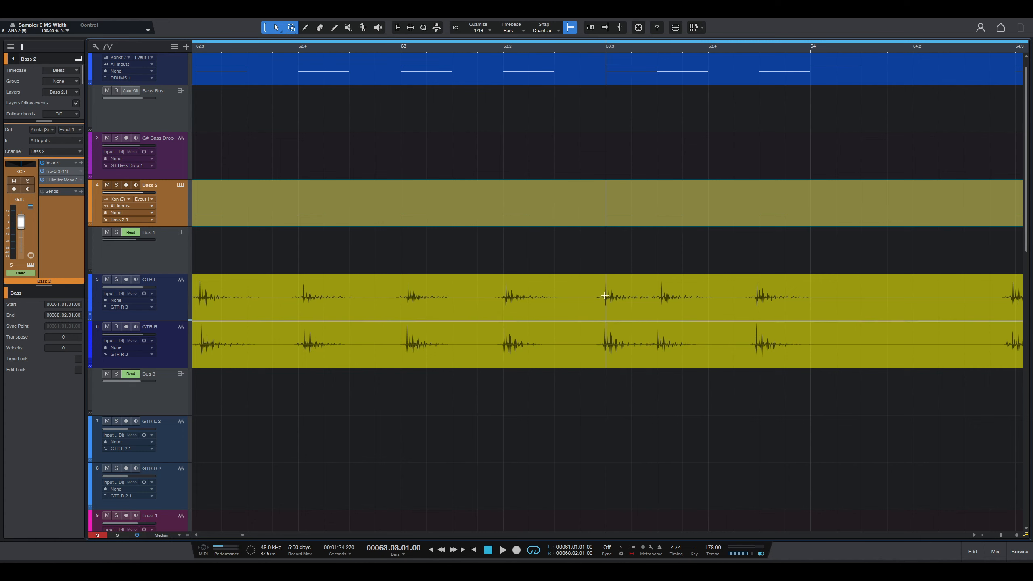
click(752, 297)
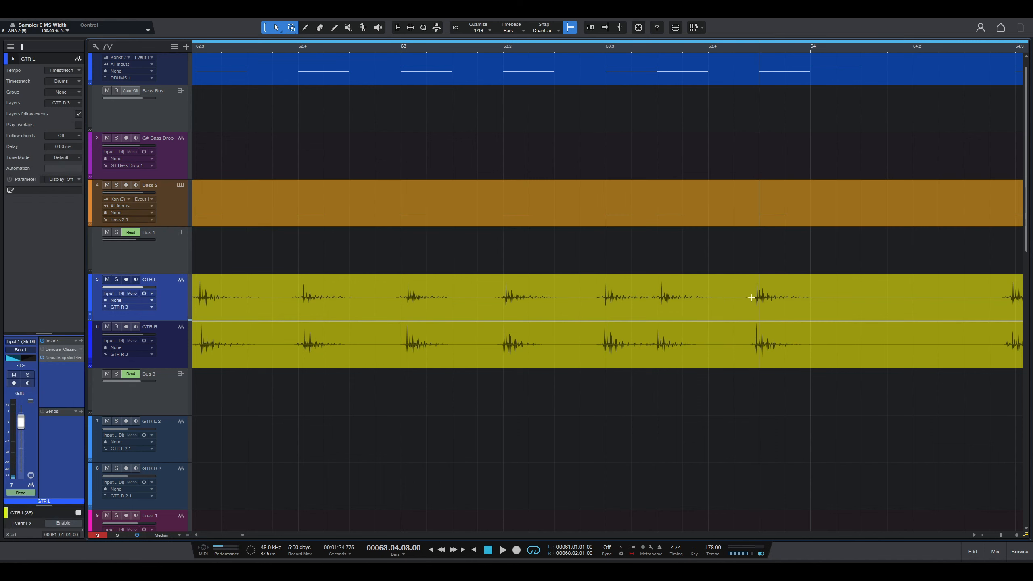
scroll(752, 298, down, 4)
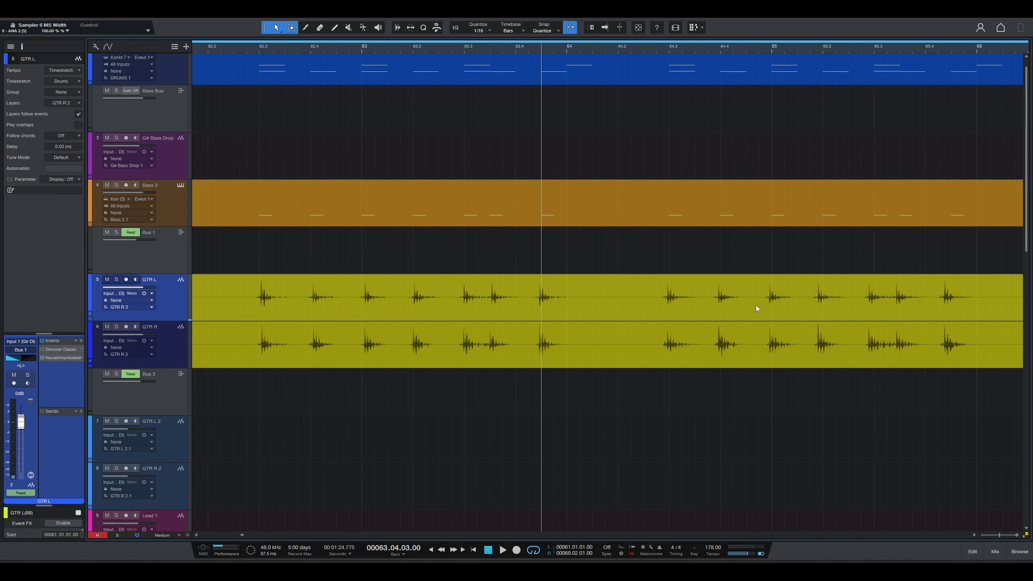
scroll(756, 308, right, 5)
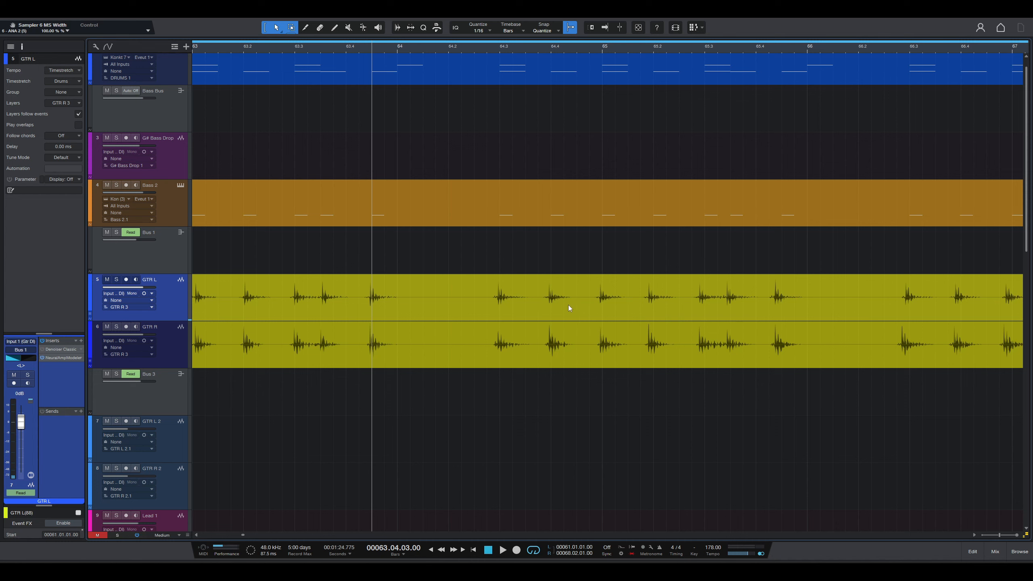
scroll(739, 306, right, 7)
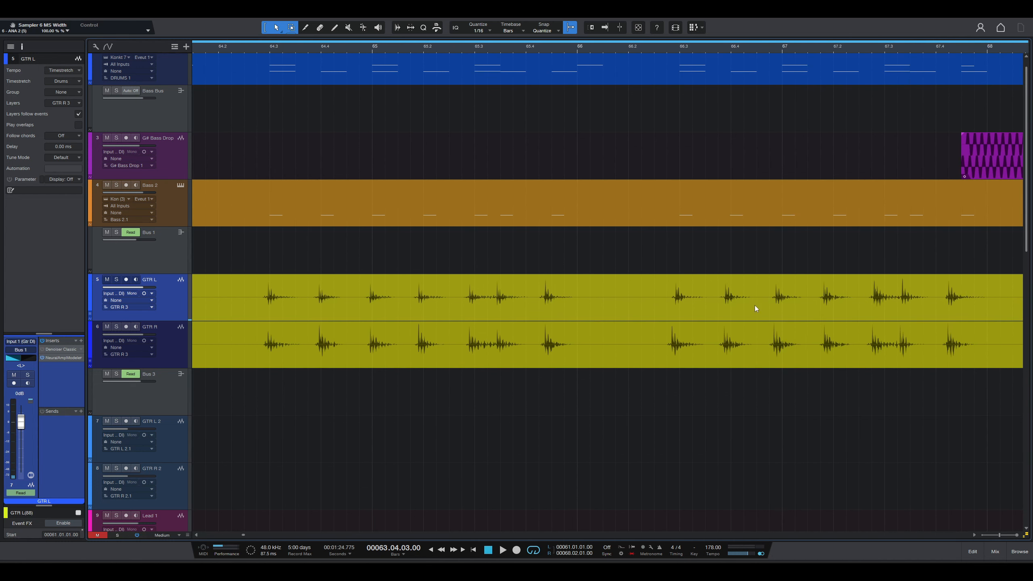
scroll(756, 309, right, 2)
Play back the last guitar phrase from 66.2.4 to check its timing.
click(606, 296)
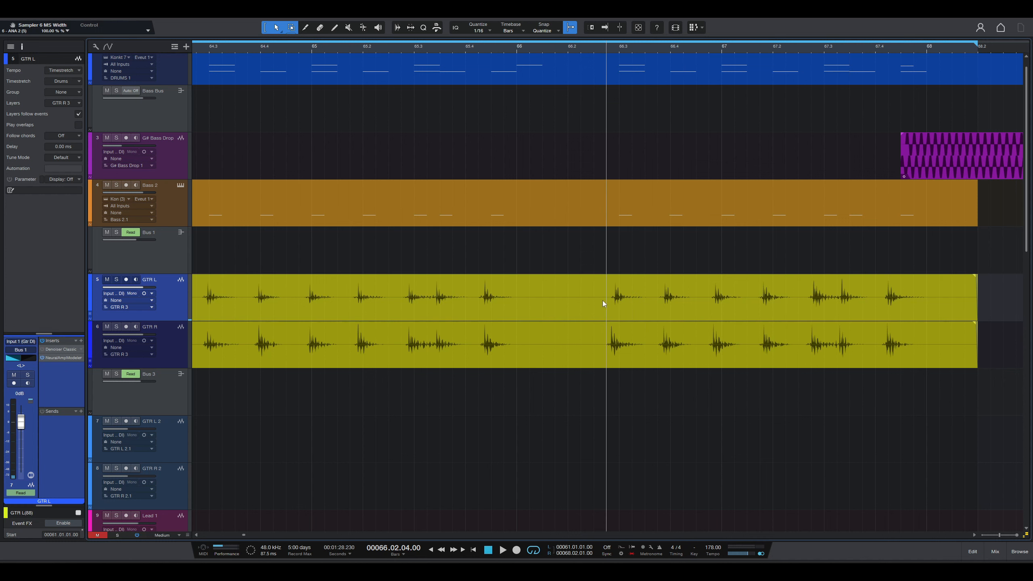
key(space)
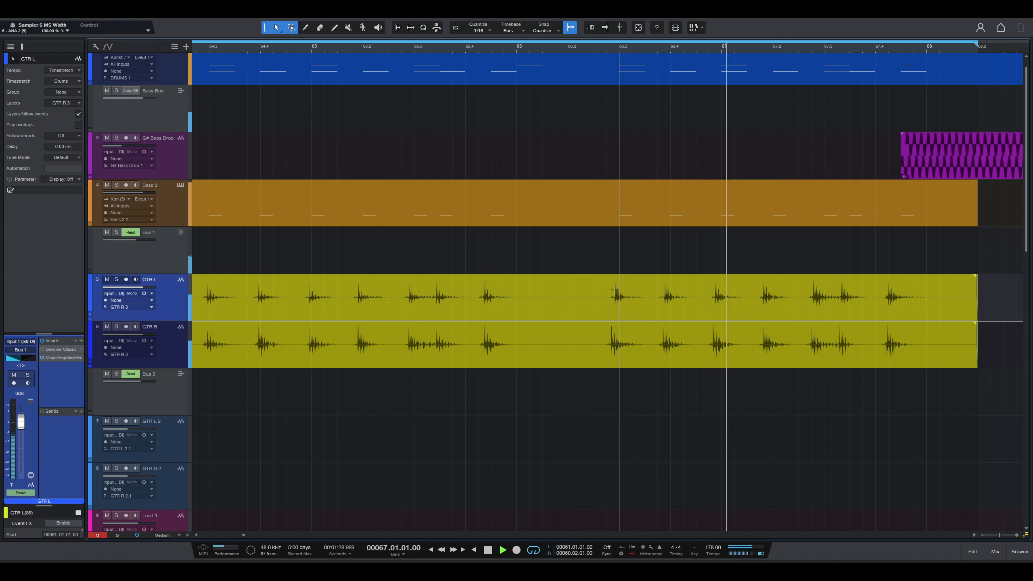
key(space)
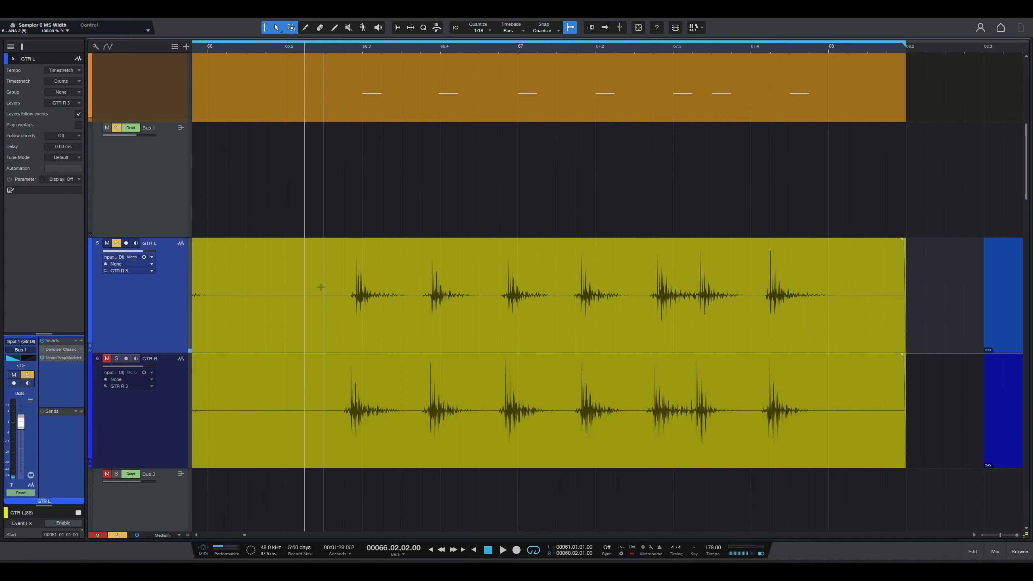
Split the GTR L event at the three hits near 66.3, 66.4 and bar 67.
click(329, 301)
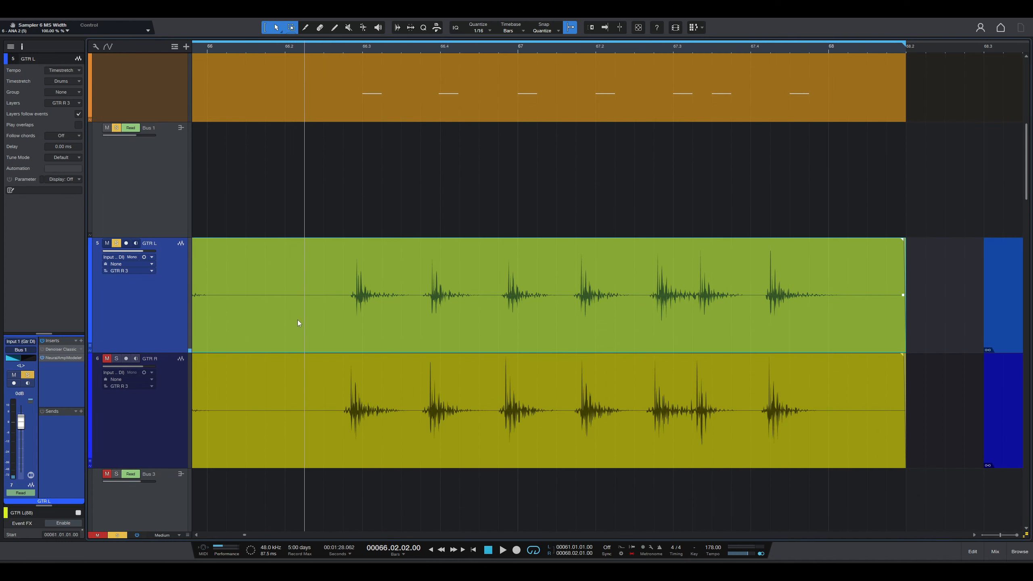
key(e)
key(e)
key(e)
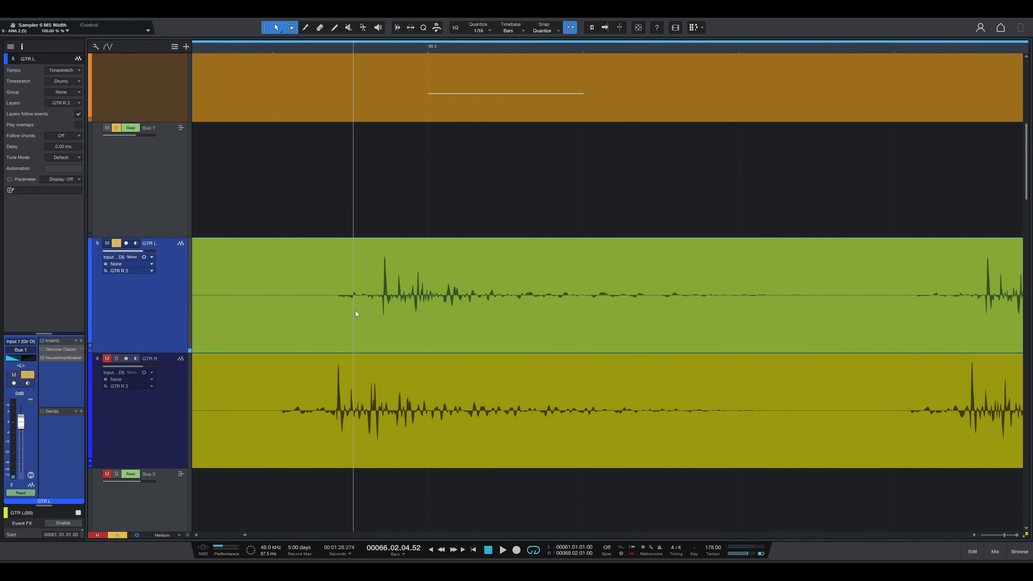
key(w)
key(alt+x)
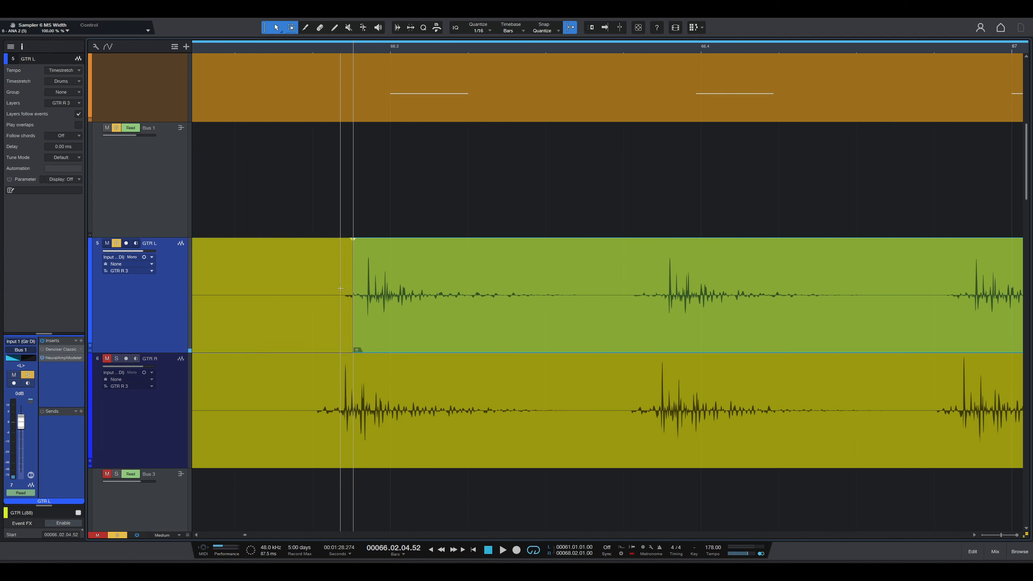
key(Tab)
key(alt+x)
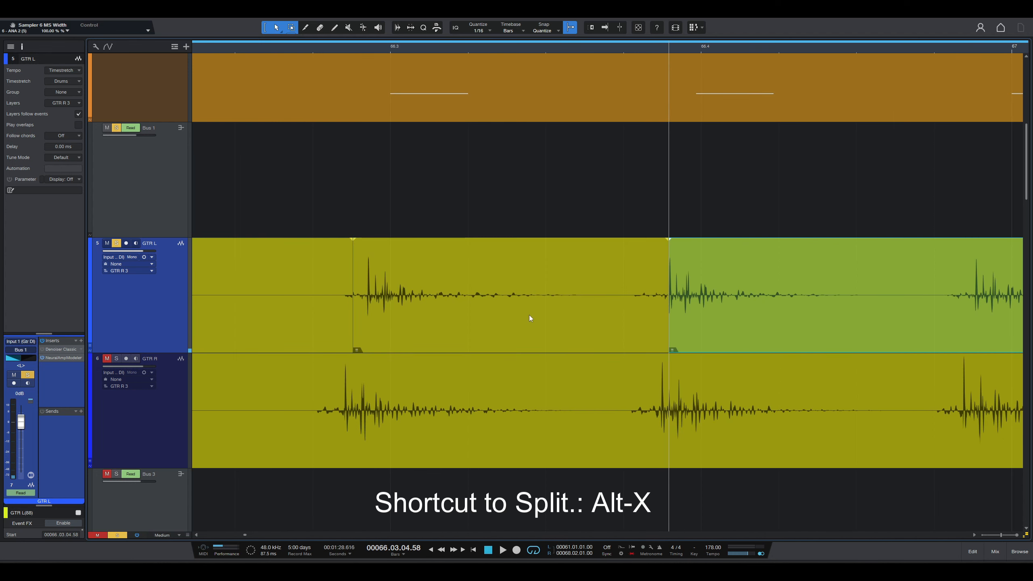
key(Tab)
key(alt+x)
Split the GTR L event at its four remaining hits in bar 67 and at the start of bar 68.
key(w)
key(w)
key(w)
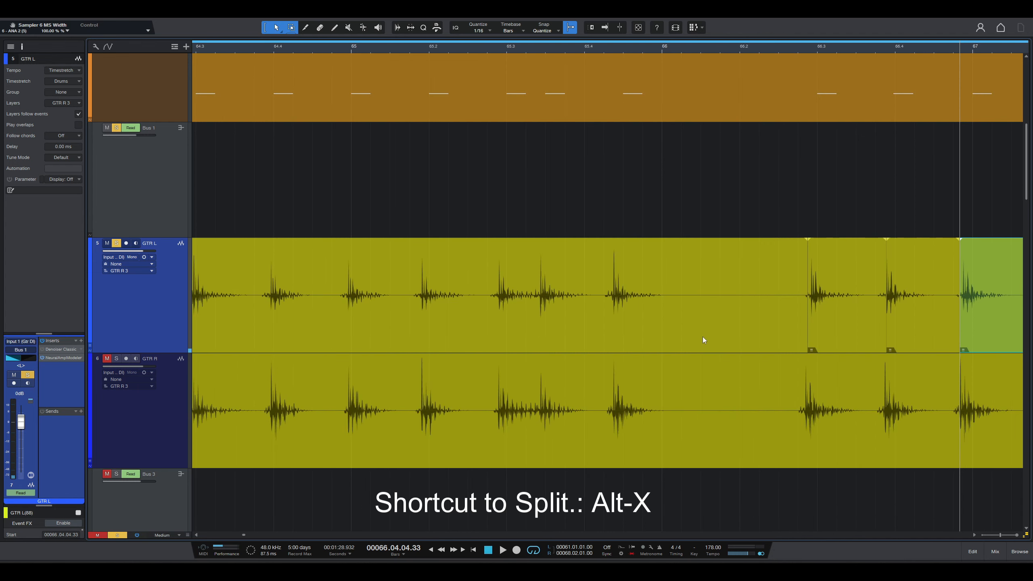
scroll(679, 366, right, 8)
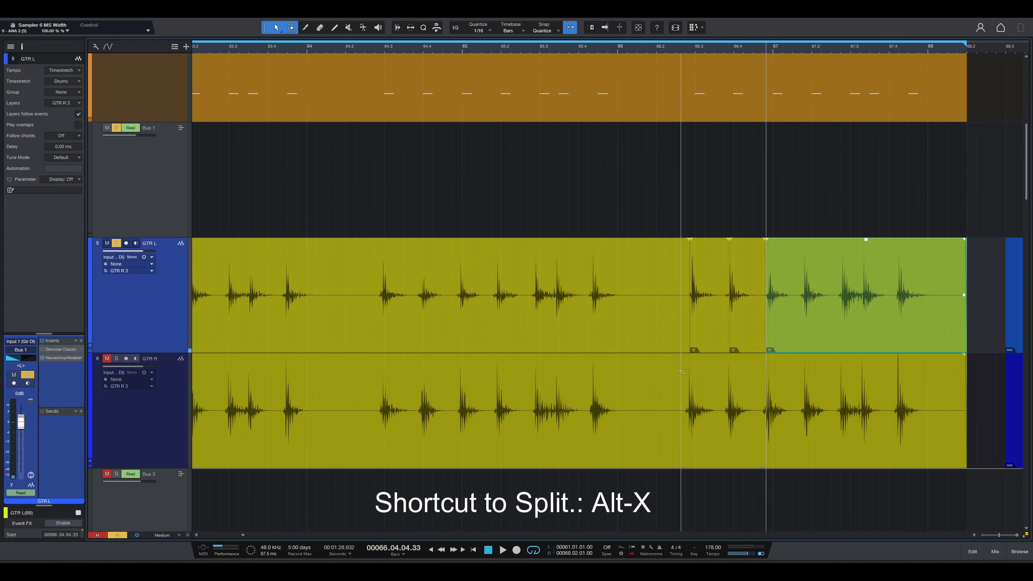
key(e)
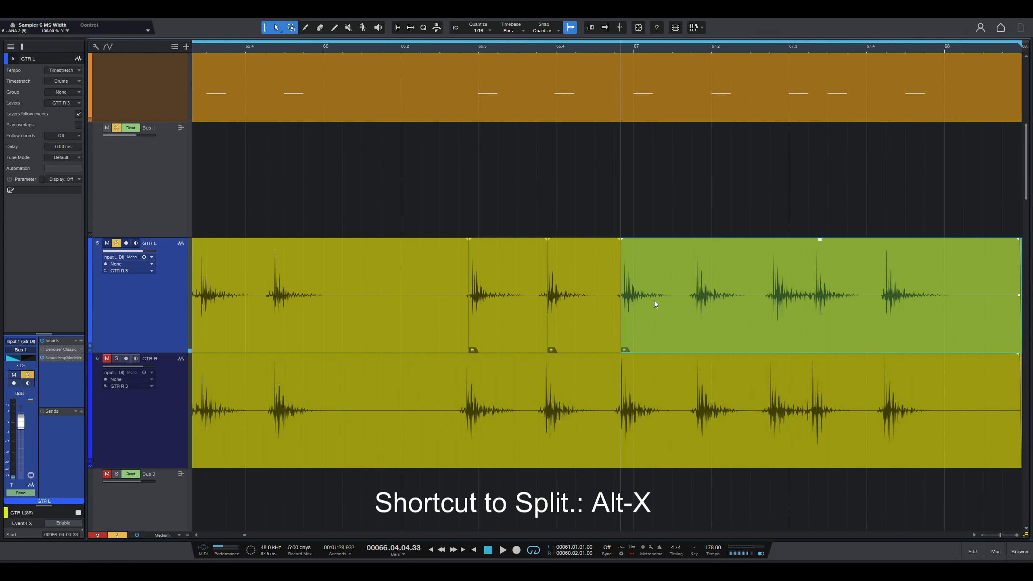
click(604, 270)
key(Tab)
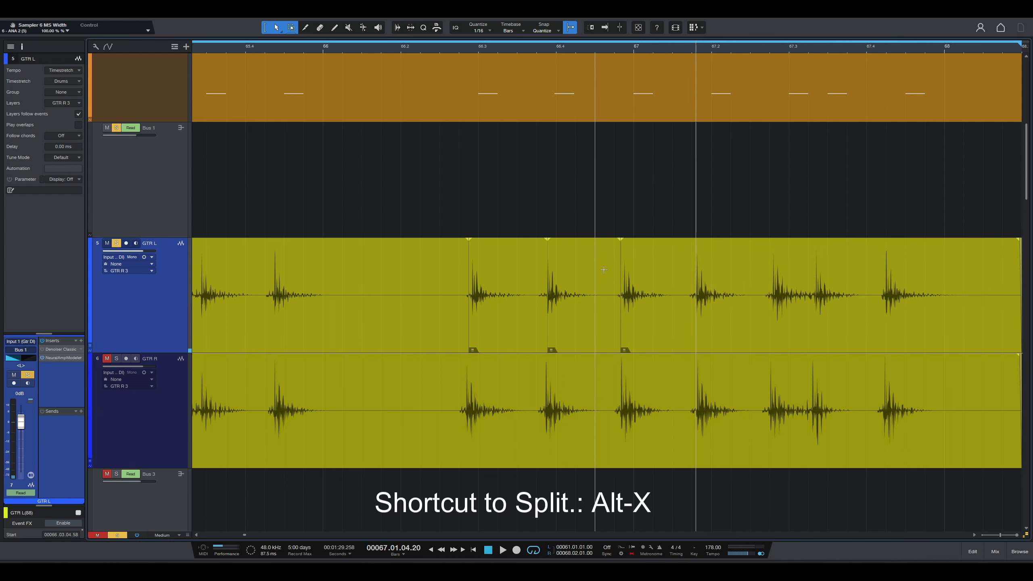
key(alt+x)
key(Tab)
key(alt+x)
key(Tab)
key(alt+x)
key(Tab)
key(alt+x)
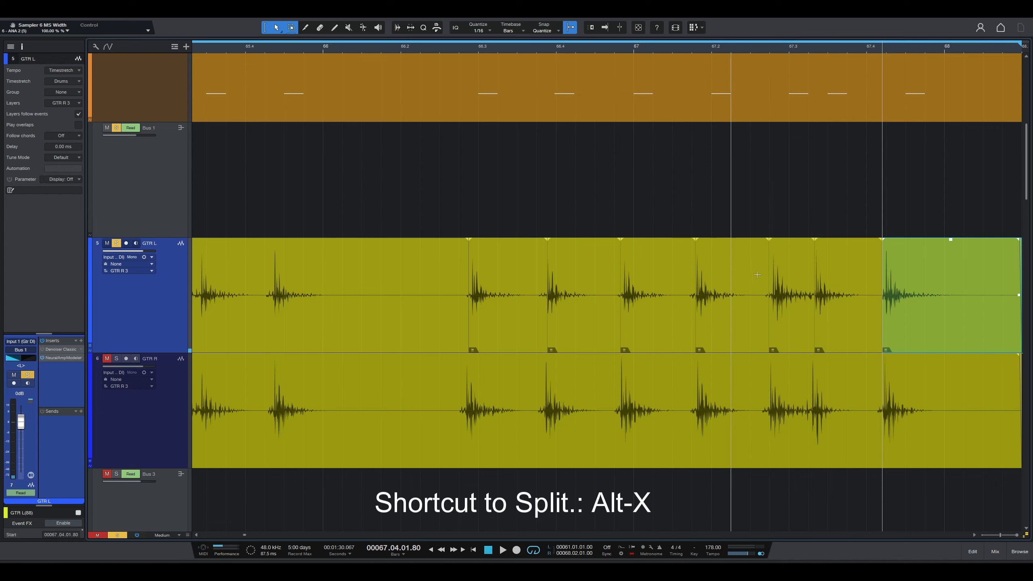
double_click(946, 269)
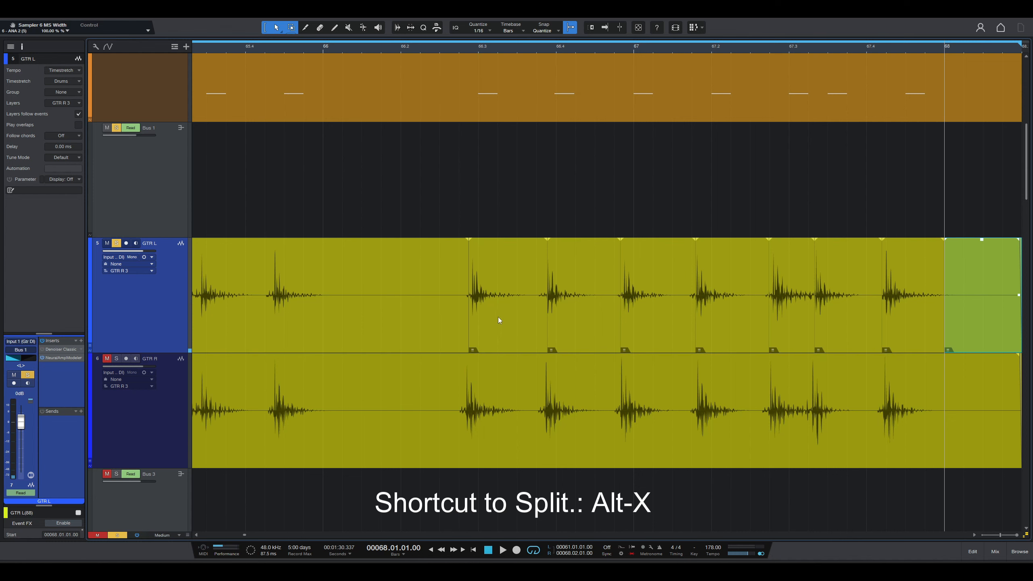
Solo the GTR R track along with GTR L.
scroll(510, 307, right, 3)
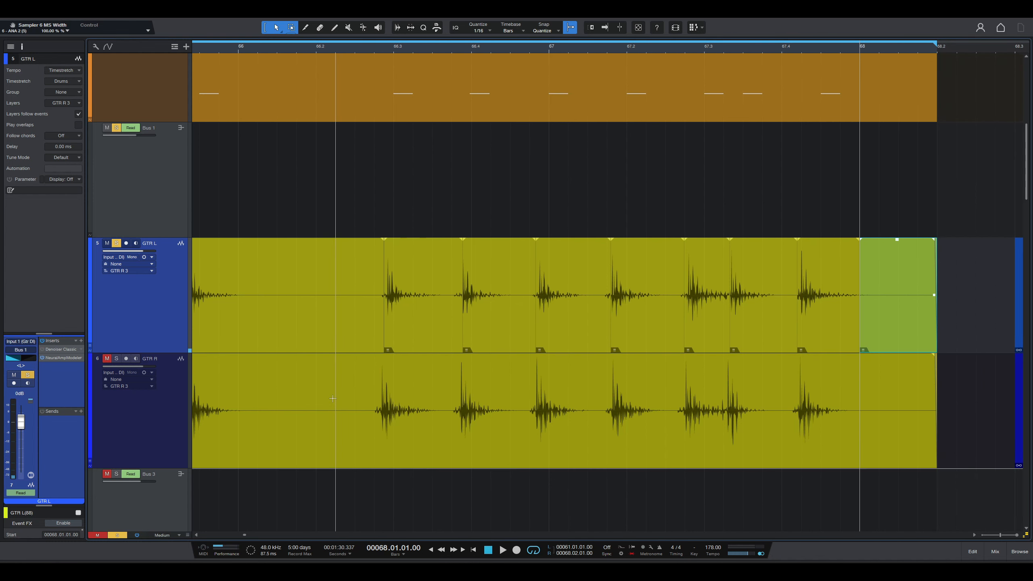
click(336, 379)
click(117, 359)
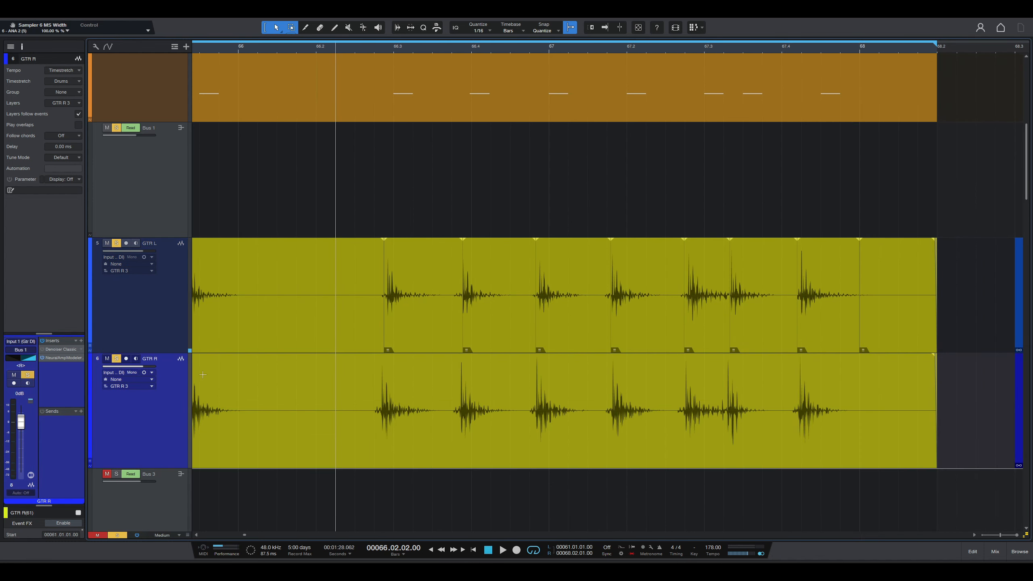
Split the GTR R event at the three hits near 66.3, 66.4 and bar 67.
click(356, 398)
key(alt+x)
click(439, 390)
key(Tab)
key(alt+x)
click(511, 388)
key(Tab)
key(alt+x)
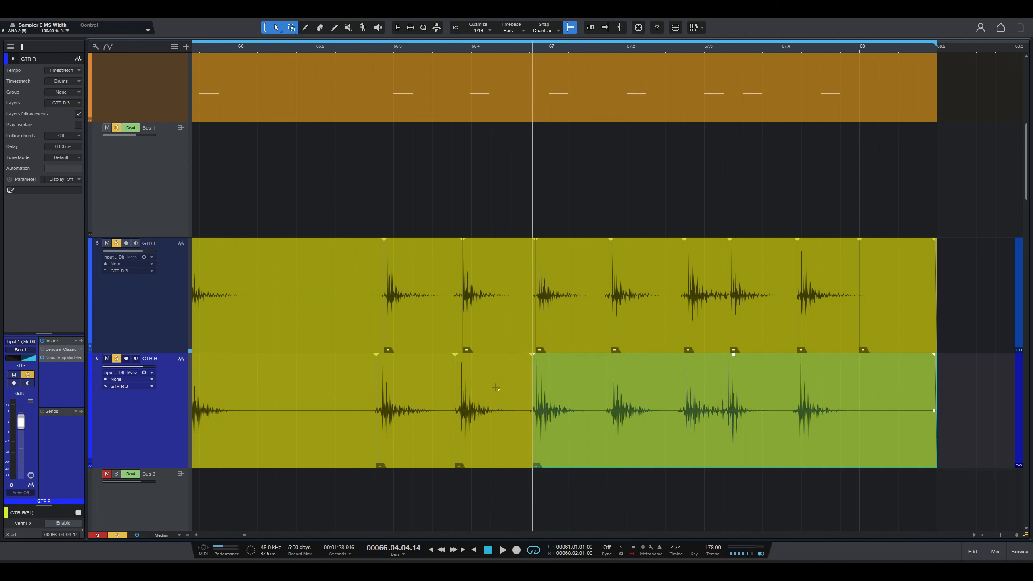
Split the GTR R event at its four remaining hits within bar 67.
click(563, 388)
key(Tab)
key(alt+x)
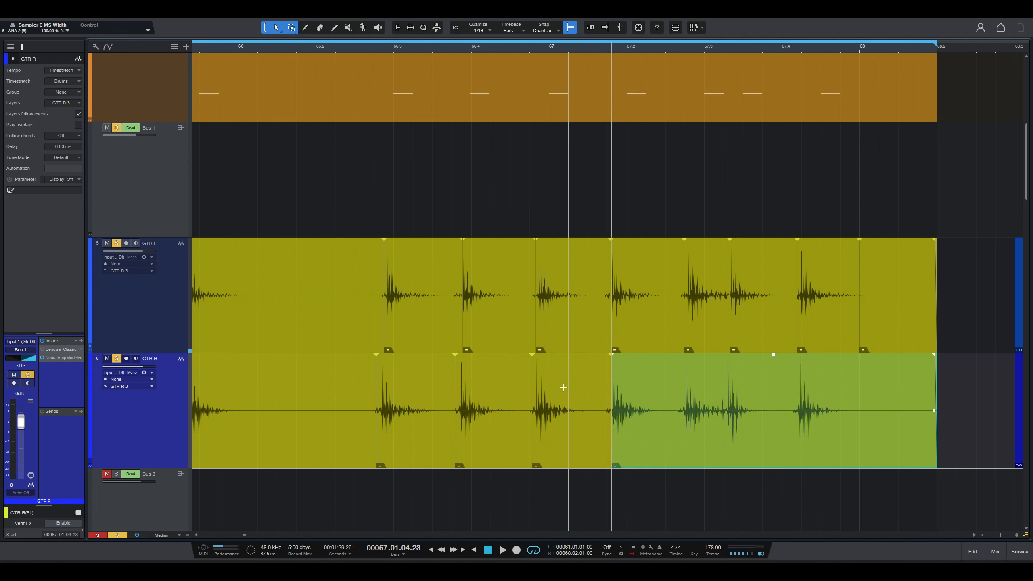
click(656, 387)
key(Tab)
key(alt+x)
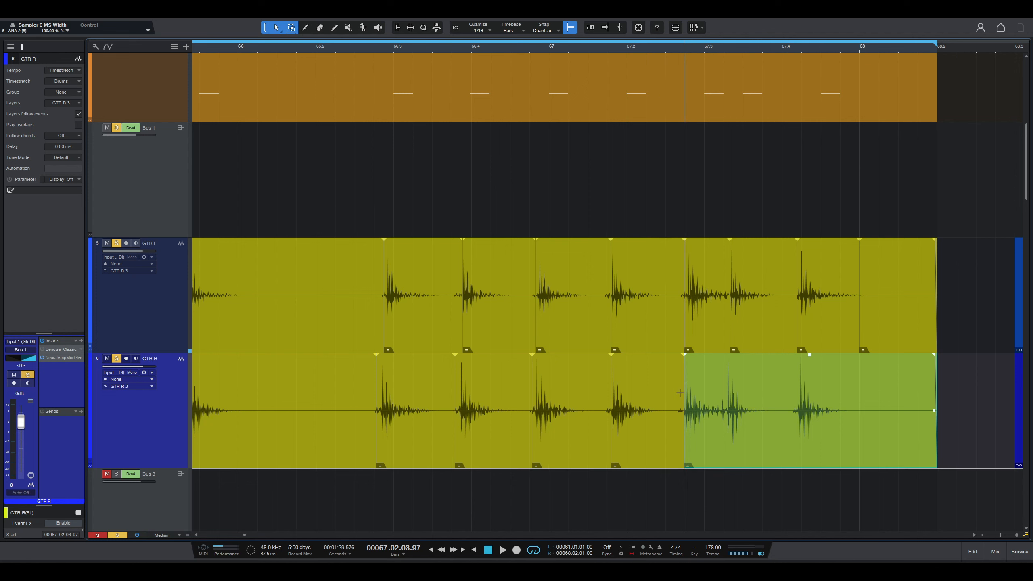
click(692, 390)
key(Tab)
key(alt+x)
click(764, 397)
key(Tab)
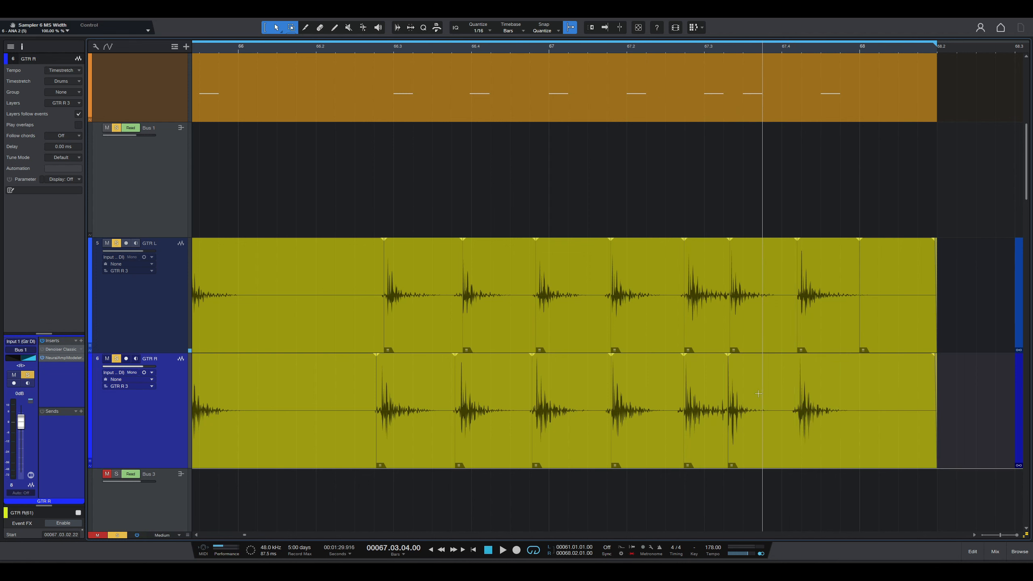
key(alt+x)
Move the first three GTR L slices onto the grid so they start at 66.3, 66.4 and bar 67.
key(e)
key(w)
scroll(376, 329, right, 1)
click(376, 329)
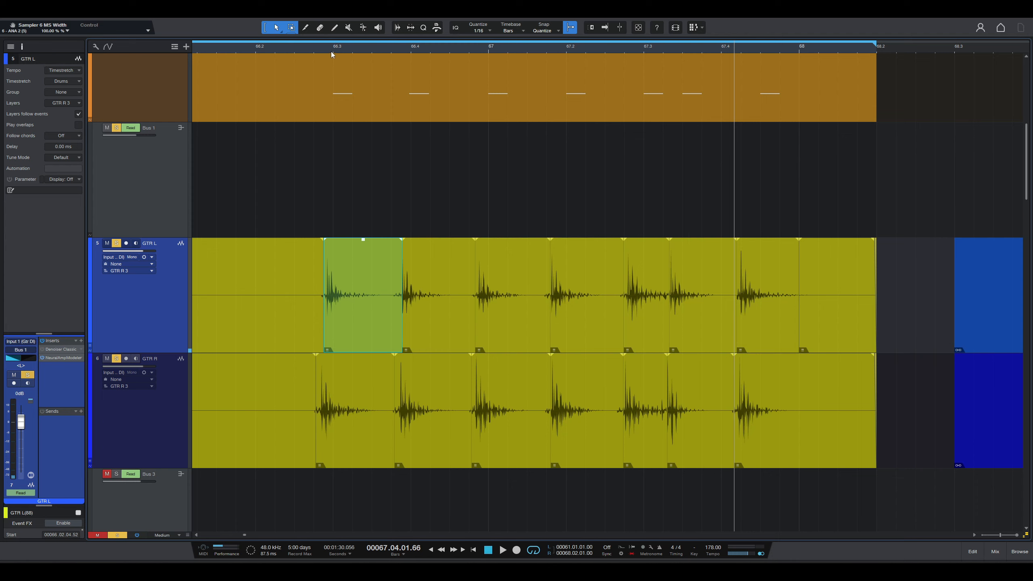
drag(341, 319, 346, 319)
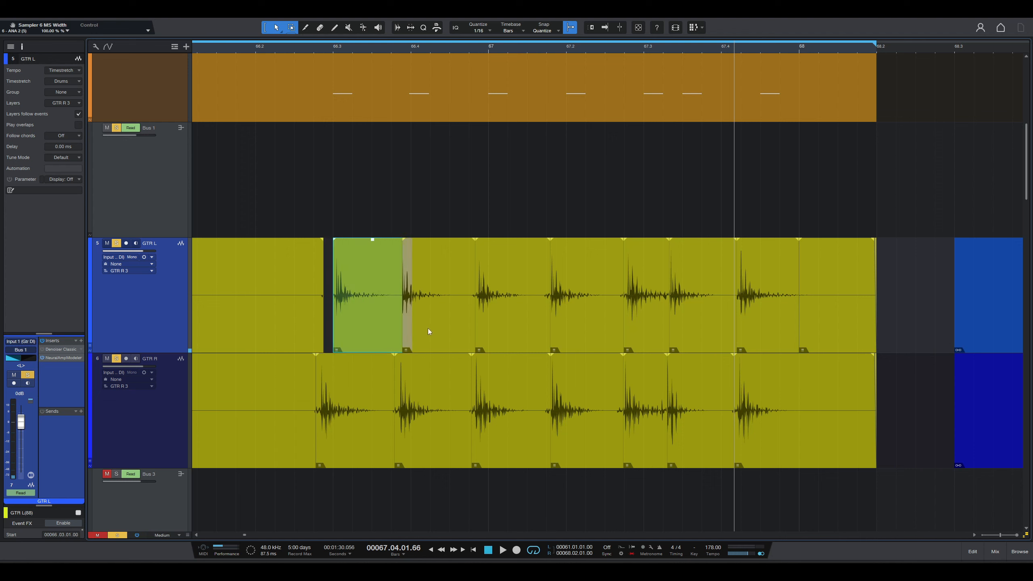
drag(427, 328, 435, 329)
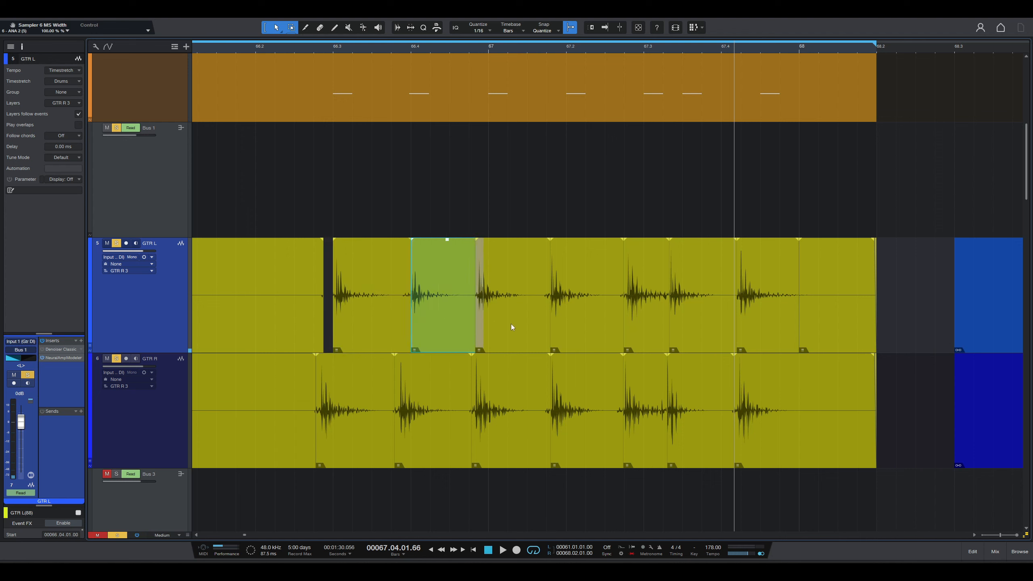
drag(512, 327, 523, 326)
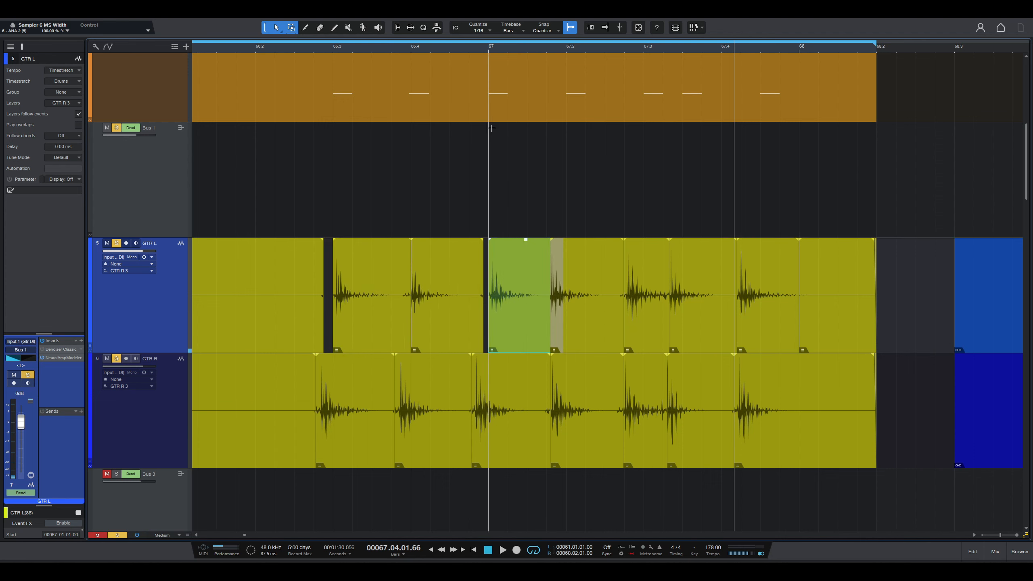
Move the remaining GTR L slices onto the grid so their hits start at 67.2, 67.3, 67.3.3 and 67.4.3.
scroll(488, 93, up, 1)
drag(584, 346, 600, 345)
mouse_move(676, 354)
mouse_down()
mouse_move(684, 357)
mouse_move(659, 351)
mouse_up()
drag(760, 339, 781, 347)
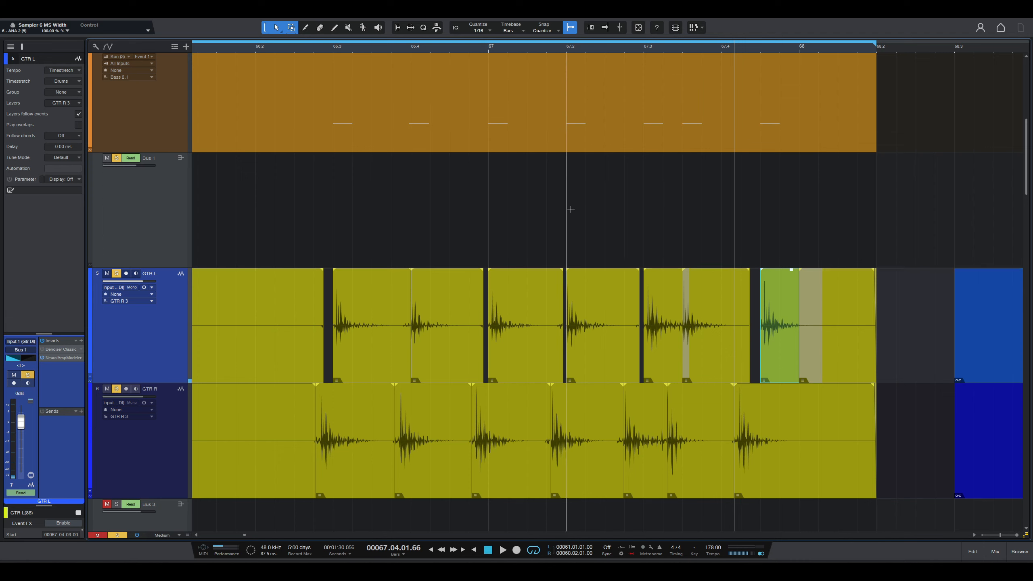
Move the seven GTR R slices onto the grid so they start at the same positions as the GTR L slices.
drag(337, 439, 684, 480)
key(ctrl+z)
drag(778, 475, 797, 480)
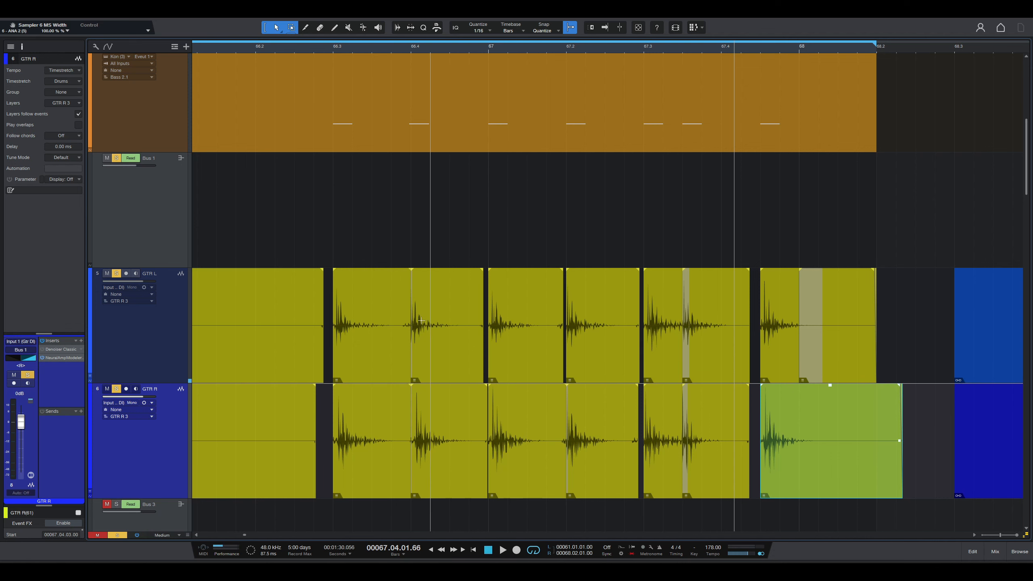
Trim the overlapping slice edges around bar 67 on GTR R, and the overlap at 67.3.3 on both guitar tracks.
key(e)
scroll(419, 407, up, 1)
drag(401, 432, 397, 432)
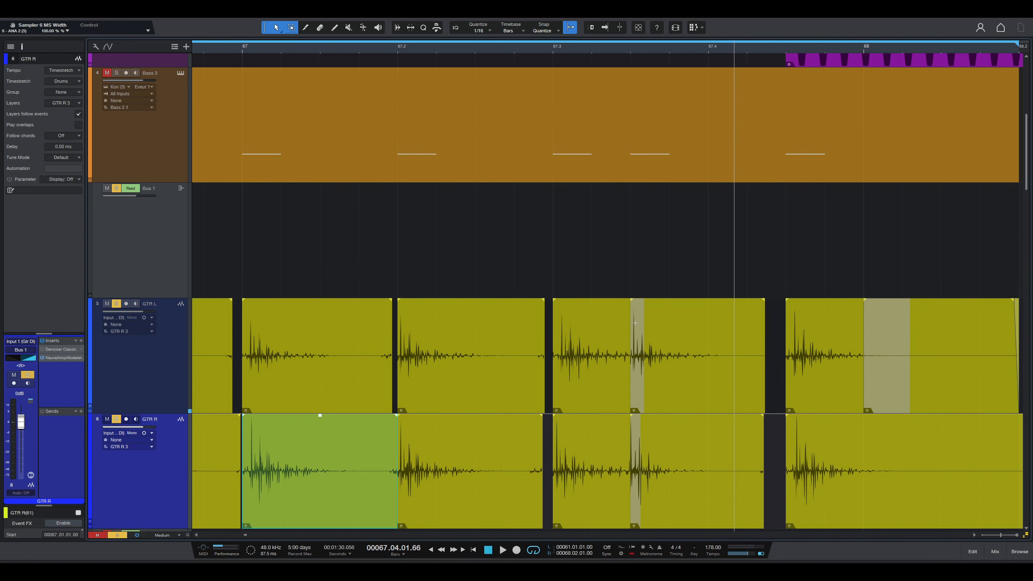
click(630, 327)
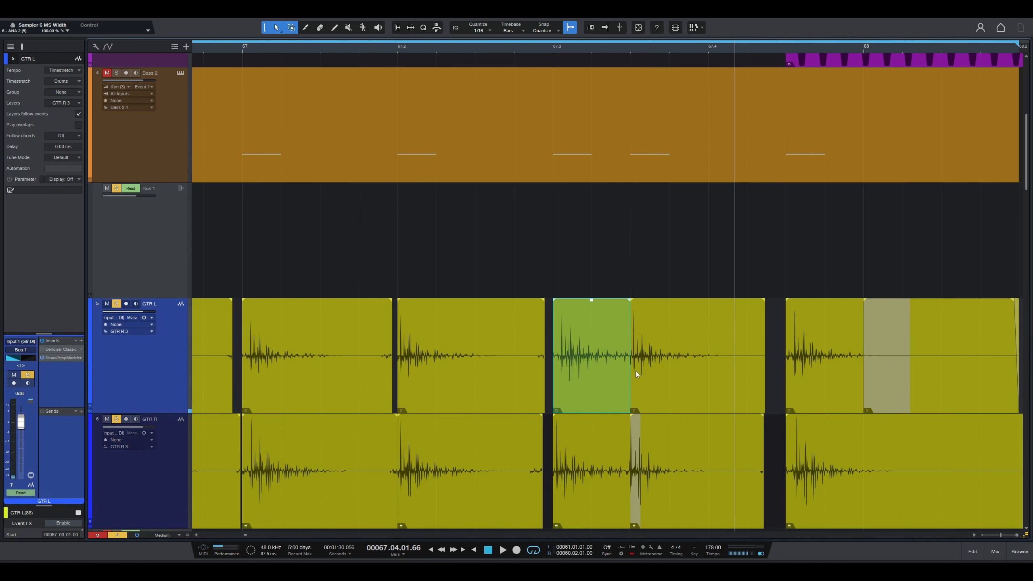
click(635, 474)
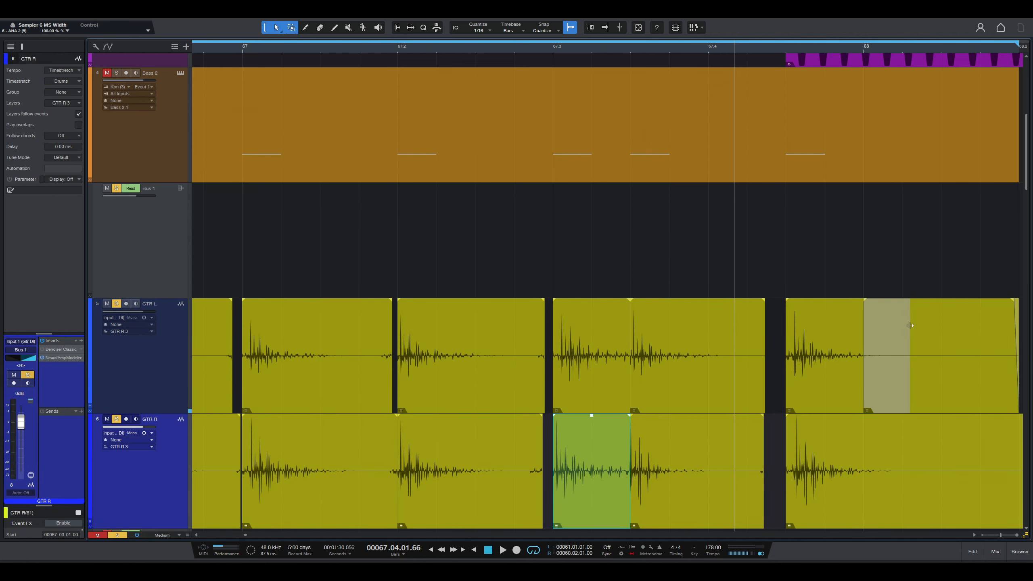
Examine the slice alignment on GTR L and GTR R across bars 66 and 67, and place the playhead at 66.3.
scroll(657, 392, down, 2)
key(w)
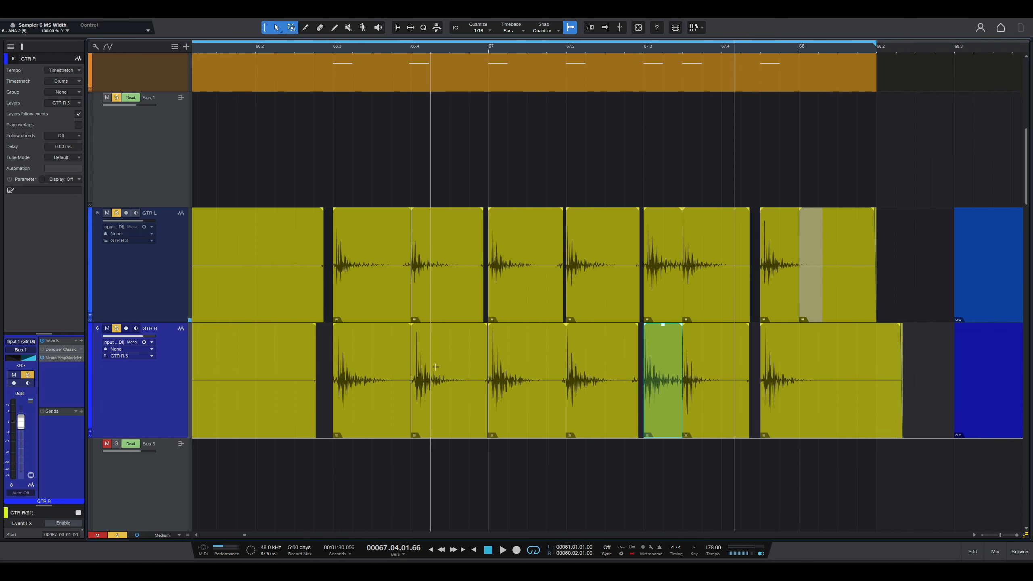
key(e)
scroll(384, 379, left, 3)
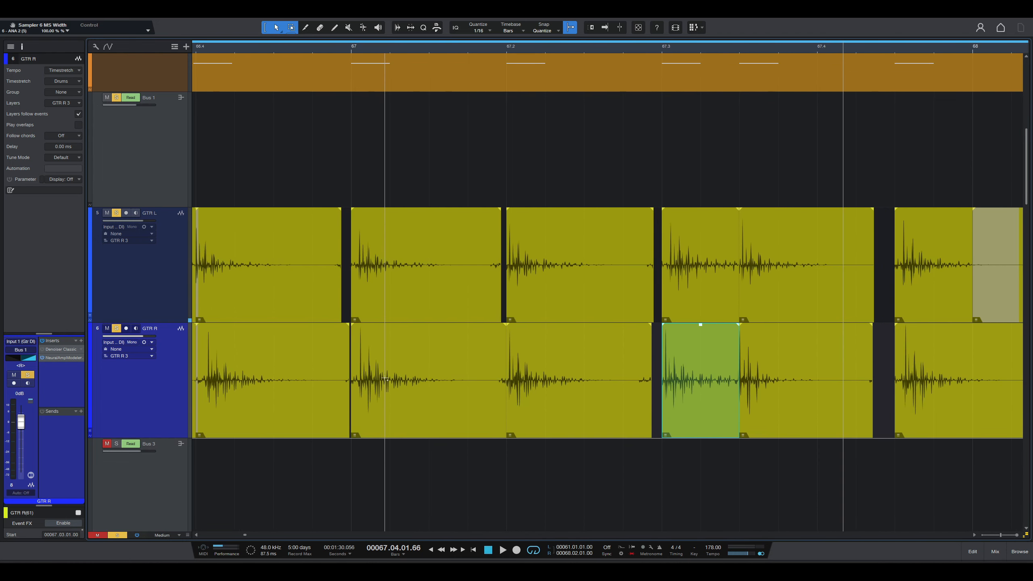
key(w)
key(w)
key(e)
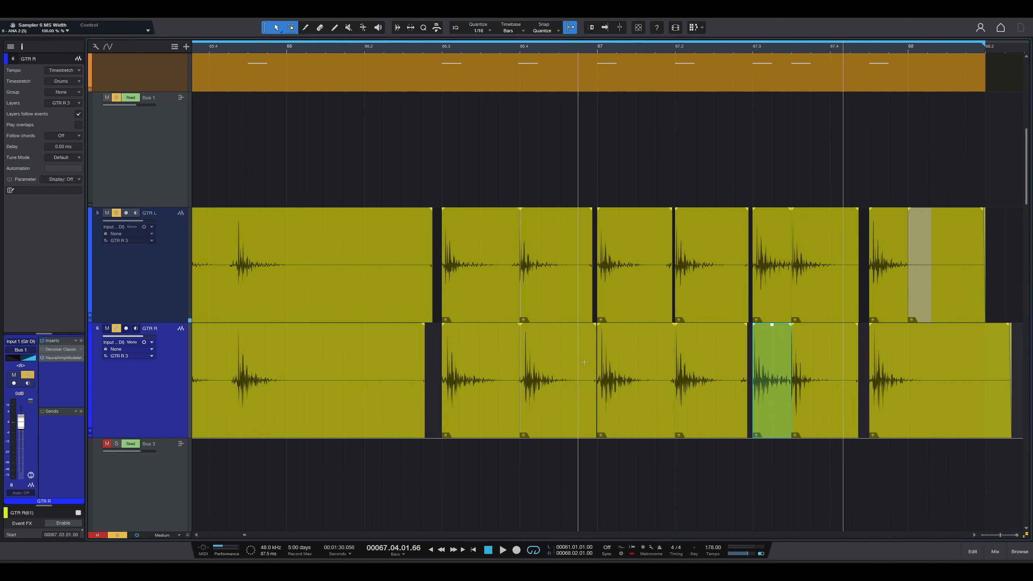
scroll(585, 362, right, 3)
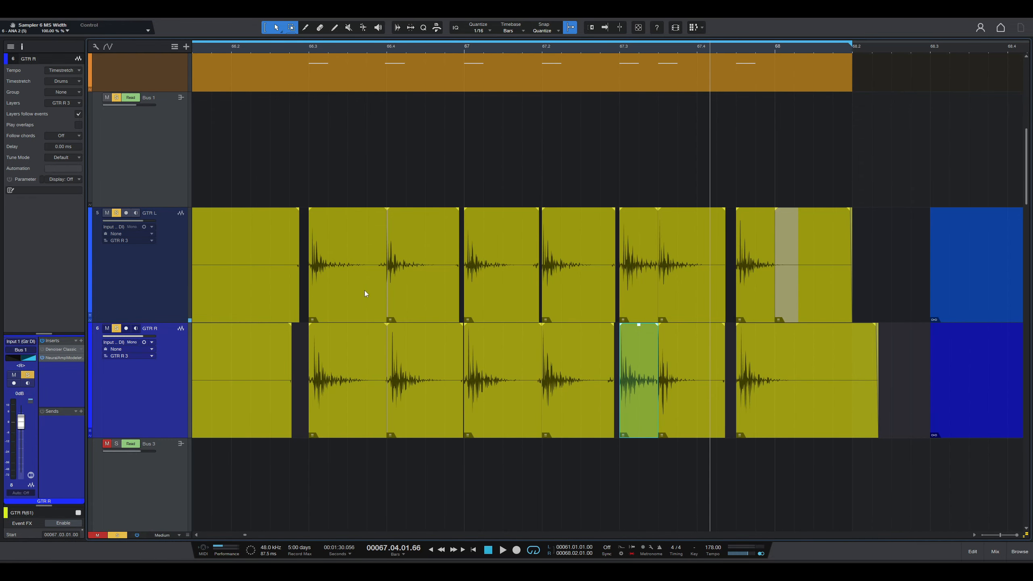
click(365, 292)
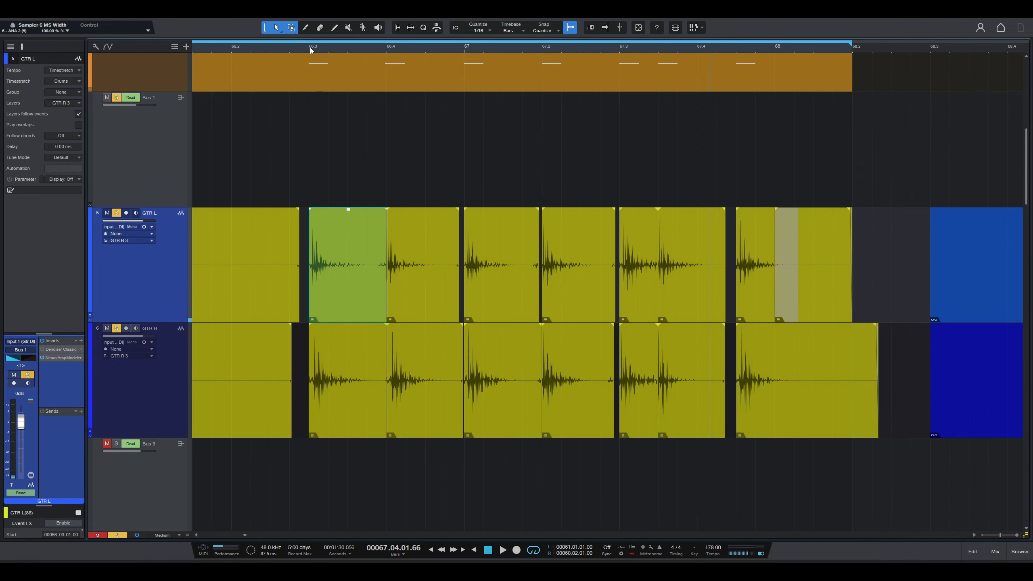
click(310, 47)
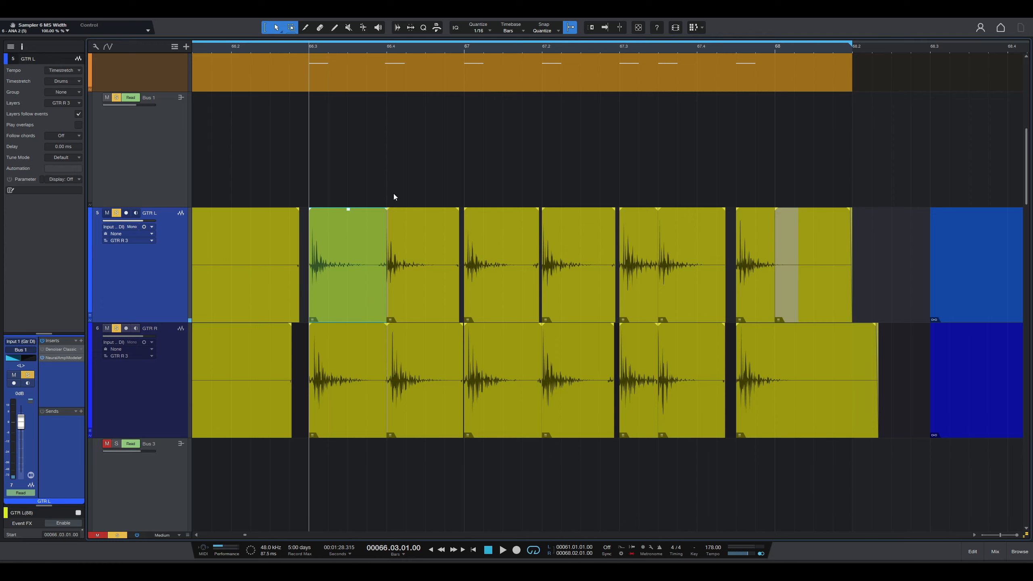
Delete the second half-beat of the slices at 66.3, 66.4 and bar 67 on both guitar tracks.
scroll(481, 231, up, 5)
scroll(480, 230, down, 6)
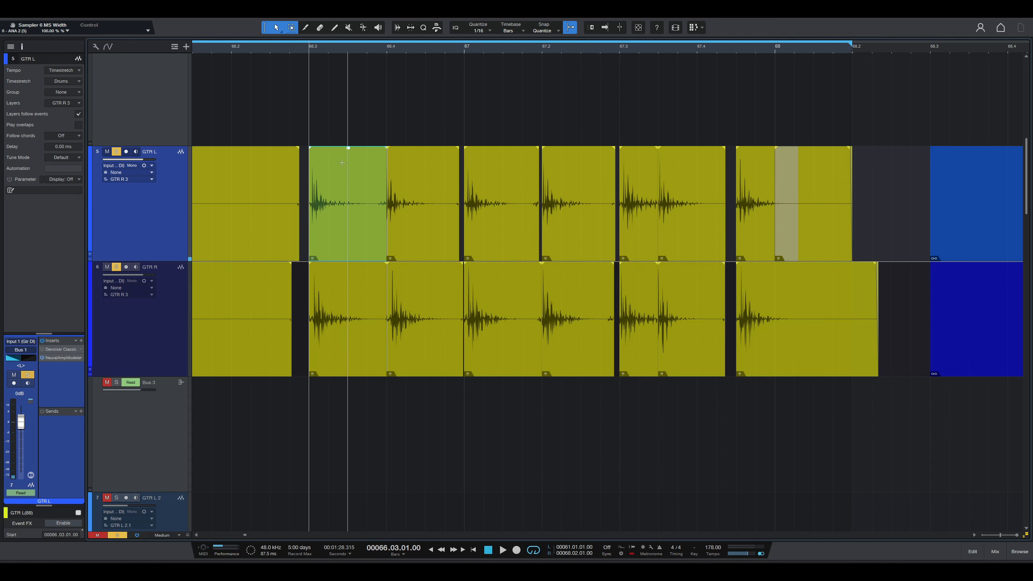
scroll(357, 225, up, 3)
scroll(358, 224, down, 2)
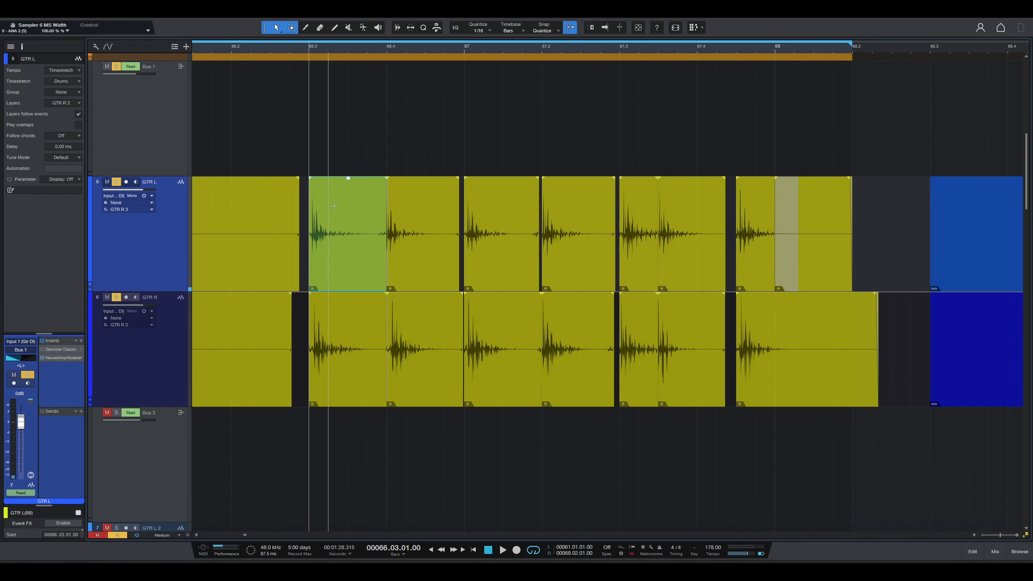
drag(348, 224, 386, 396)
key(Delete)
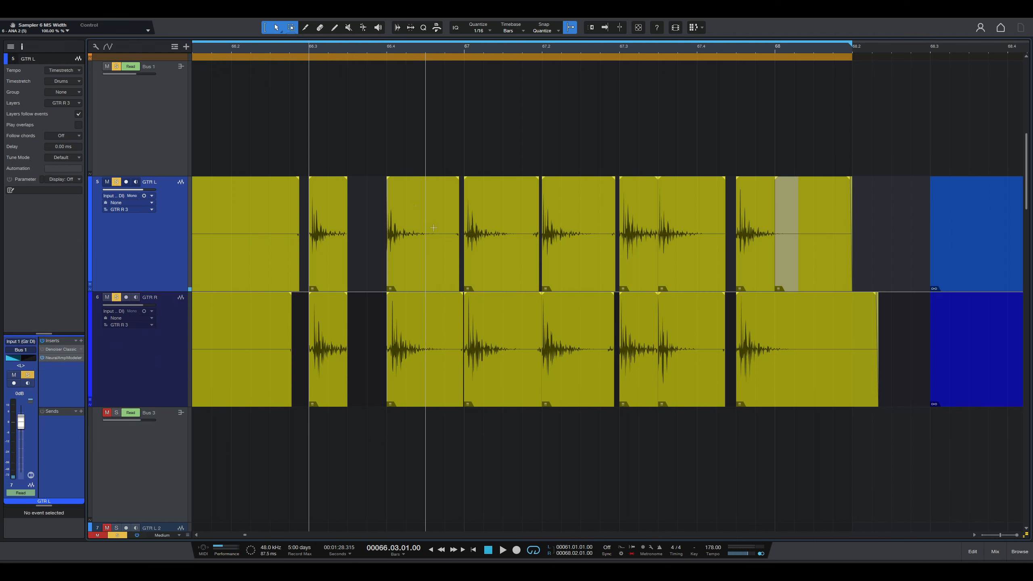
drag(425, 228, 462, 389)
key(Delete)
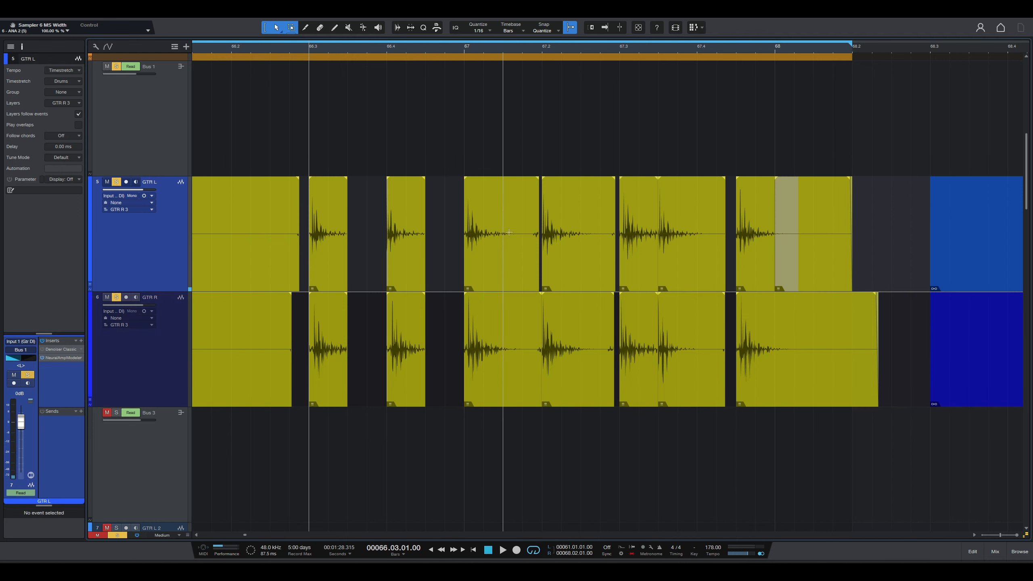
drag(503, 228, 541, 387)
key(Delete)
Delete the tails from 67.2.3, 67.4 and bar 68 on both tracks, and trim the first GTR L event's end to 66.2.4.
drag(588, 199, 618, 415)
key(Delete)
drag(700, 211, 734, 393)
key(Delete)
drag(777, 189, 860, 387)
drag(890, 431, 774, 233)
key(Delete)
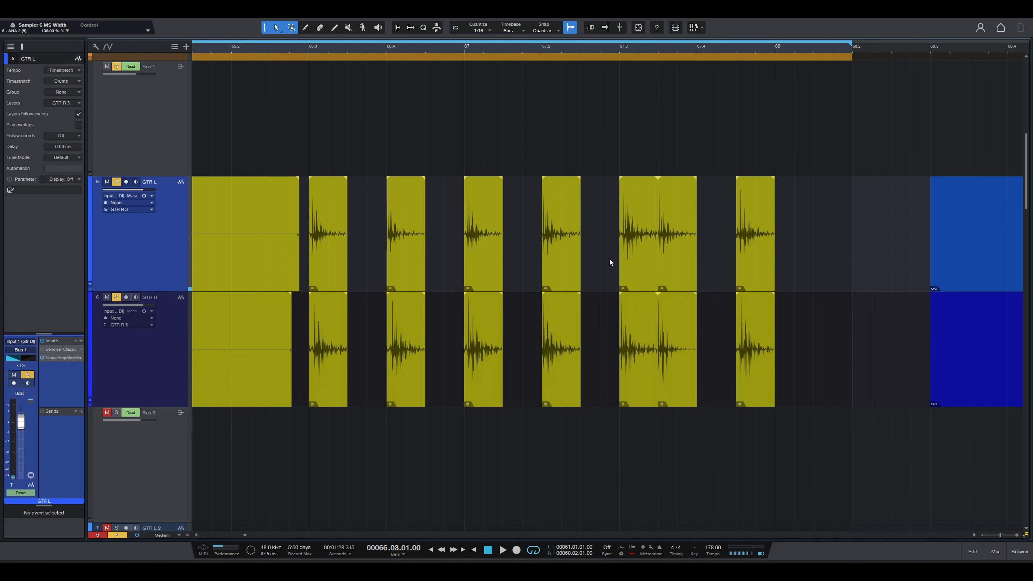
drag(298, 244, 289, 244)
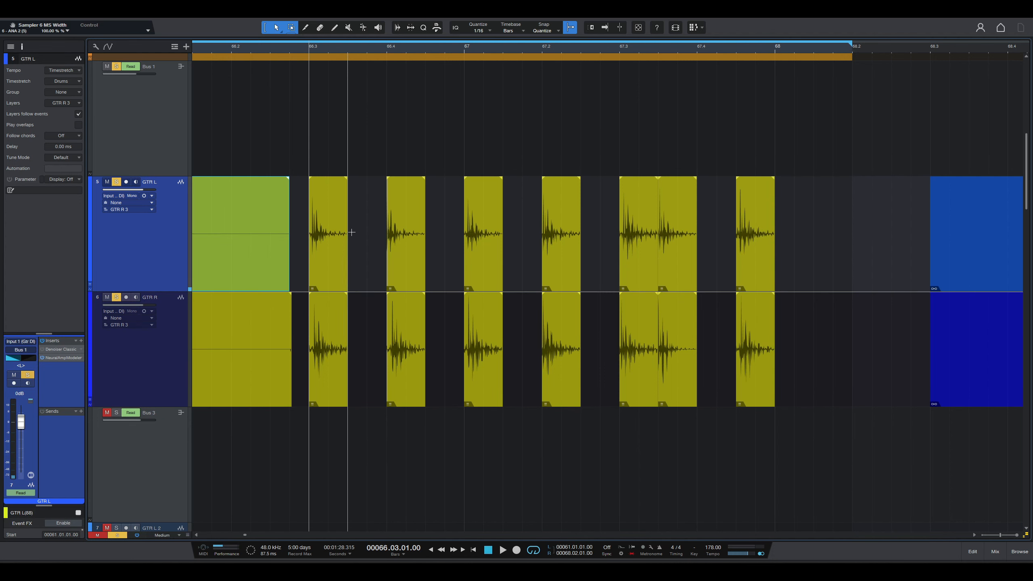
Apply short fade-ins and fade-outs to all cut slices from 66.3 onward on GTR L and GTR R.
scroll(336, 259, up, 2)
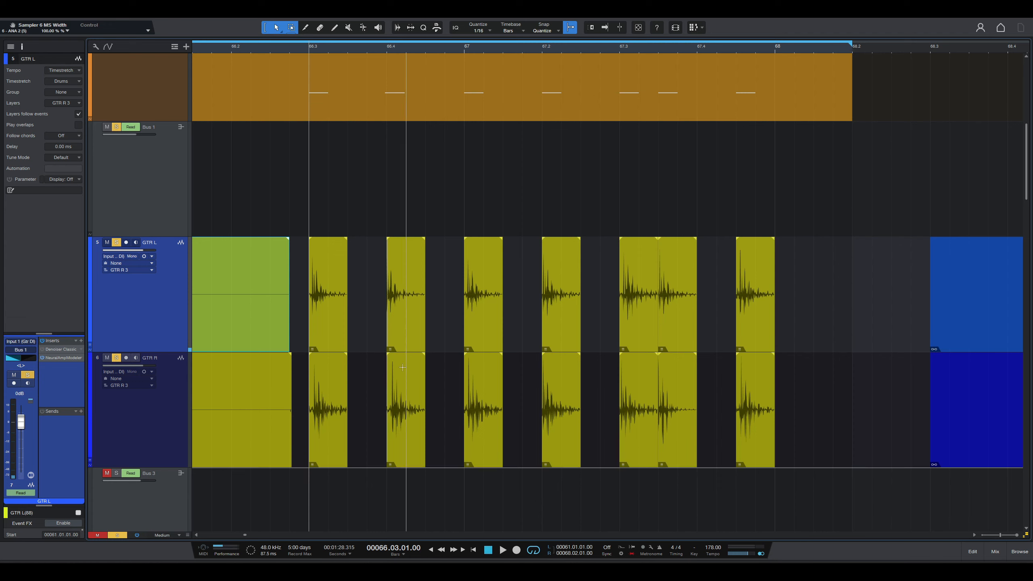
click(404, 346)
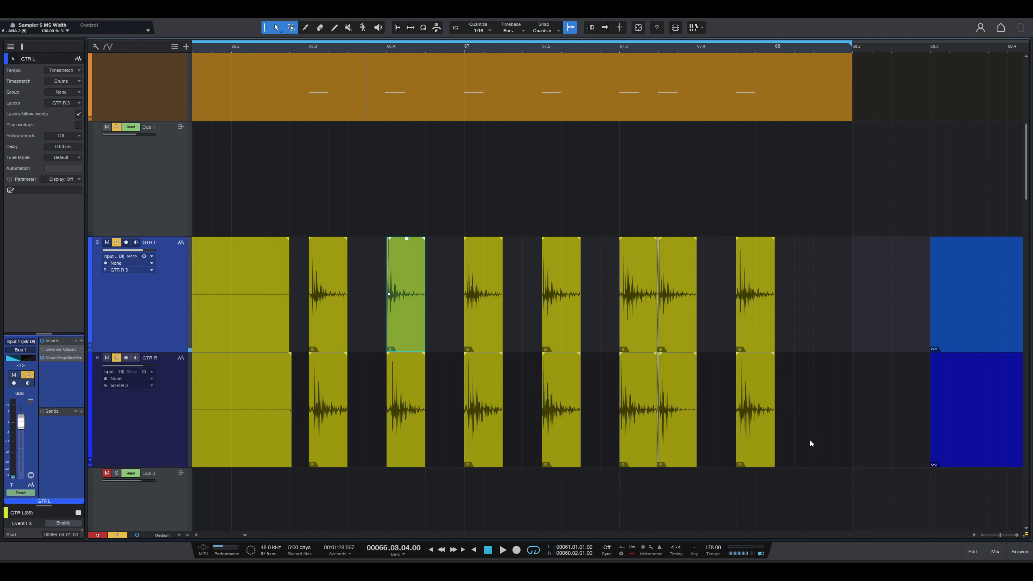
drag(831, 446, 307, 292)
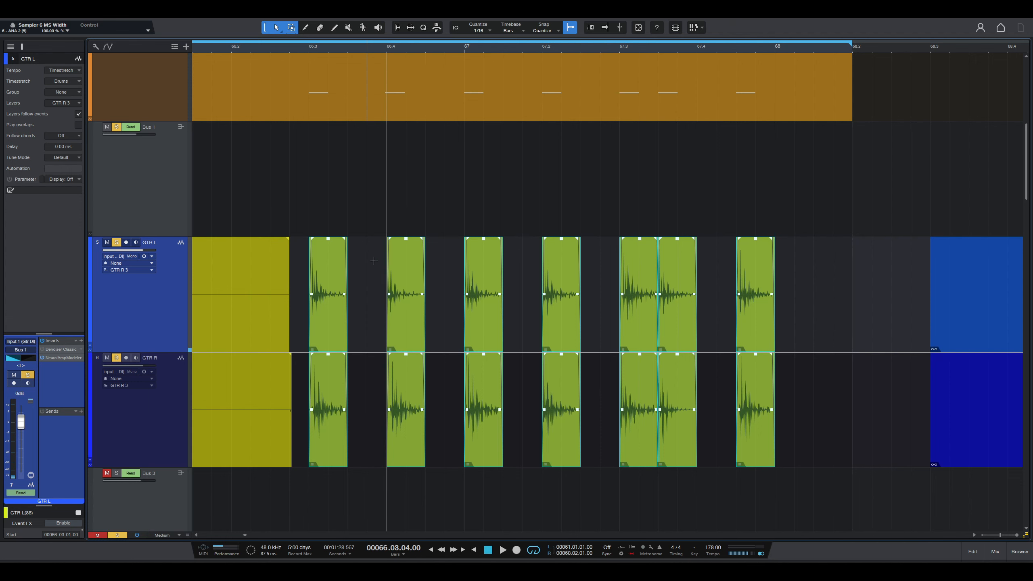
click(329, 319)
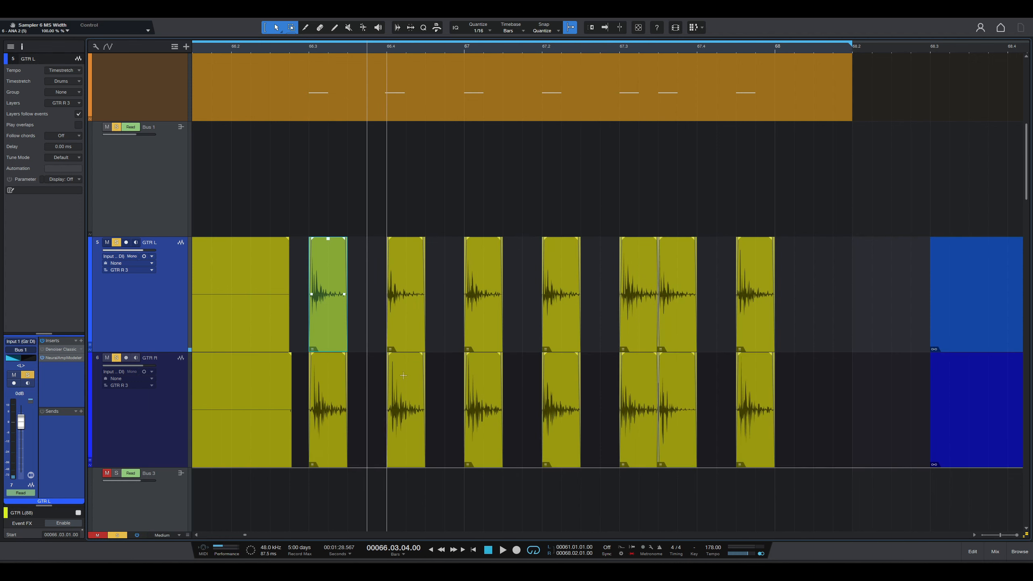
Play back the soloed guitar slices from 66.2 to hear the tightened gaps.
key(space)
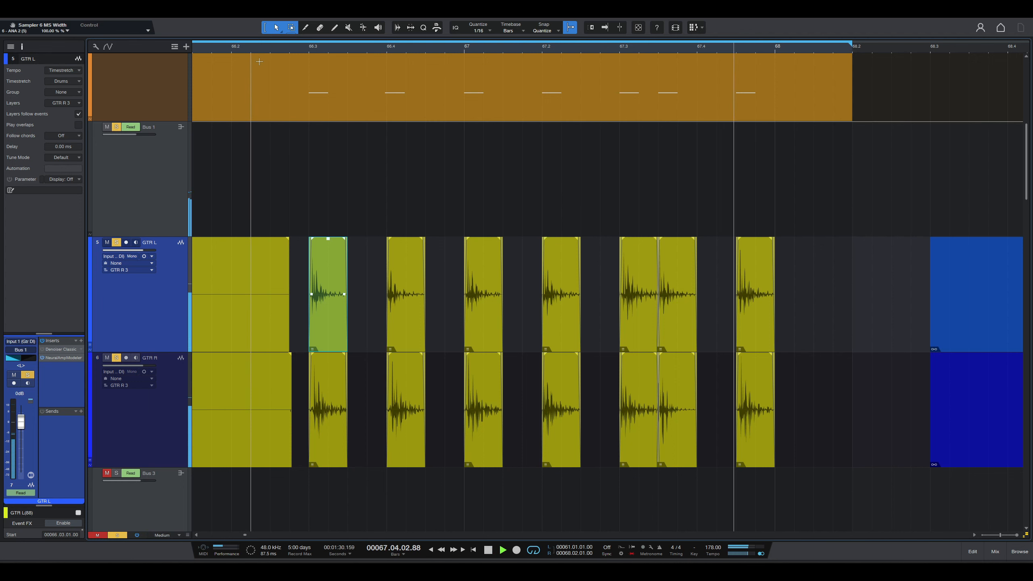
key(space)
key(space)
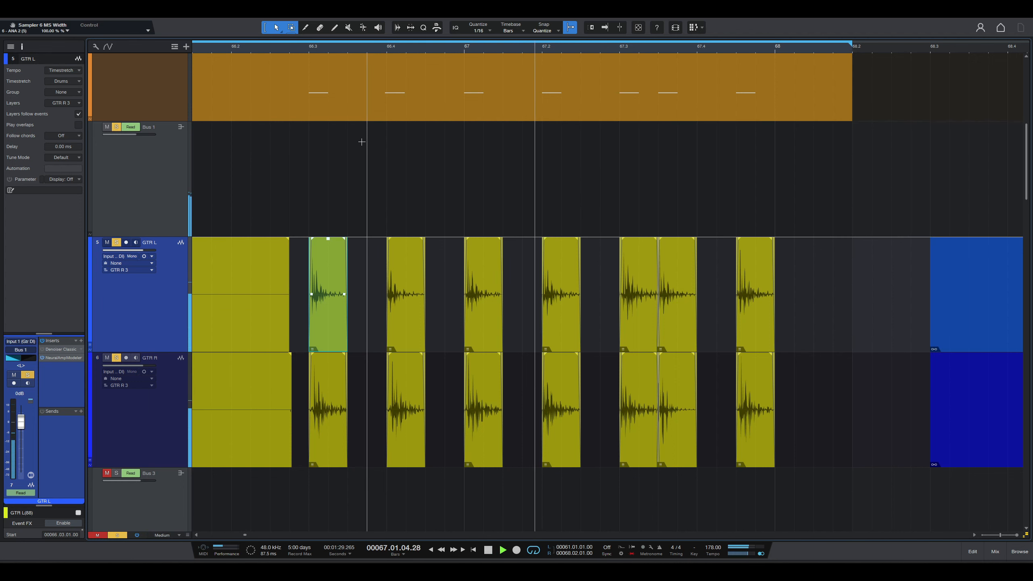
key(space)
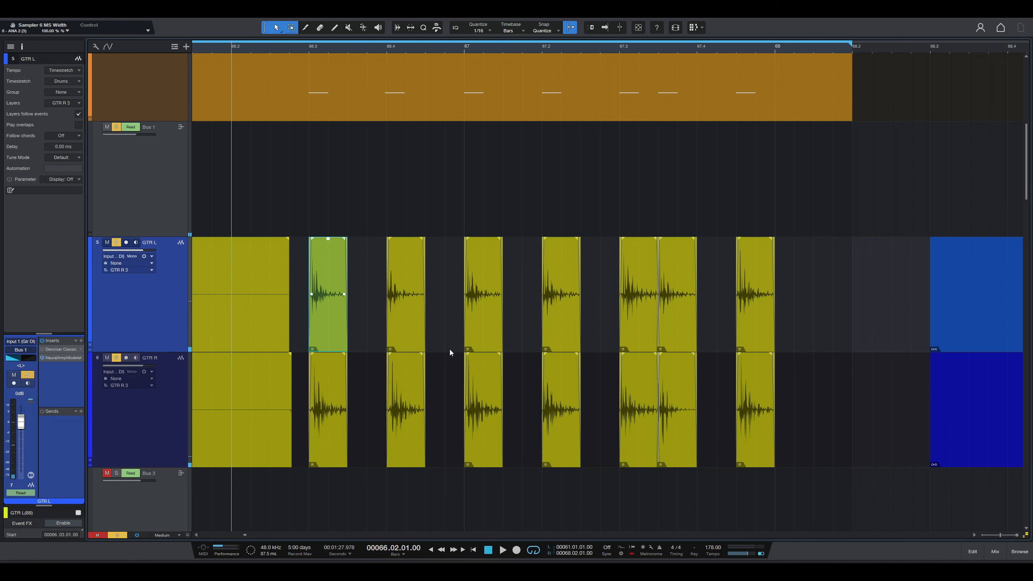
key(space)
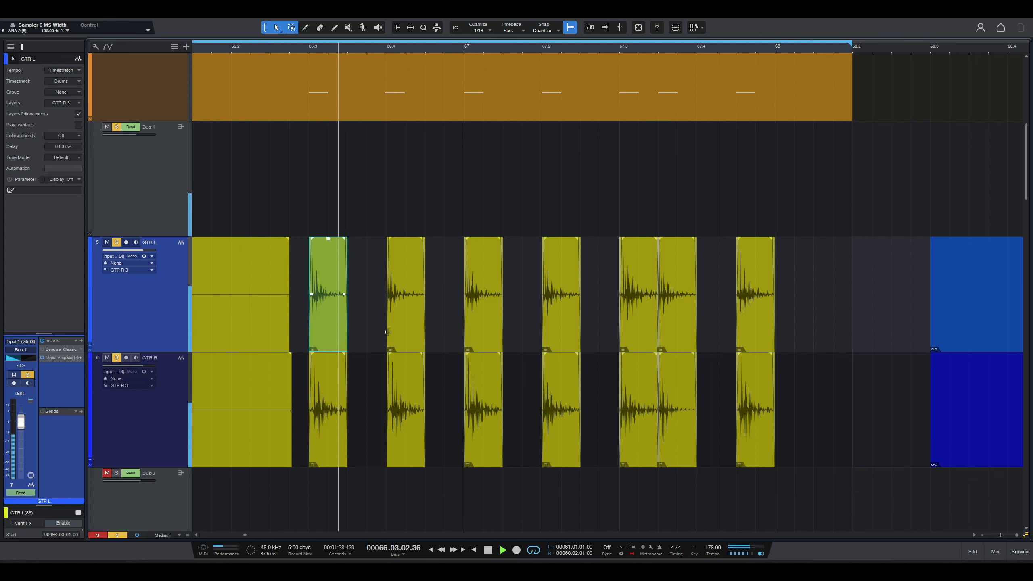
key(space)
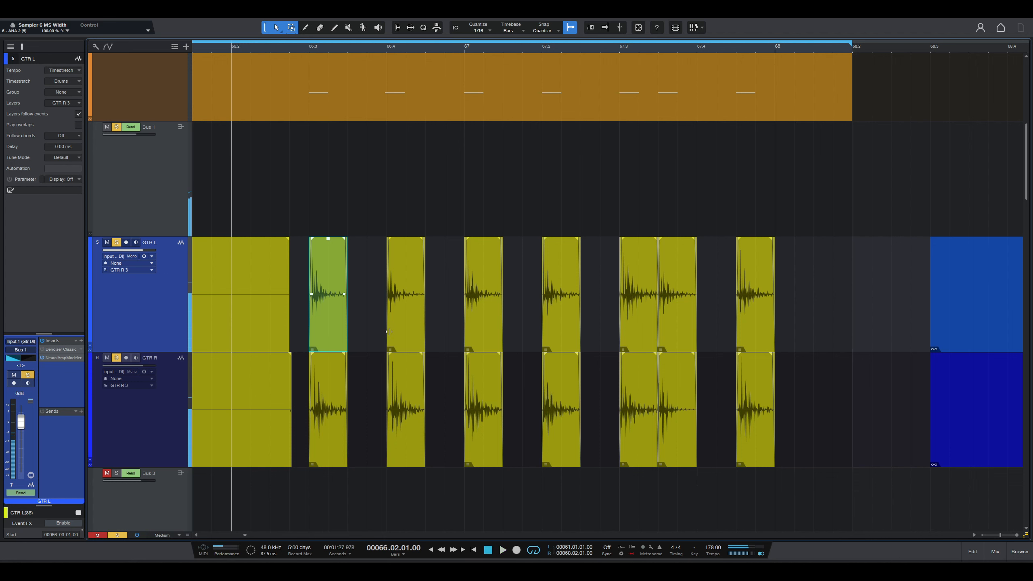
Turn off solo on Bus 1, GTR L and GTR R, and play the edited section in the full mix.
click(116, 128)
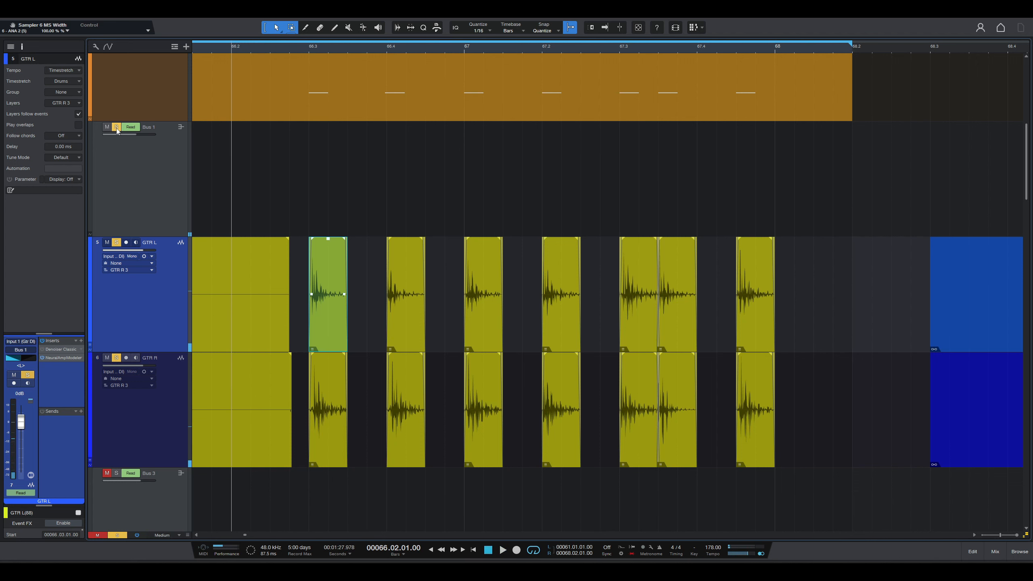
click(212, 44)
key(space)
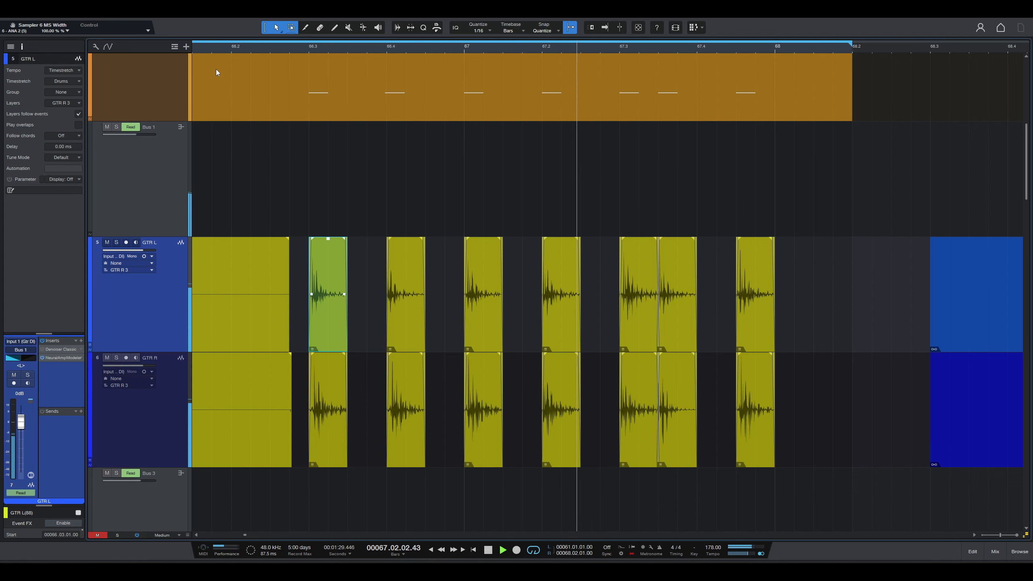
key(space)
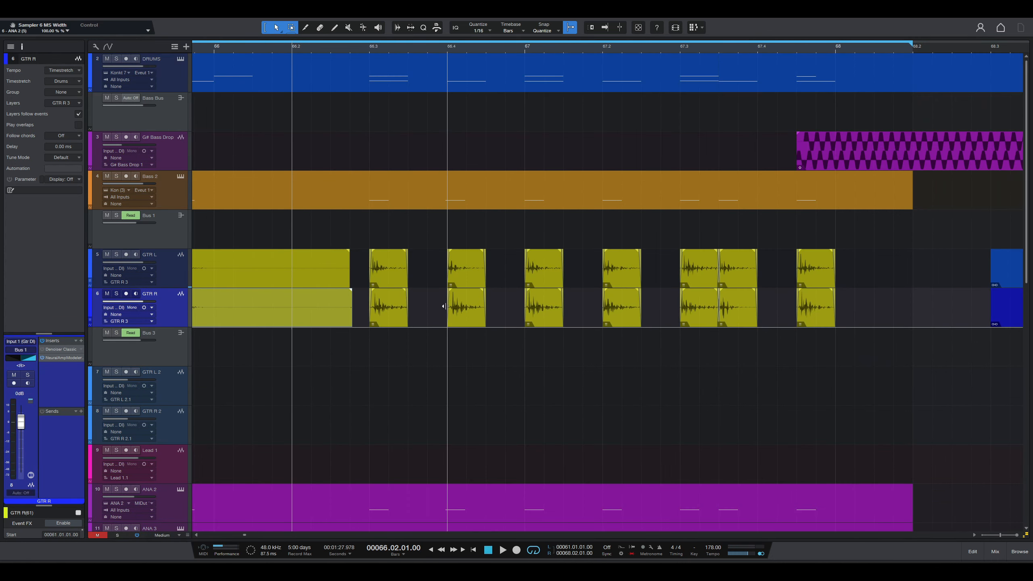
Place the playhead at bar 61, where the yellow guitar events begin, and play the passage.
click(459, 314)
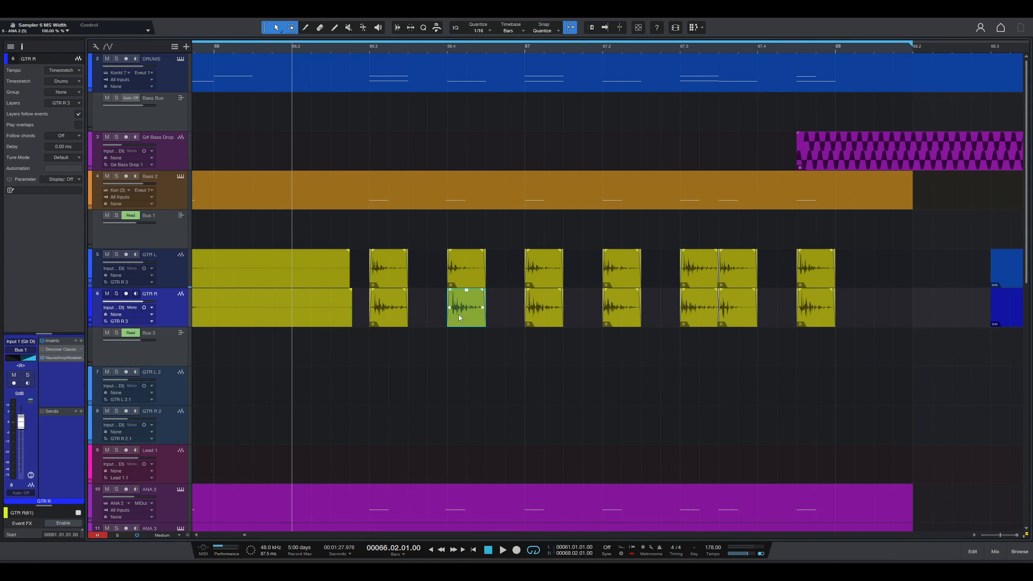
key(w)
key(w)
scroll(356, 321, left, 10)
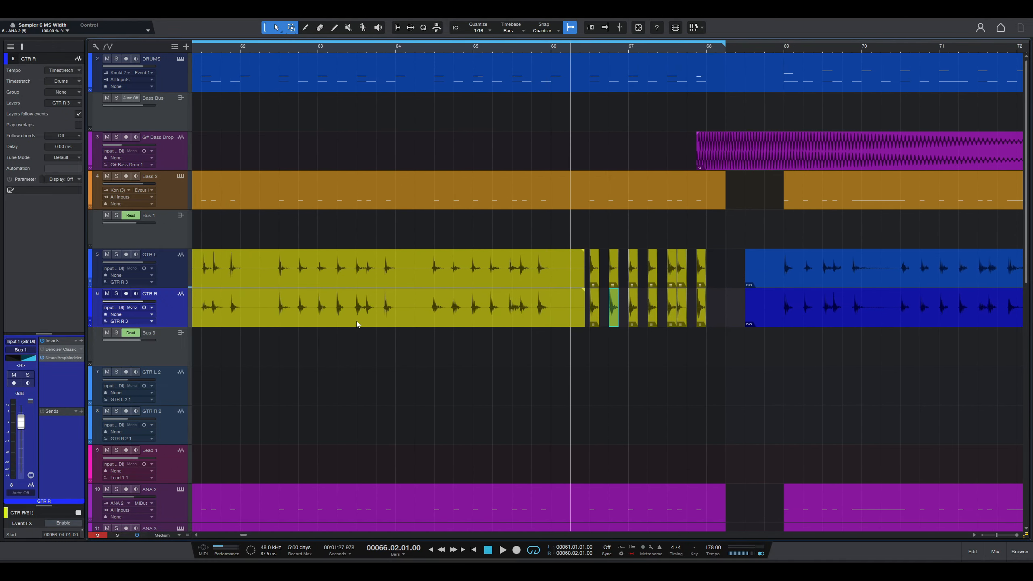
scroll(357, 321, left, 2)
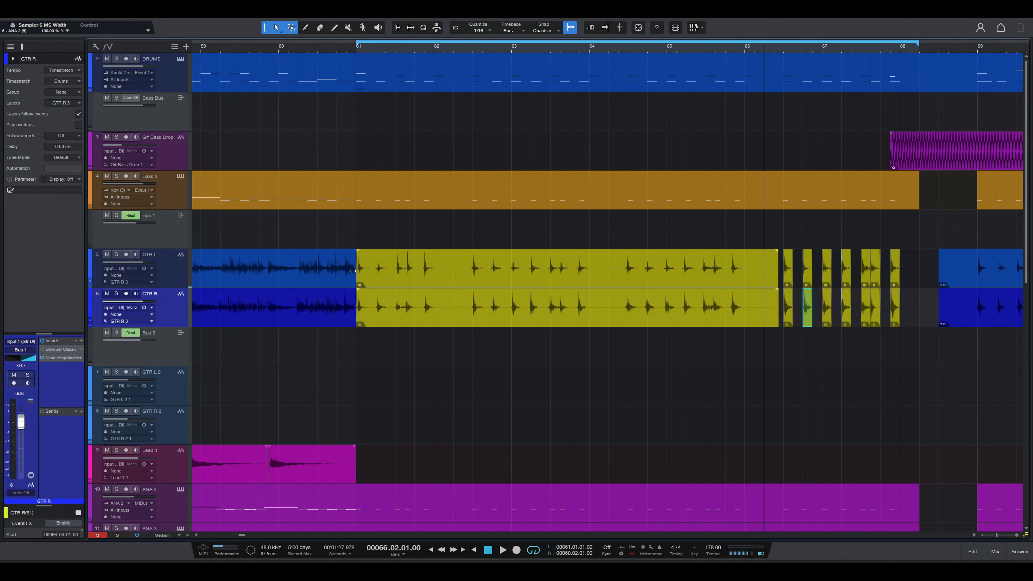
click(357, 50)
key(e)
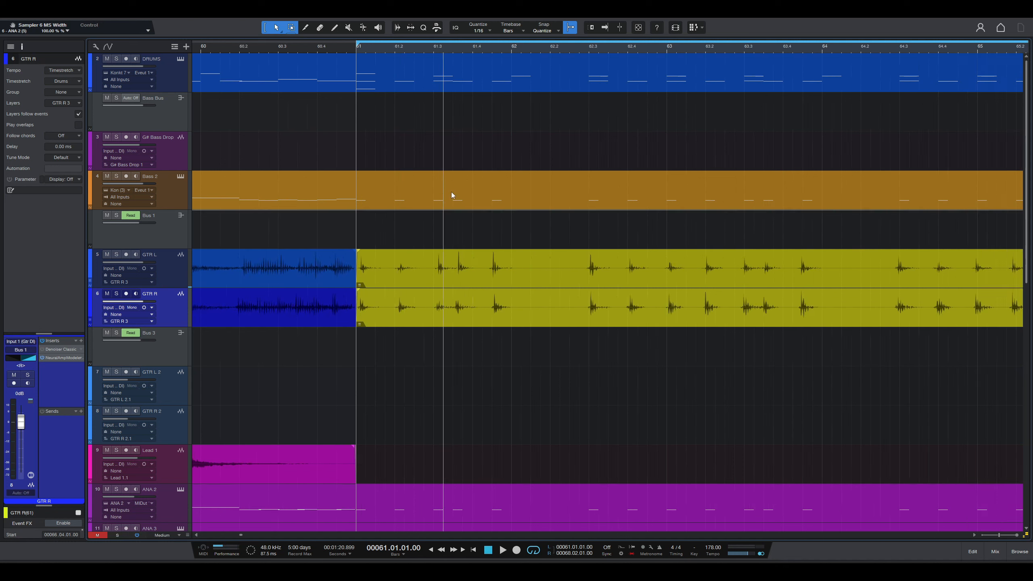
key(e)
key(space)
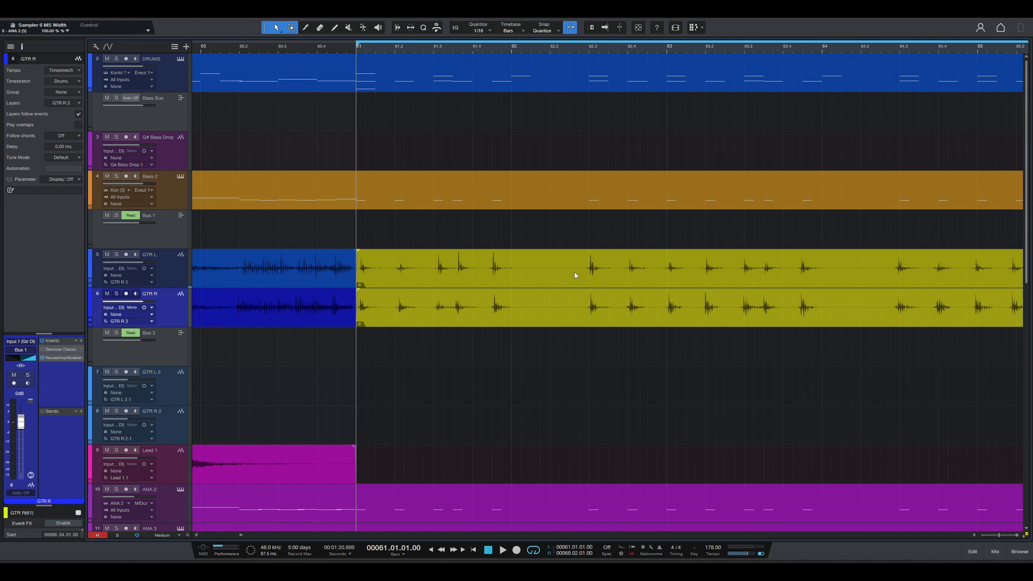
Set the loop around GTR L and GTR R from 62.2.03 to 64.1.03 and play that passage.
click(575, 272)
key(w)
scroll(575, 271, right, 2)
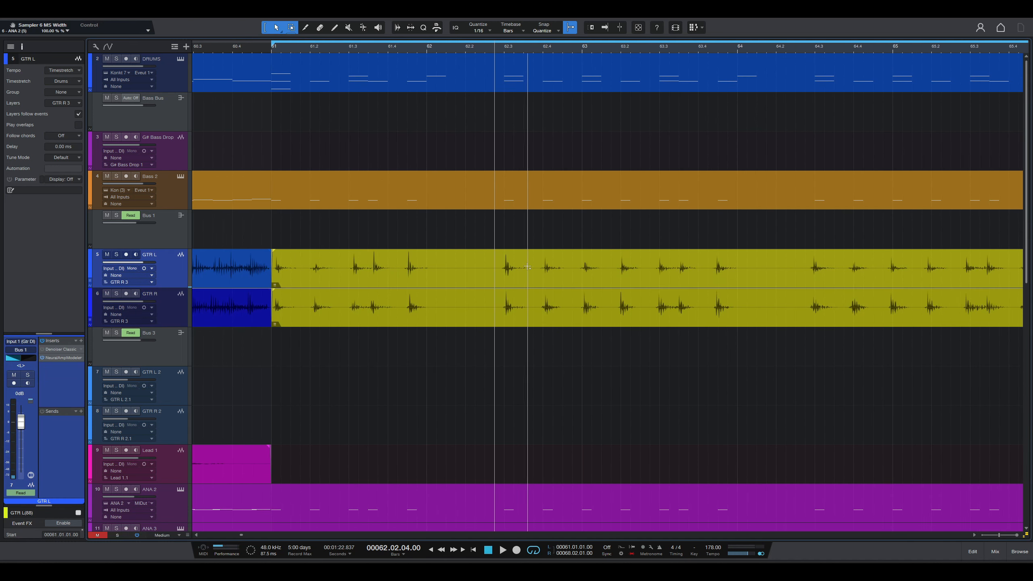
drag(441, 273, 707, 293)
key(p)
key(space)
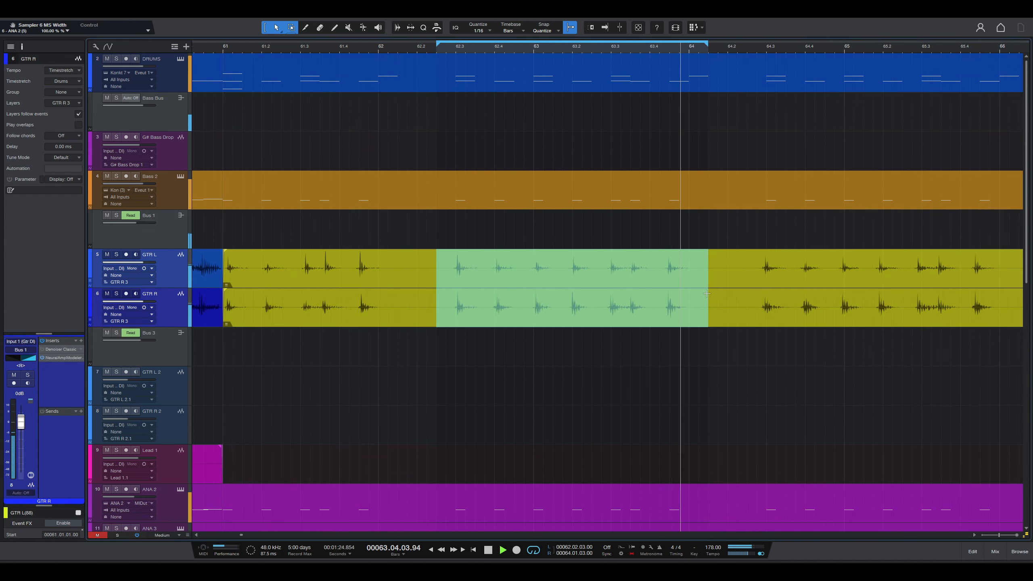
key(space)
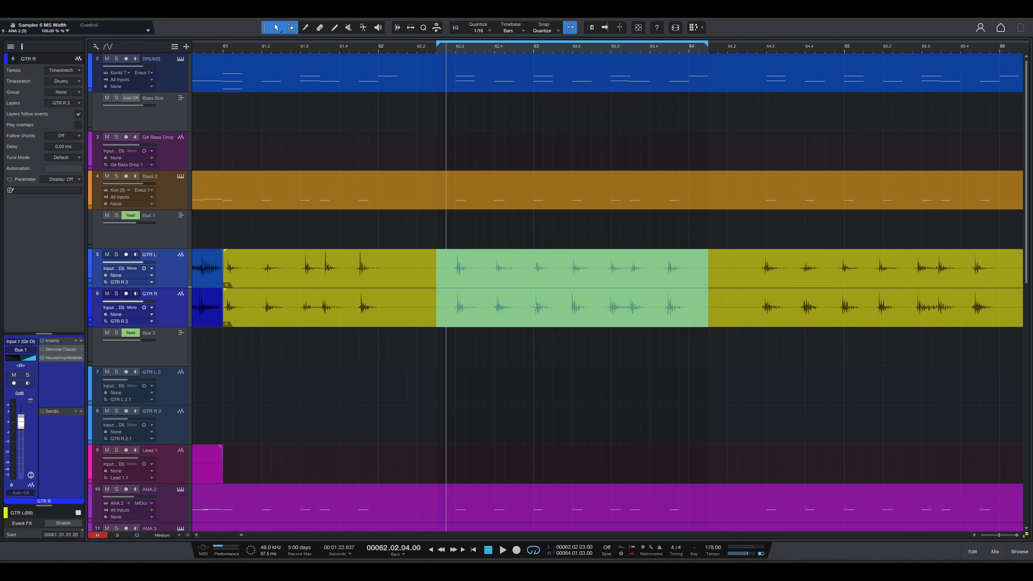
Split GTR L and GTR R together at both ends of the passage from 62.2.02 to just past 64.1.03.
click(475, 301)
drag(427, 260, 719, 301)
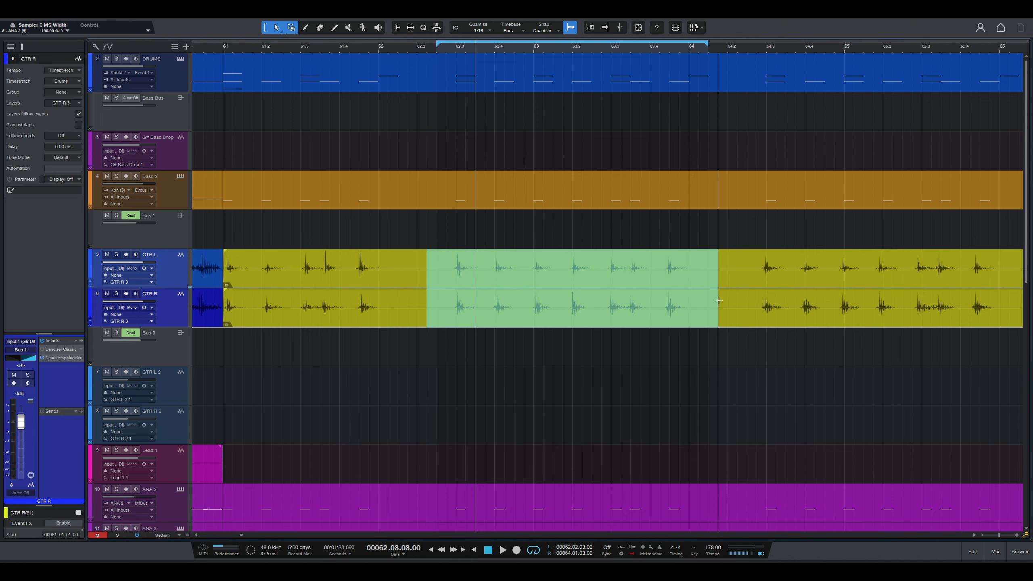
key(ctrl+alt+x)
click(503, 312)
click(480, 262)
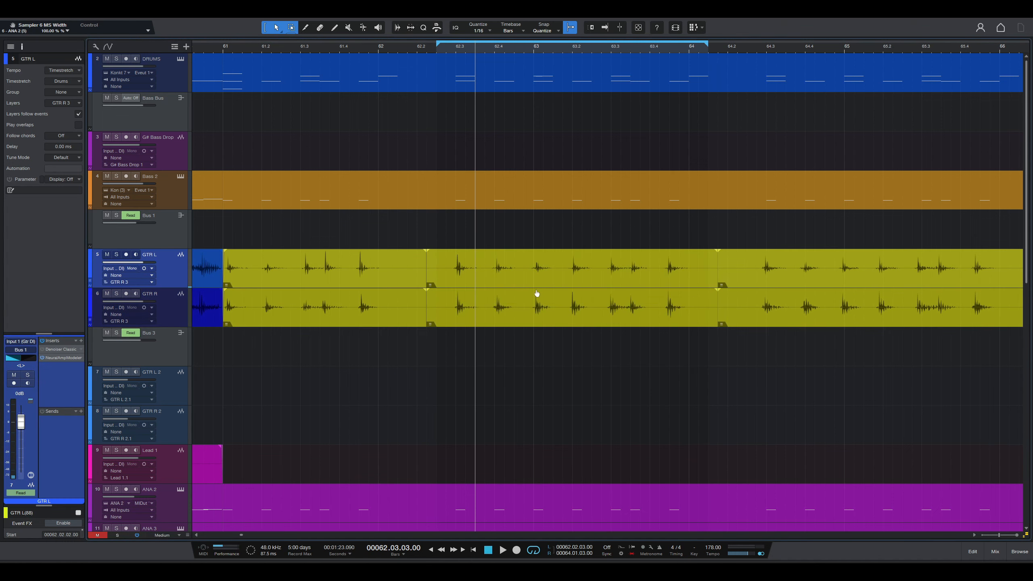
Recolour the isolated GTR L and GTR R events between 62.2 and 64.1 to cyan.
right_click(394, 320)
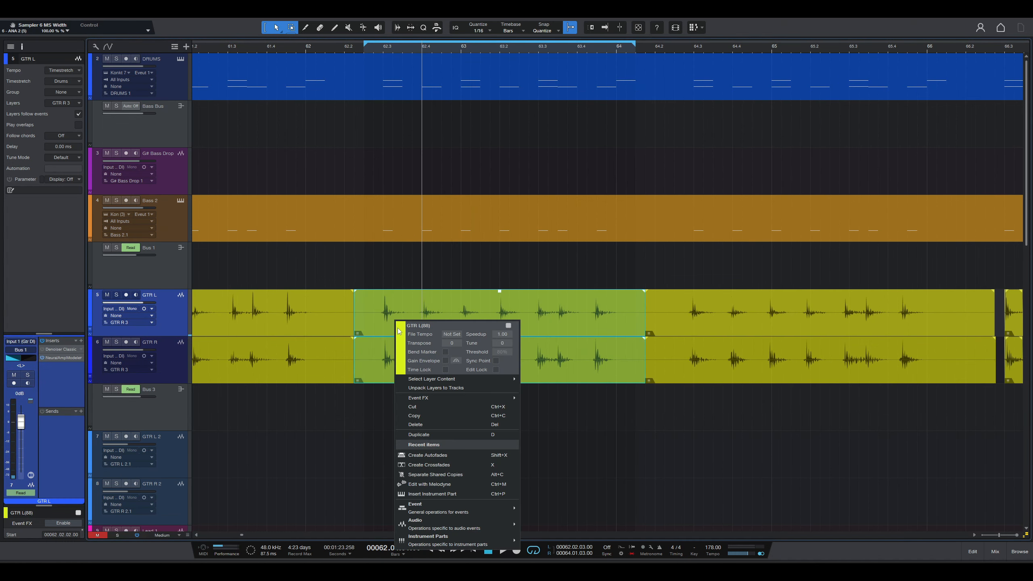
click(398, 333)
click(446, 393)
key(Escape)
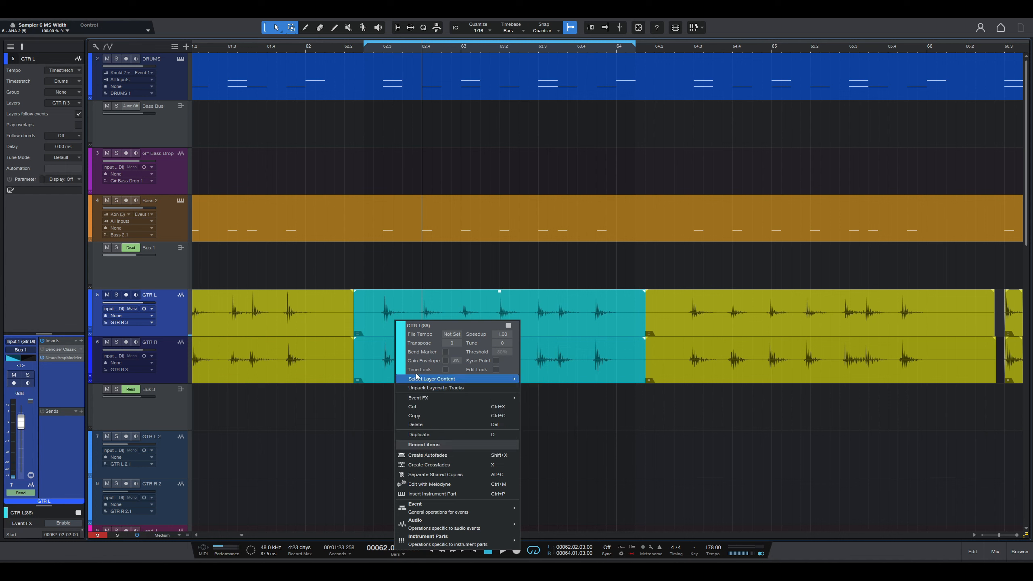
click(376, 407)
click(374, 407)
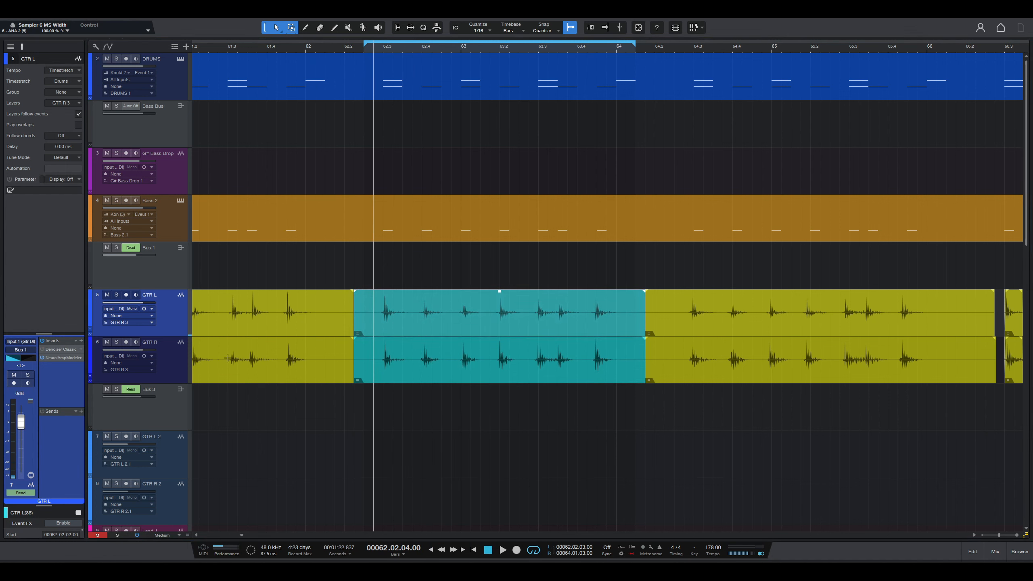
Detect transients on the cyan GTR L event and split it at its bend markers.
right_click(482, 321)
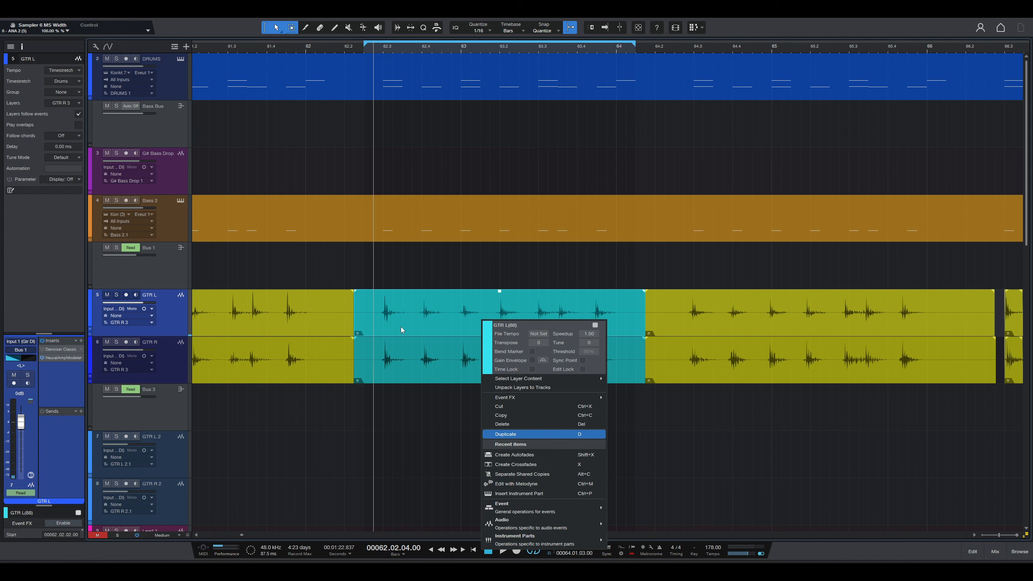
mouse_move(525, 523)
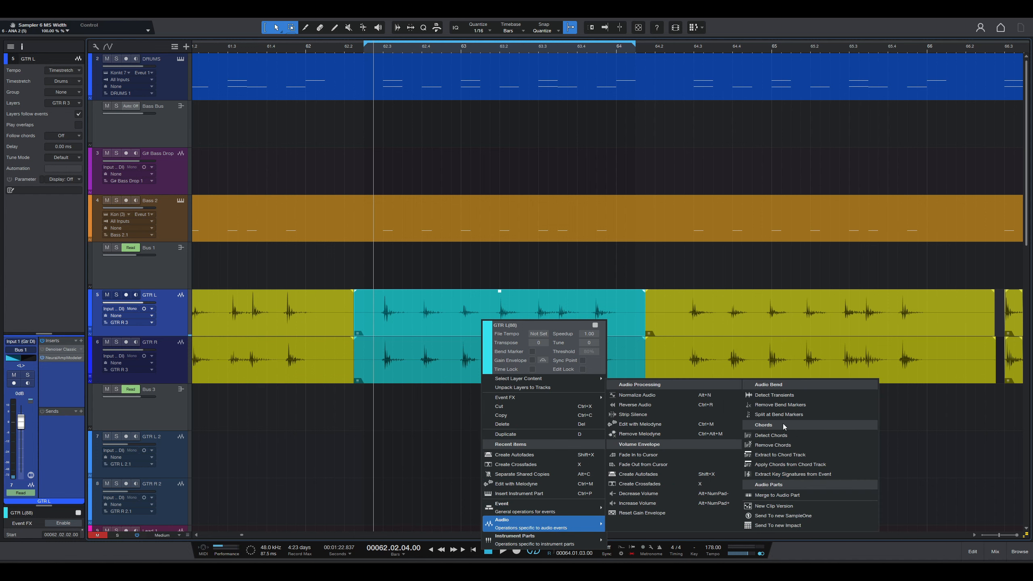
click(790, 398)
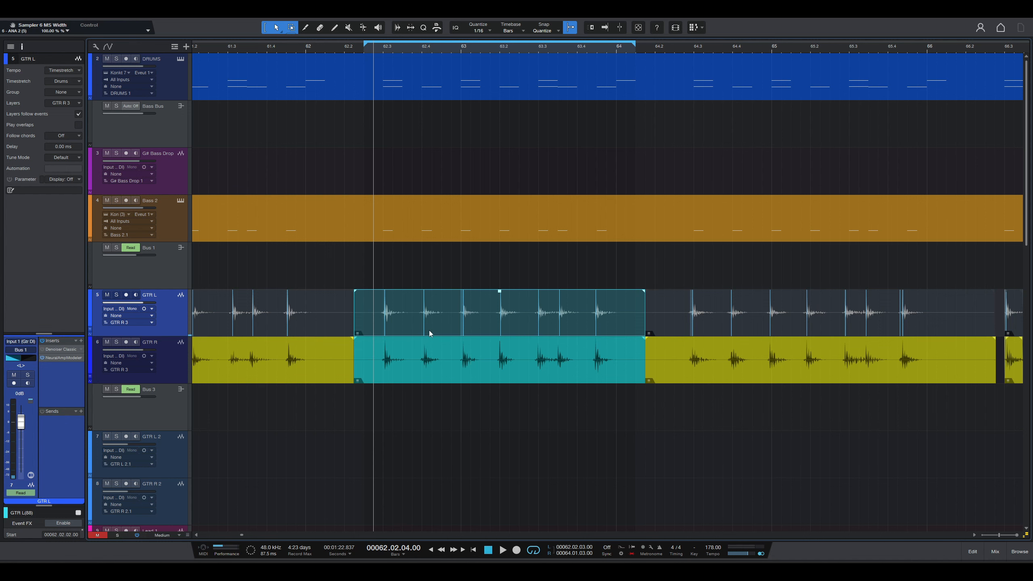
right_click(440, 317)
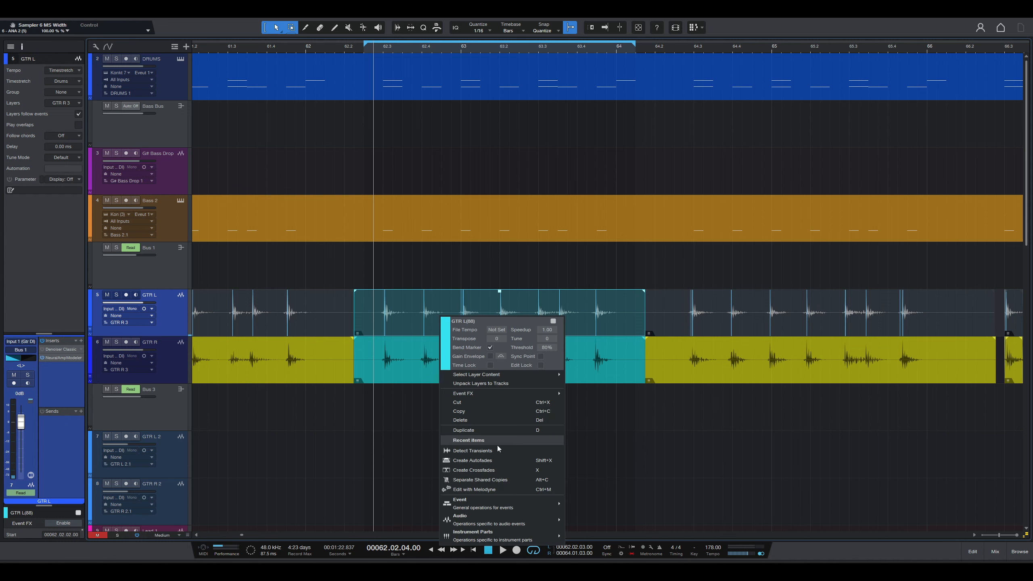
mouse_move(500, 520)
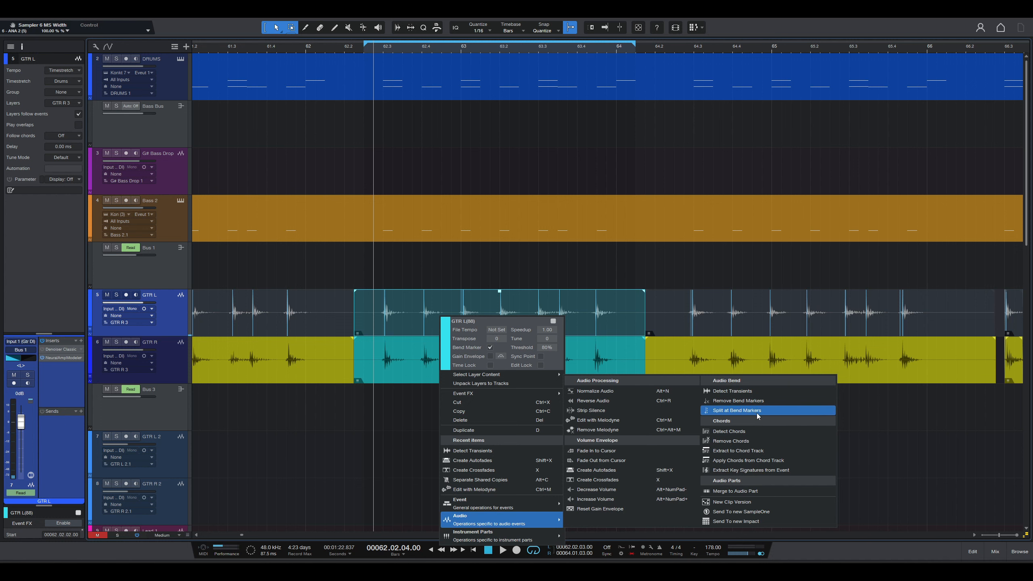
click(737, 410)
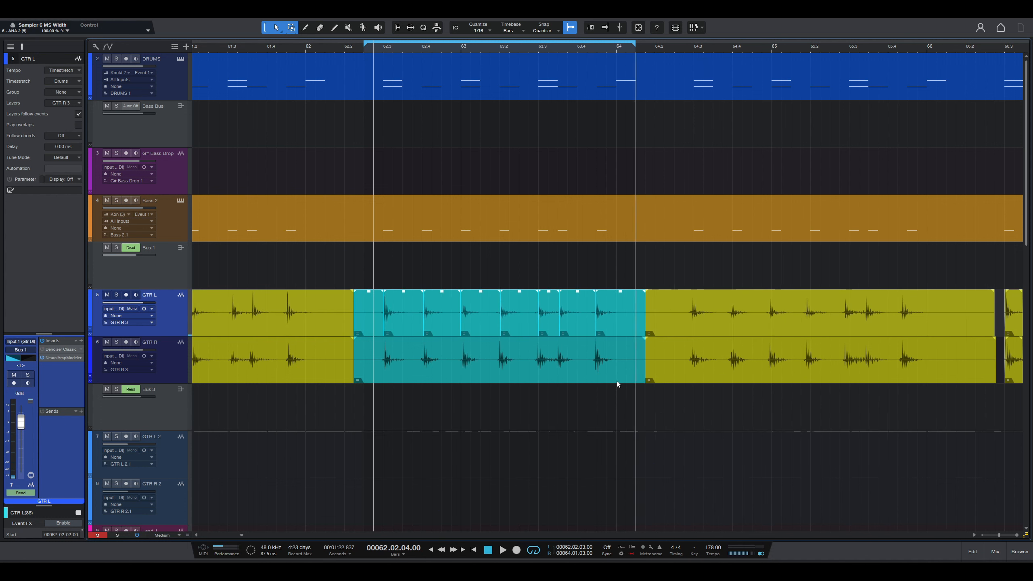
Check the cyan GTR L slices one by one to see where each hit has been cut.
click(396, 324)
click(447, 323)
click(480, 322)
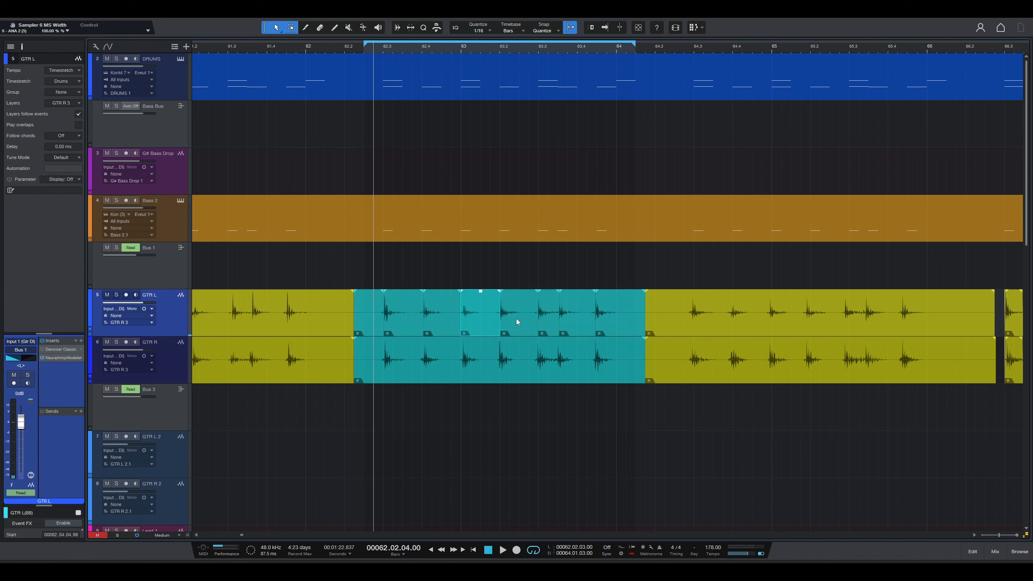
click(518, 323)
click(552, 319)
click(604, 319)
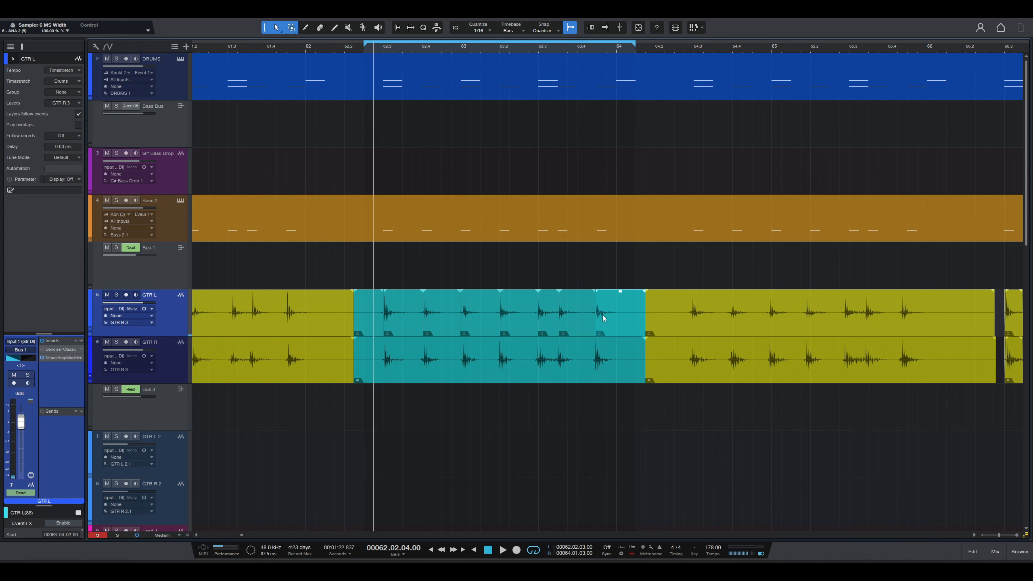
Select all cyan GTR L slices, open them in the audio editor and quantize them to the straight 1/16 grid at 100%.
scroll(488, 252, down, 3)
drag(365, 147, 606, 189)
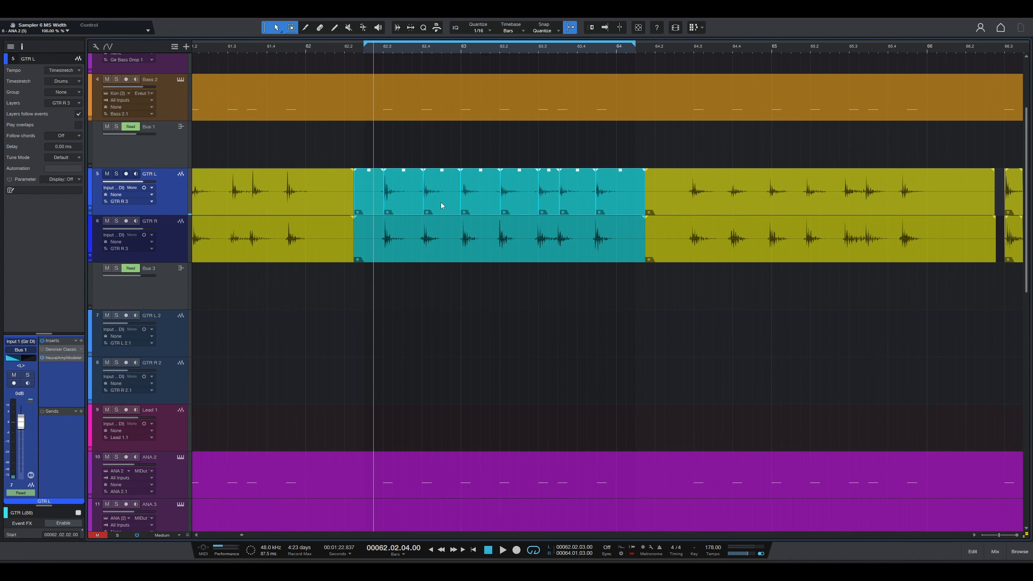
double_click(442, 205)
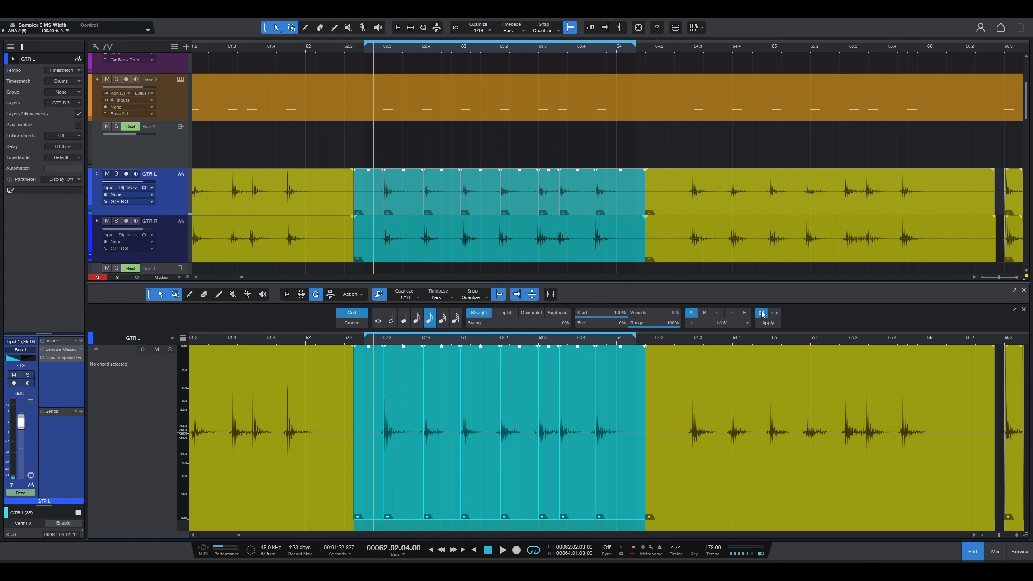
click(775, 313)
click(761, 313)
click(775, 313)
click(768, 323)
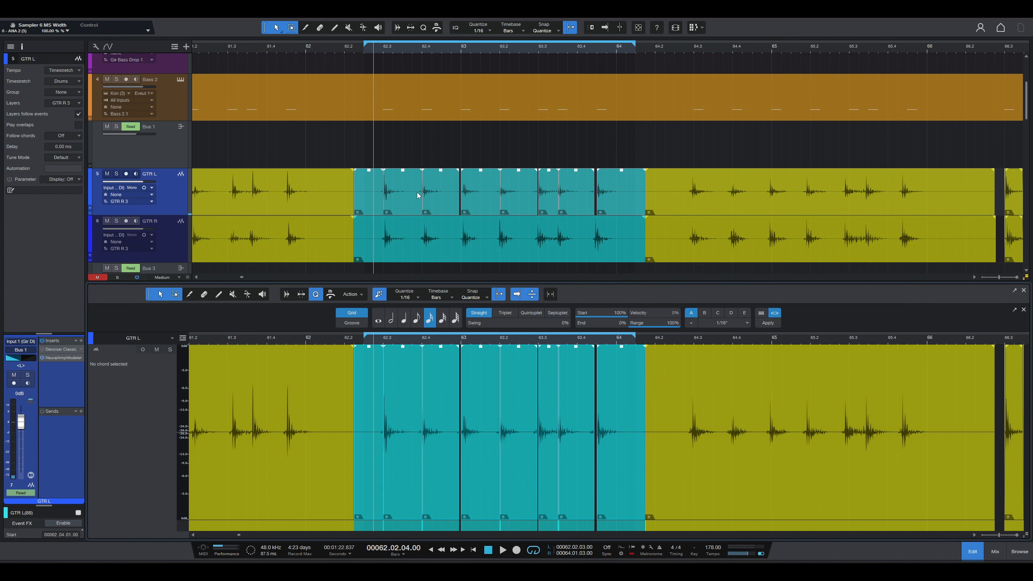
Remove the gaps between the quantized cyan GTR L slices and create crossfades at their joins.
key(e)
key(e)
key(w)
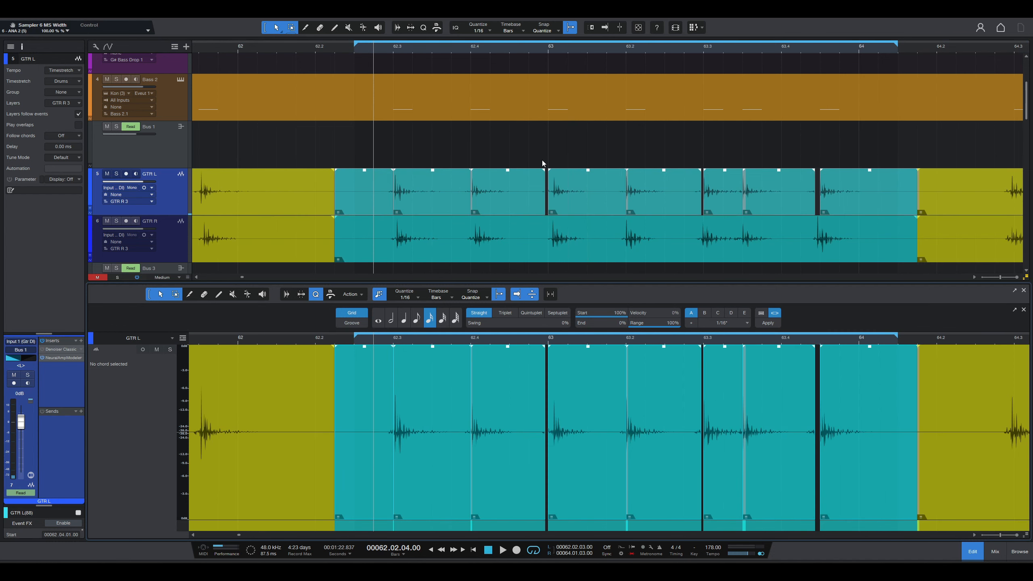
click(837, 199)
key(shift+e)
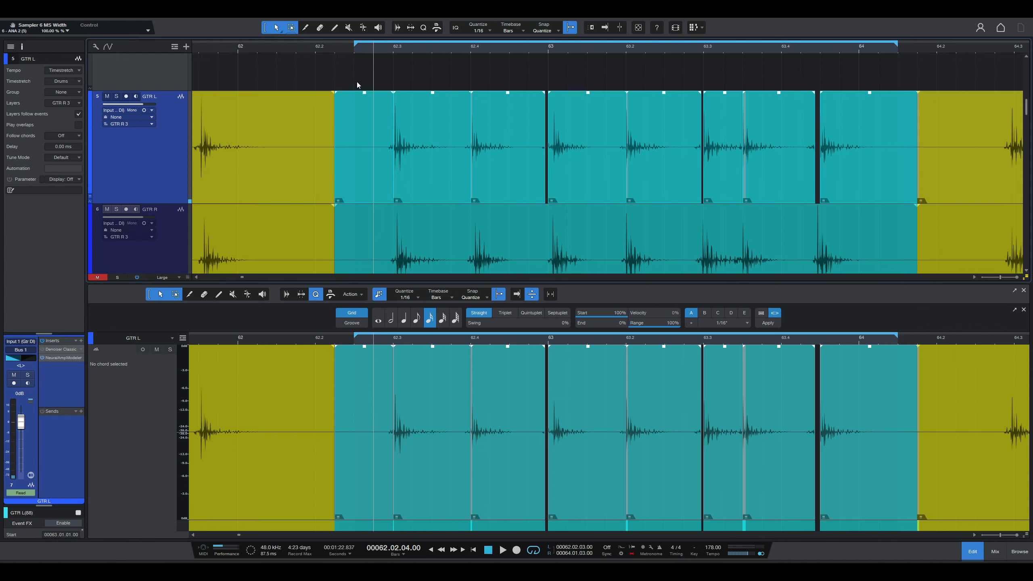
drag(357, 84, 864, 159)
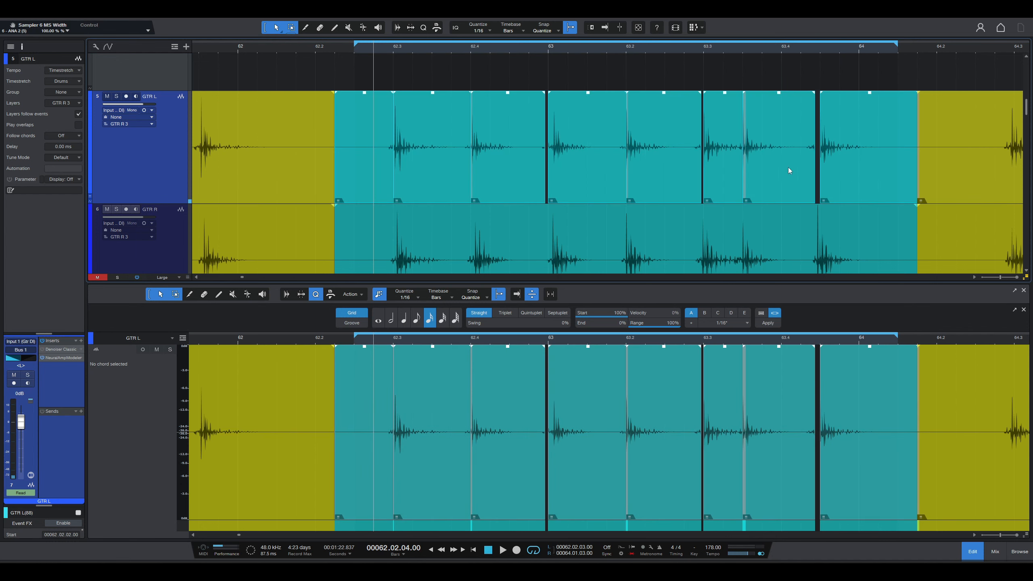
right_click(424, 160)
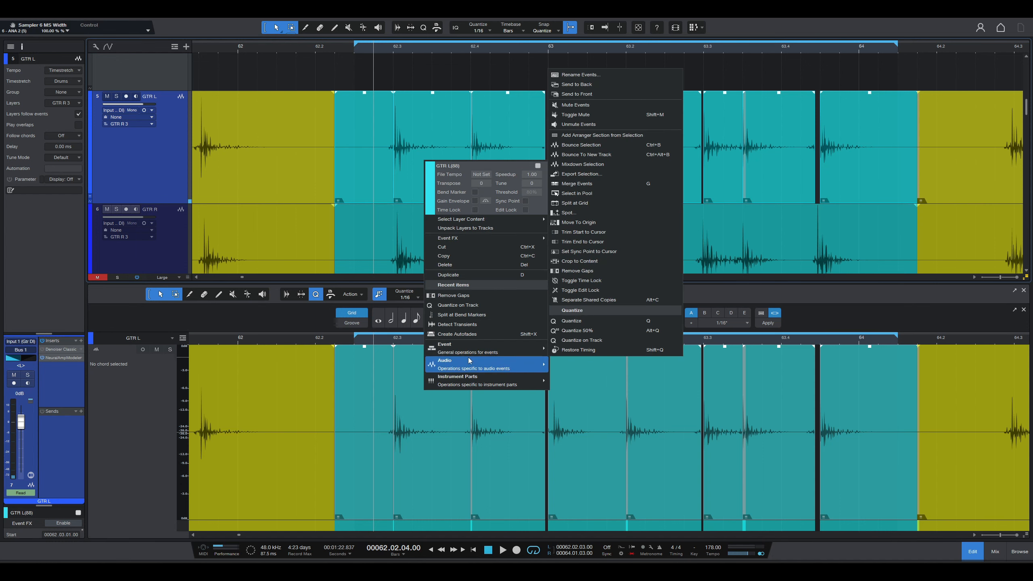
mouse_move(468, 346)
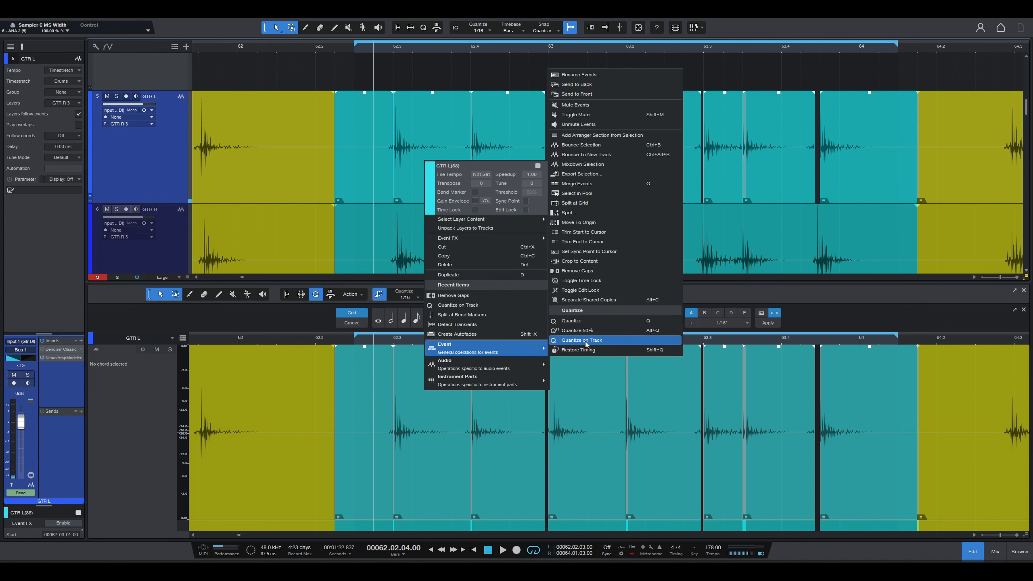
click(579, 271)
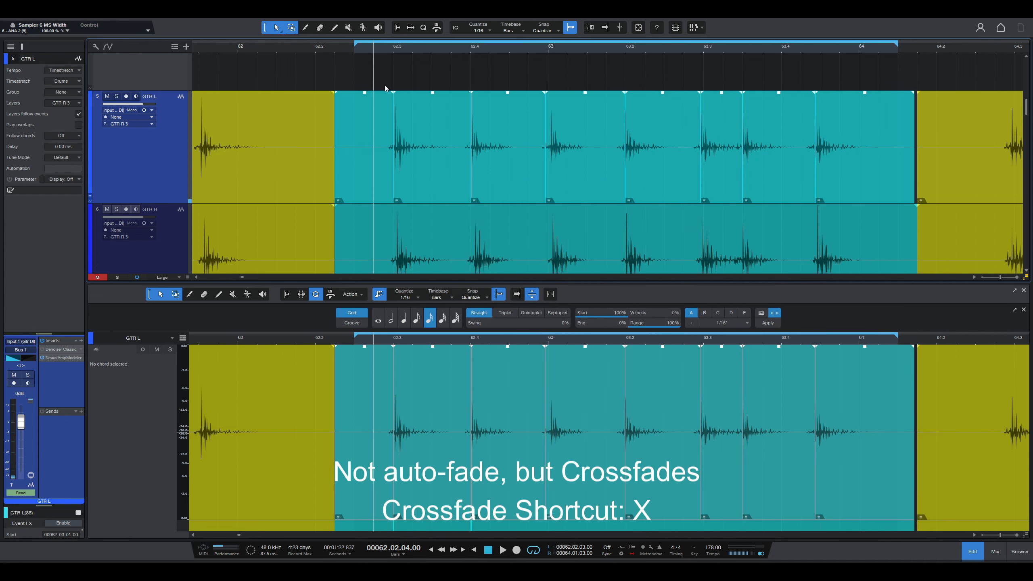
key(x)
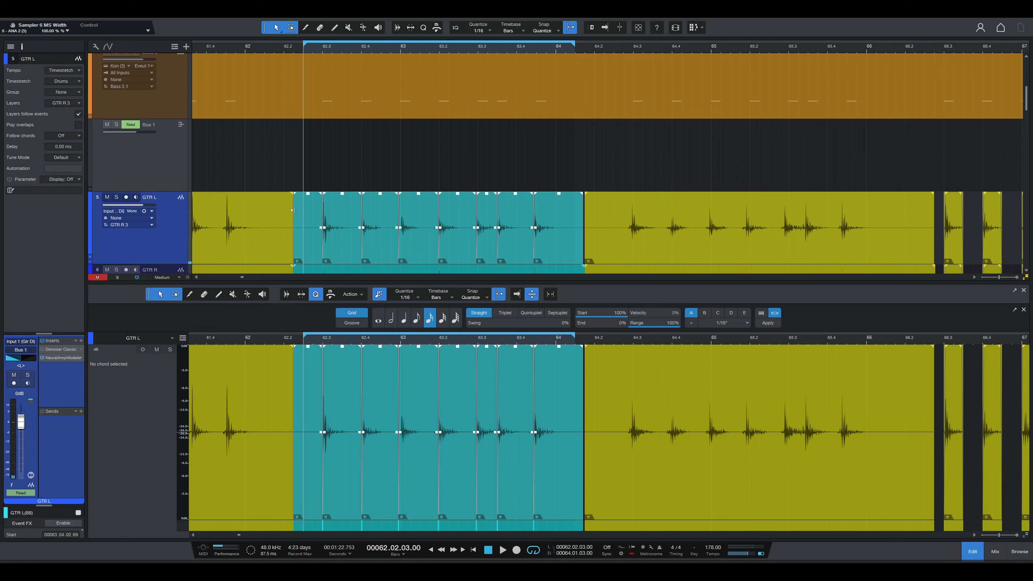
Strip silence from all the crossfaded cyan GTR L slices with the Lots of Silence material setting.
scroll(292, 209, down, 2)
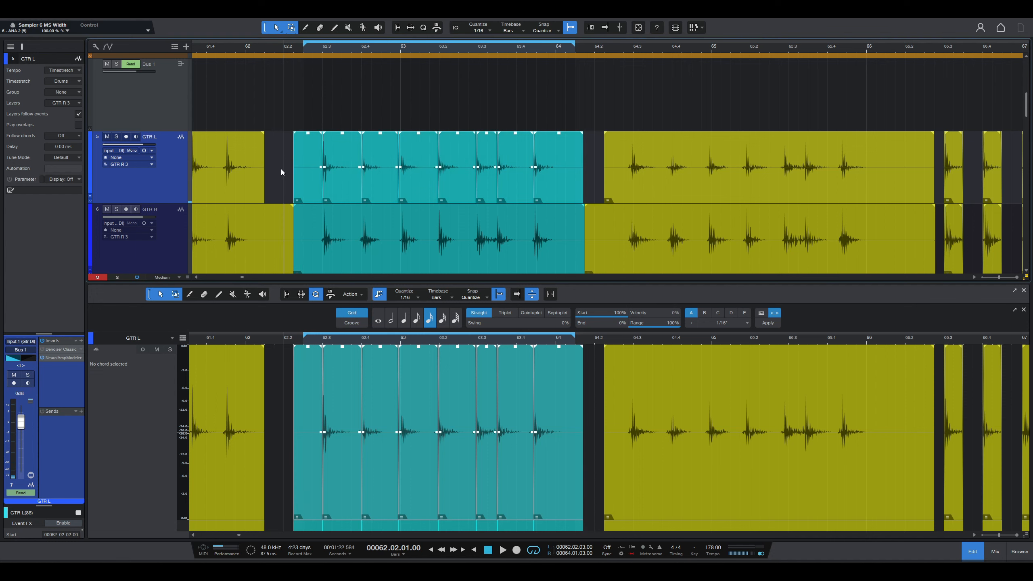
click(282, 170)
drag(280, 189, 590, 193)
click(410, 28)
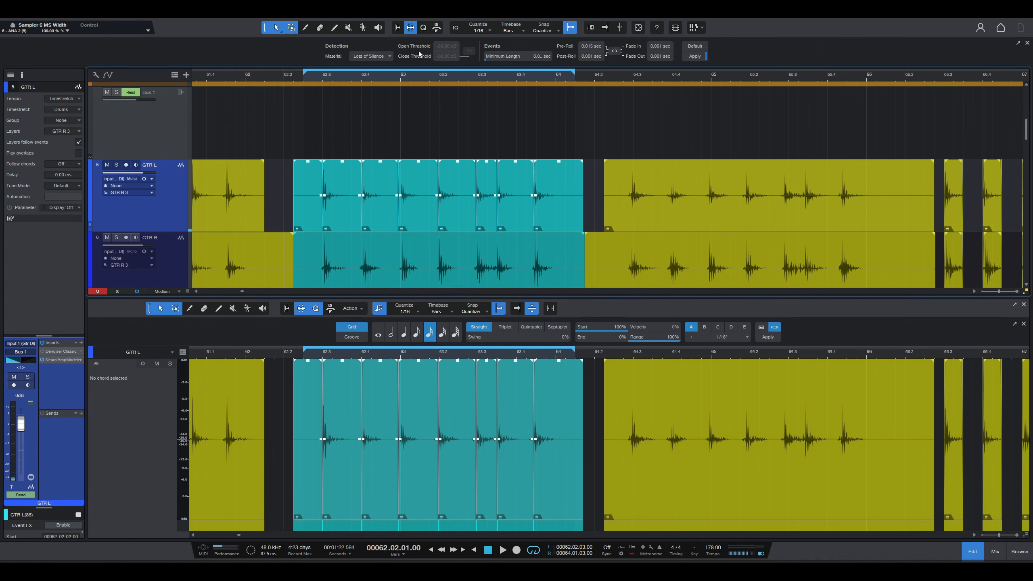
click(694, 57)
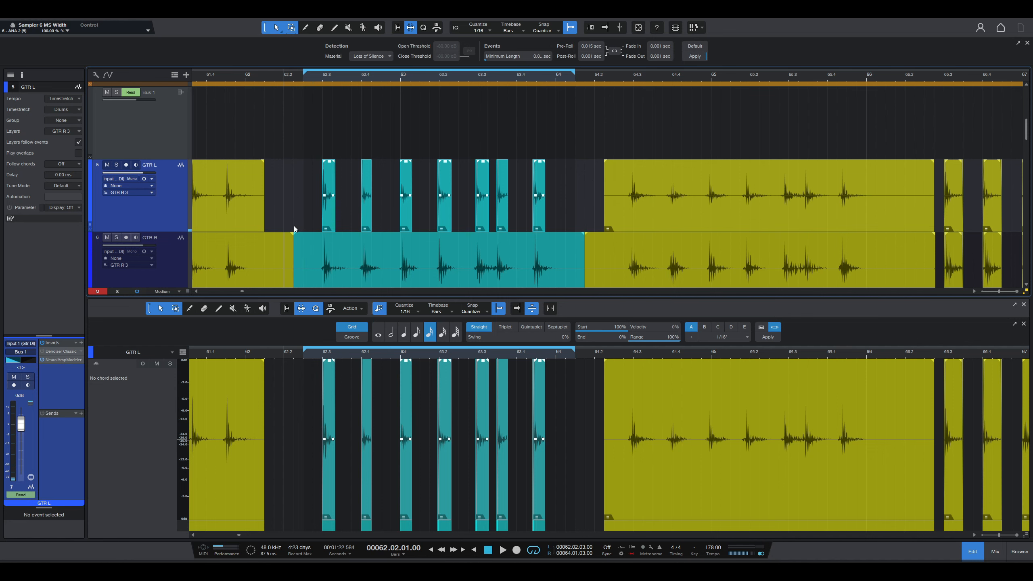
Extend the ends of the stripped GTR L slices together, then lengthen individual slices so each hit's tail reaches the nearby grid line.
key(e)
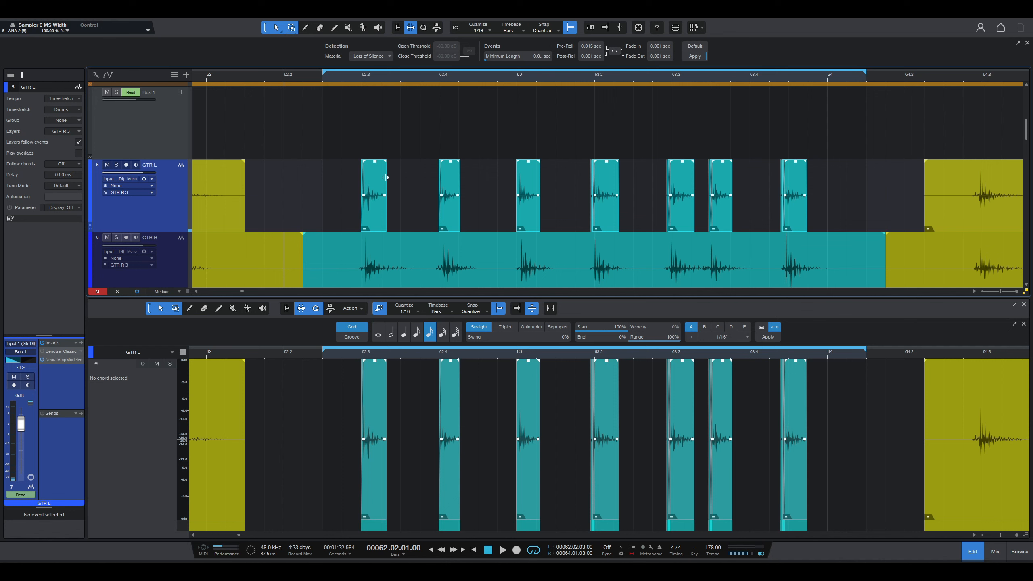
drag(387, 177, 401, 179)
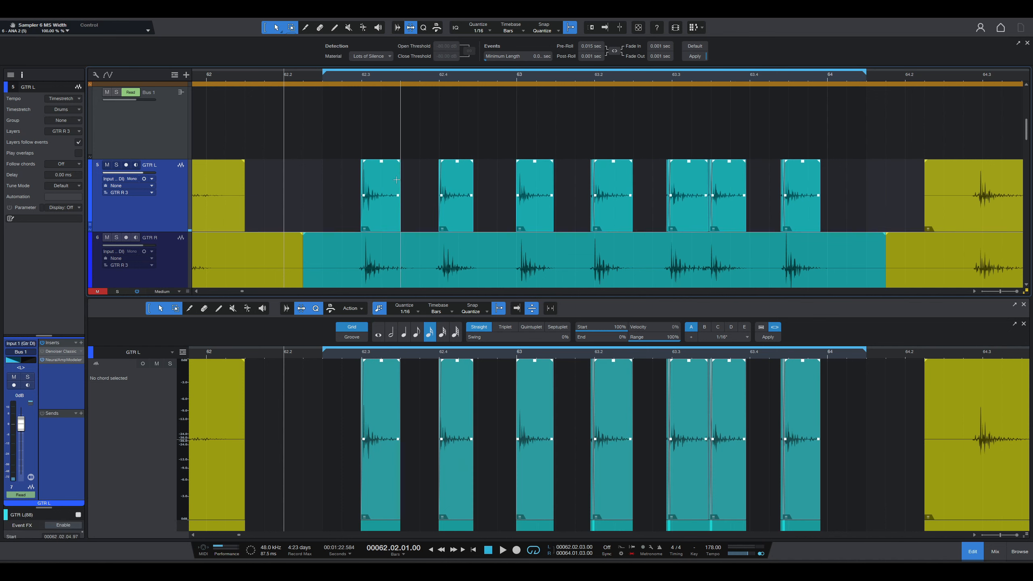
click(495, 187)
drag(472, 178, 478, 177)
drag(553, 178, 558, 179)
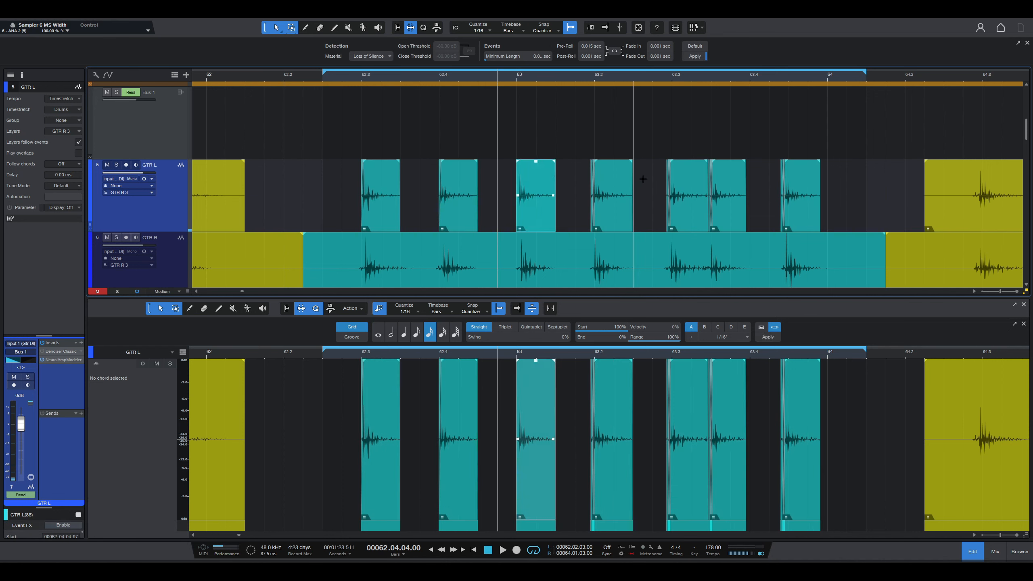
click(631, 179)
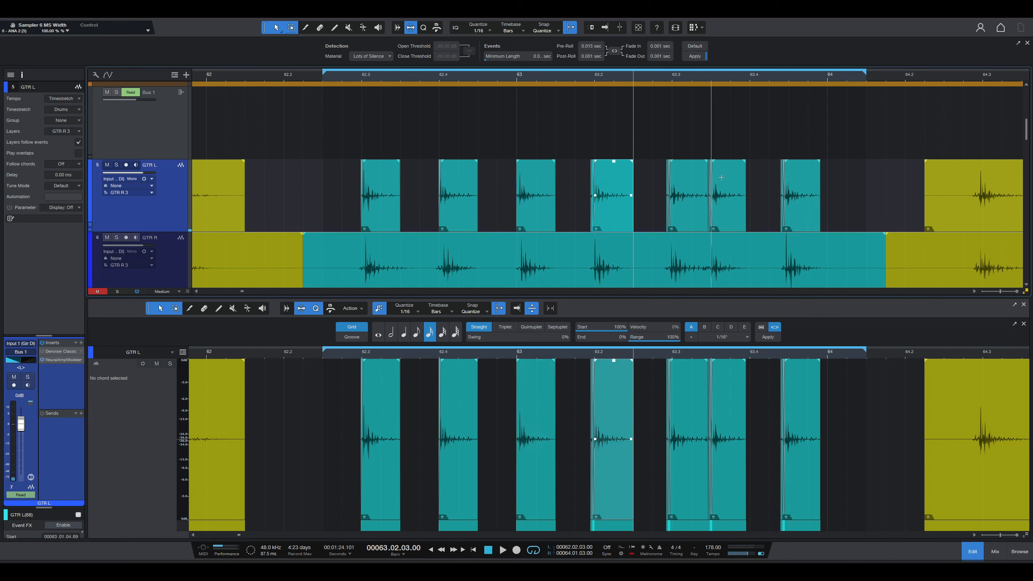
drag(745, 178, 750, 178)
drag(819, 178, 827, 178)
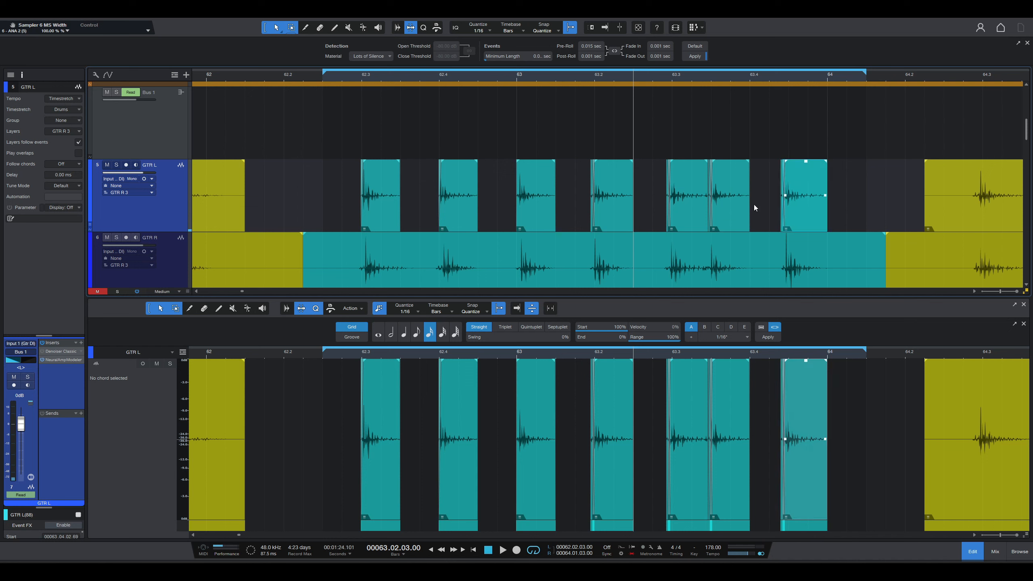
click(781, 183)
click(782, 187)
key(Delete)
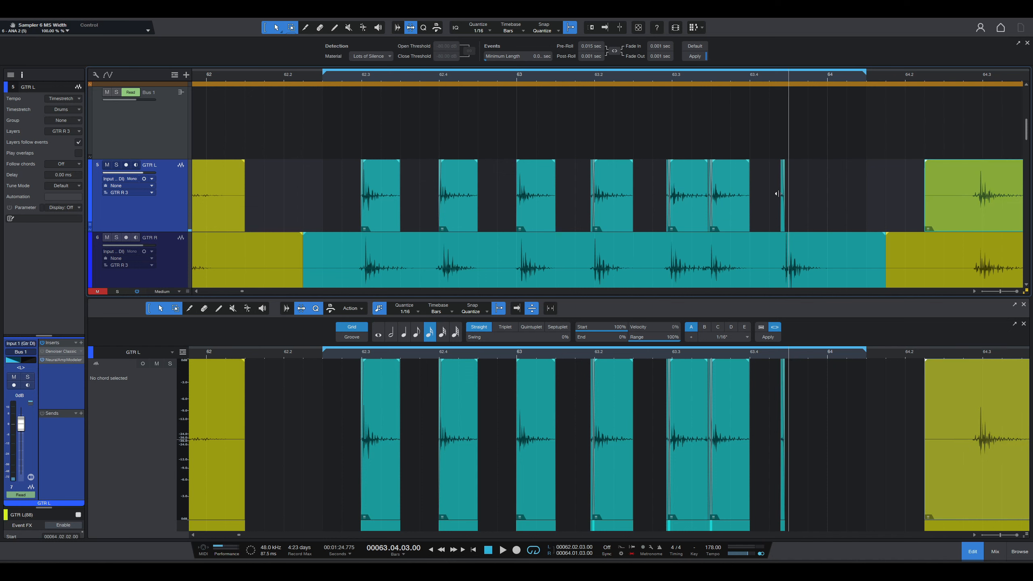
key(ctrl+z)
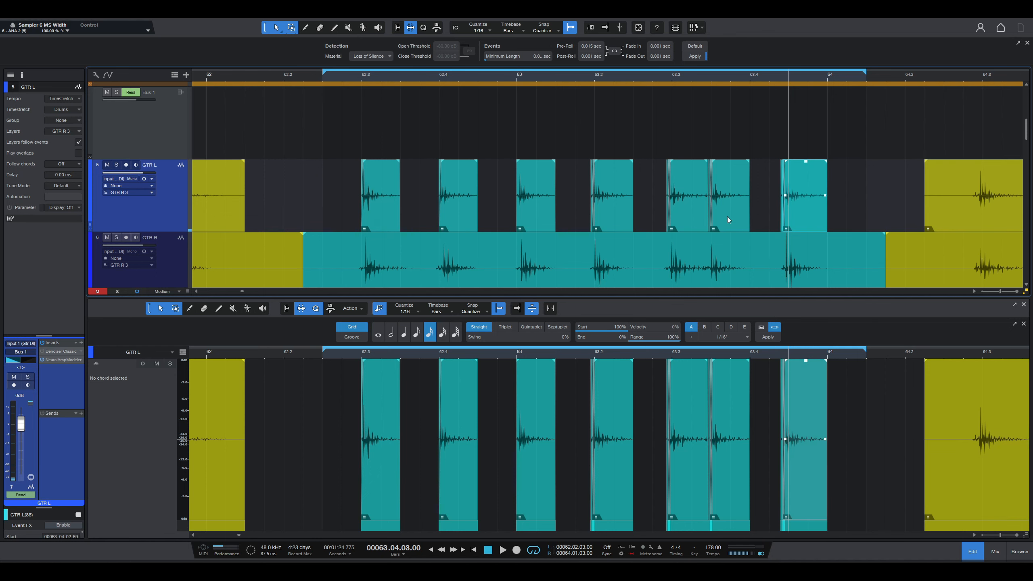
Delete the leftover slivers in front of the last cyan GTR L slice and the slice near 63.3.3.
key(e)
key(e)
click(761, 213)
key(Delete)
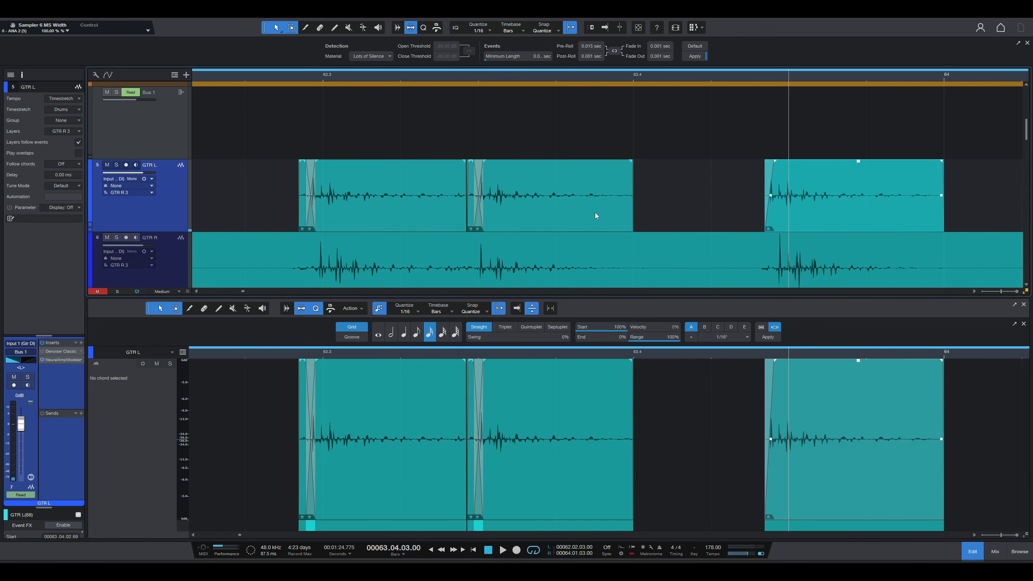
click(471, 215)
key(Delete)
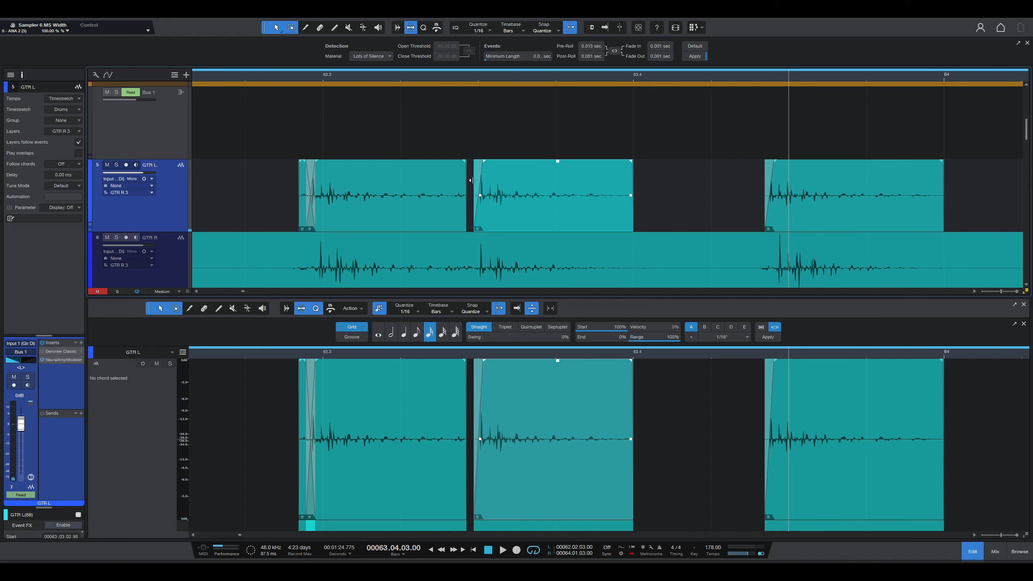
Move the GTR L slices near 63.3 and 63.3.3 onto the grid, deleting the sliver before the first and widening the crossfade between them.
drag(510, 219, 516, 219)
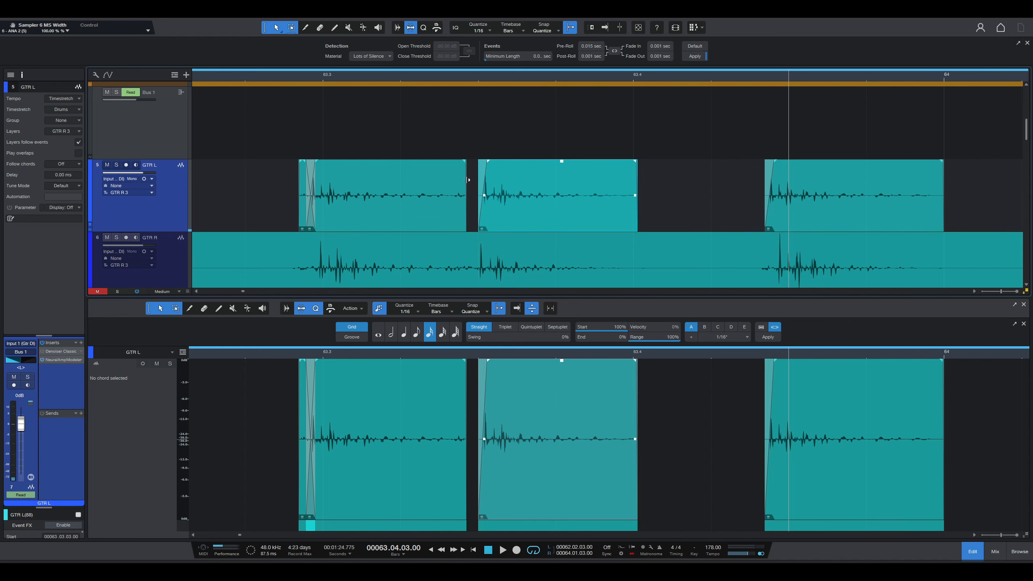
drag(363, 212, 388, 212)
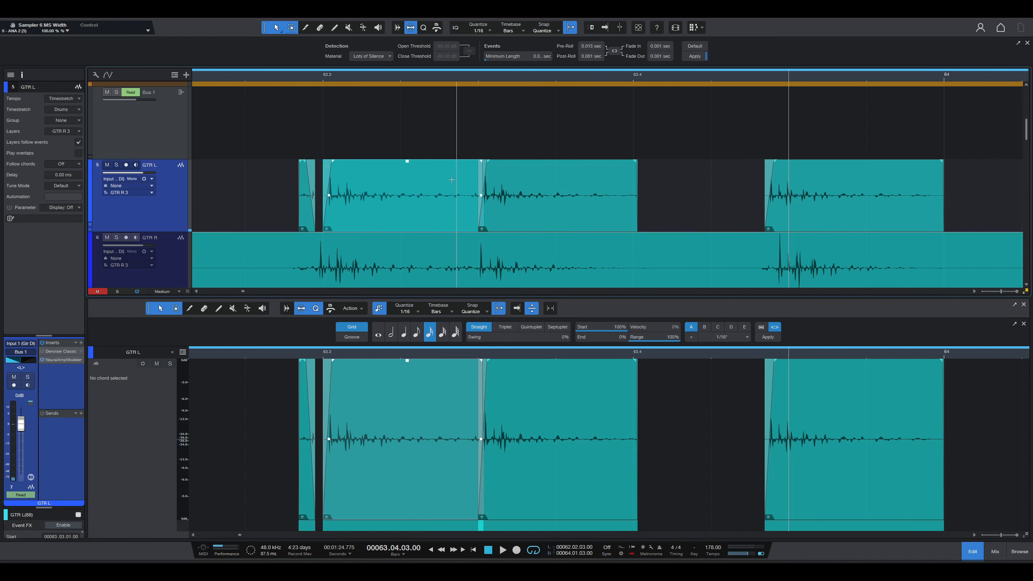
click(307, 212)
key(Delete)
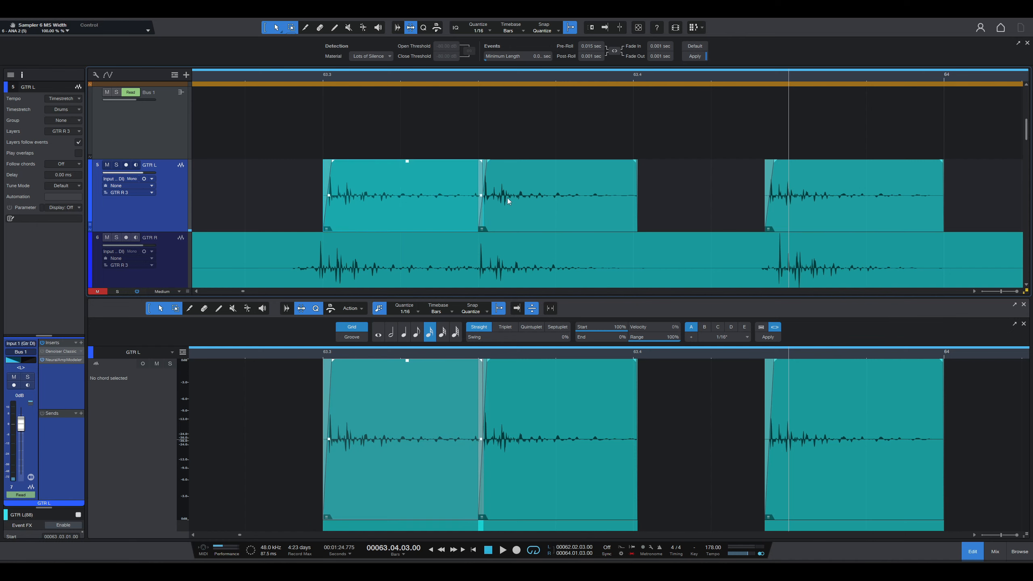
mouse_move(478, 218)
mouse_down()
mouse_move(478, 231)
mouse_move(464, 232)
mouse_move(480, 225)
mouse_up()
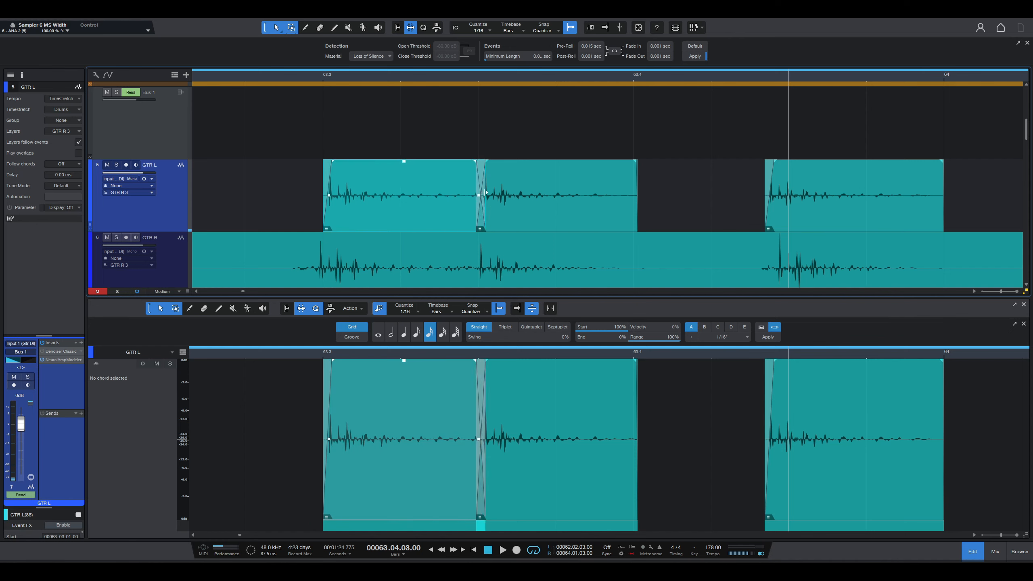
key(w)
key(w)
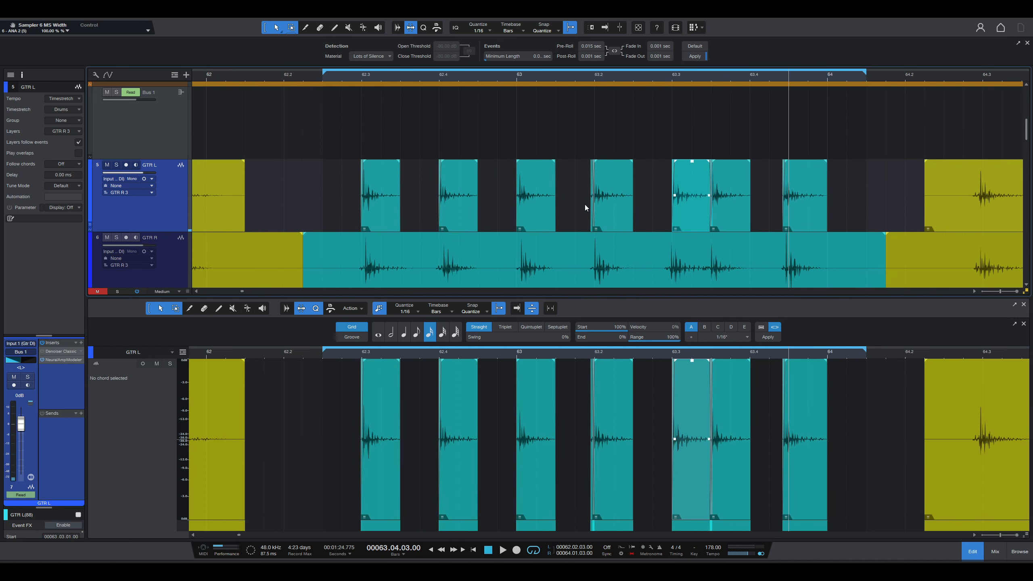
Delete the sliver before the GTR L slice near 63.2 and move the last cyan slice to 63.4.3.
click(591, 213)
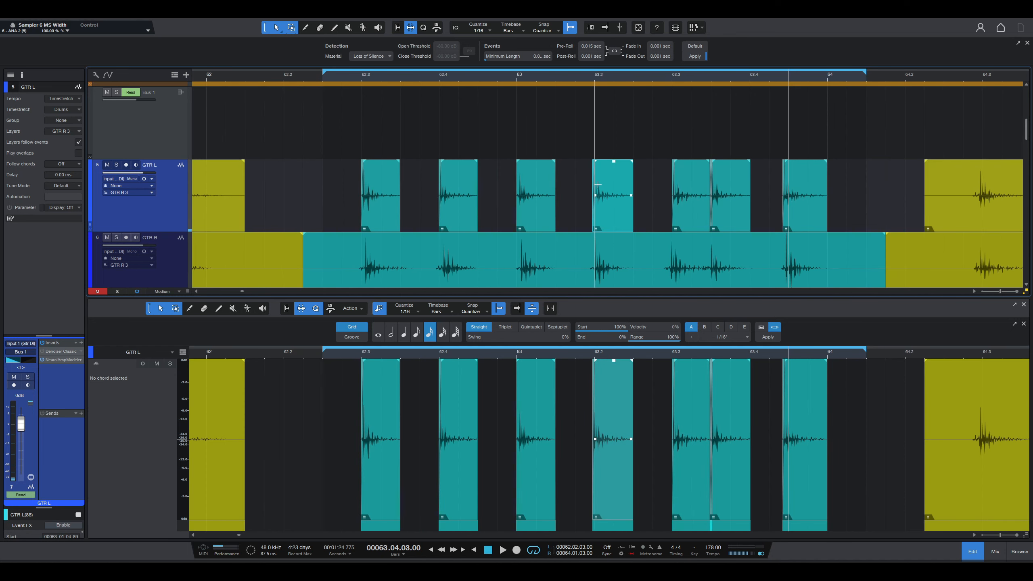
key(e)
key(e)
key(w)
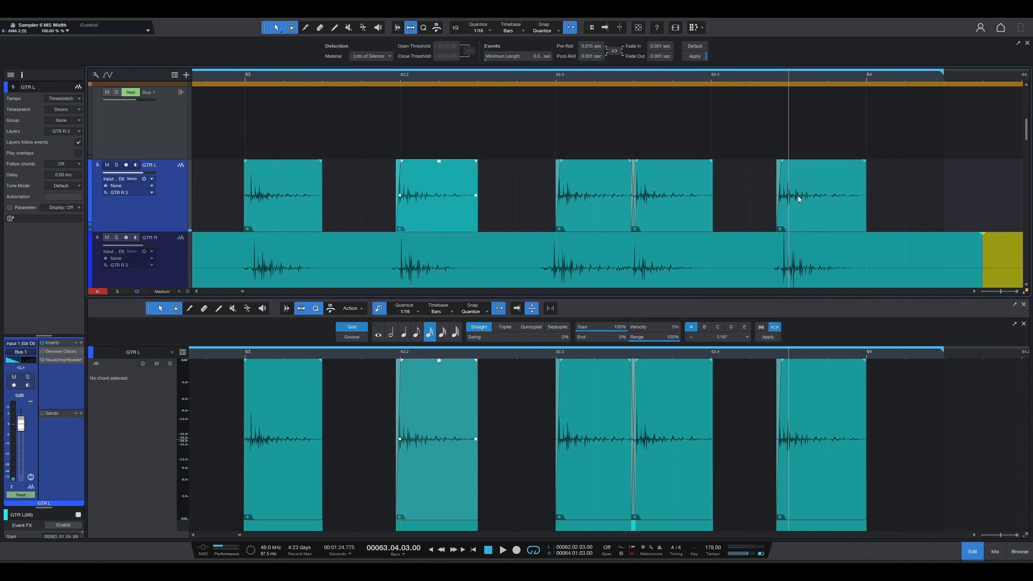
drag(798, 198, 812, 216)
scroll(748, 200, up, 5)
scroll(691, 208, down, 3)
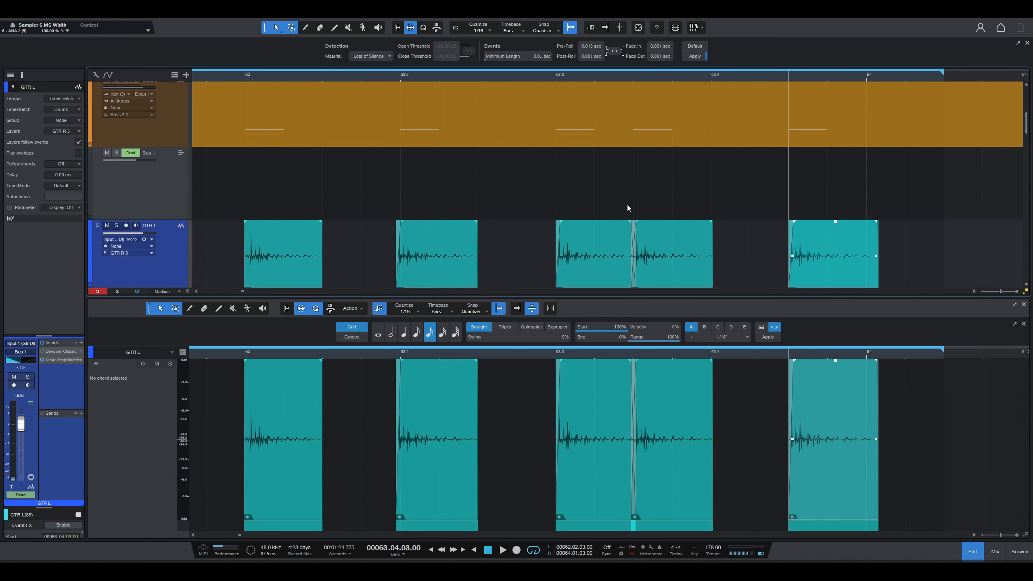
scroll(627, 208, down, 3)
scroll(577, 189, up, 3)
key(w)
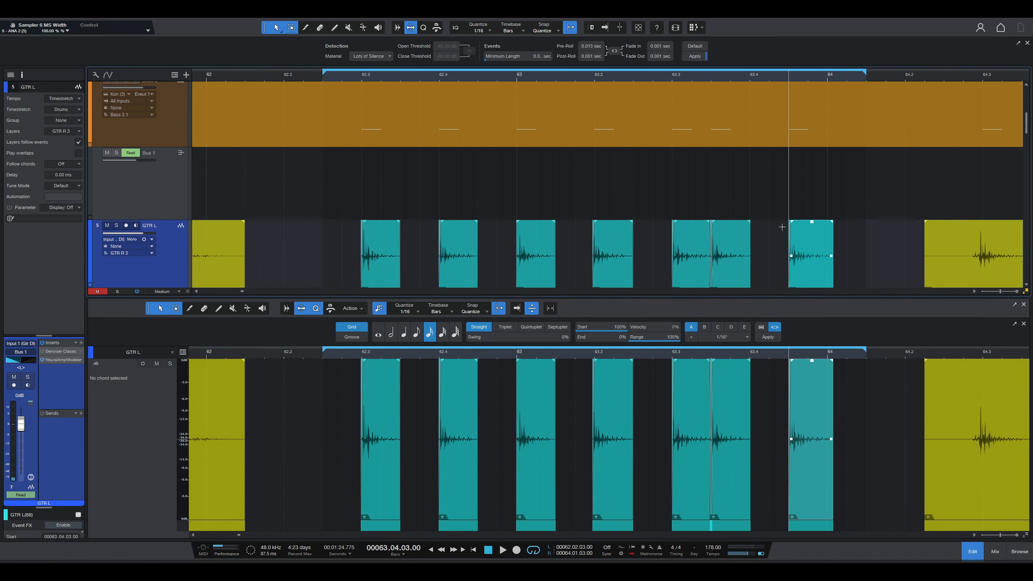
scroll(634, 269, down, 1)
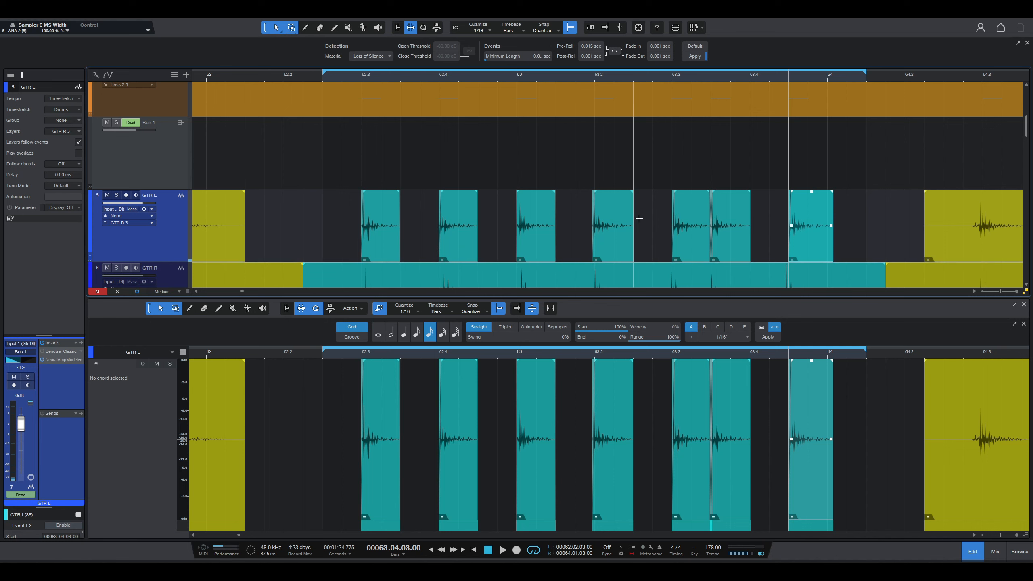
Snap the GTR L slice to 63.3.3 with a crossfade into the preceding slice, and select all cyan GTR L slices.
mouse_move(733, 243)
mouse_down()
mouse_move(741, 245)
mouse_move(730, 243)
mouse_up()
click(712, 202)
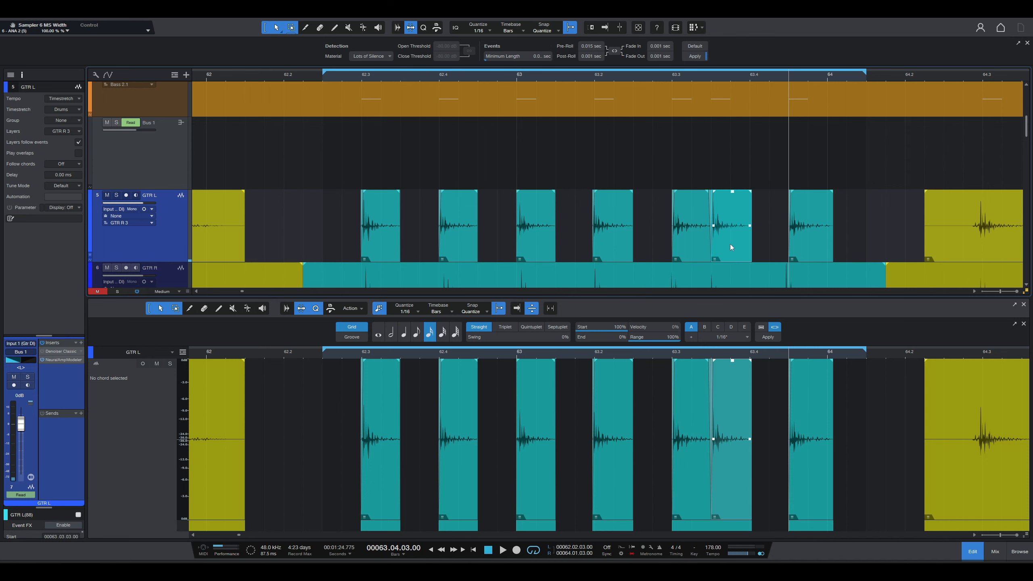
scroll(725, 209, up, 6)
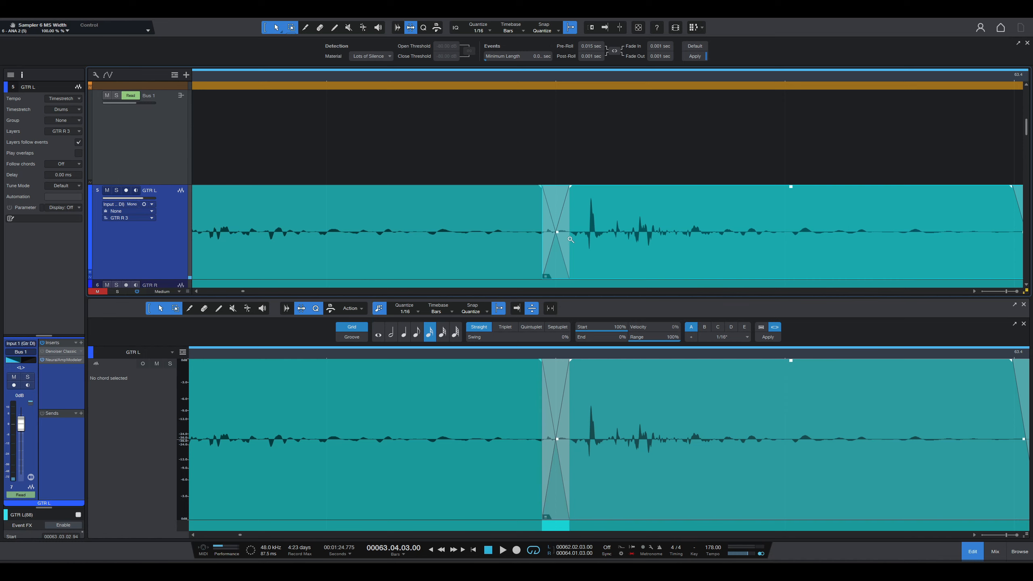
scroll(571, 239, down, 6)
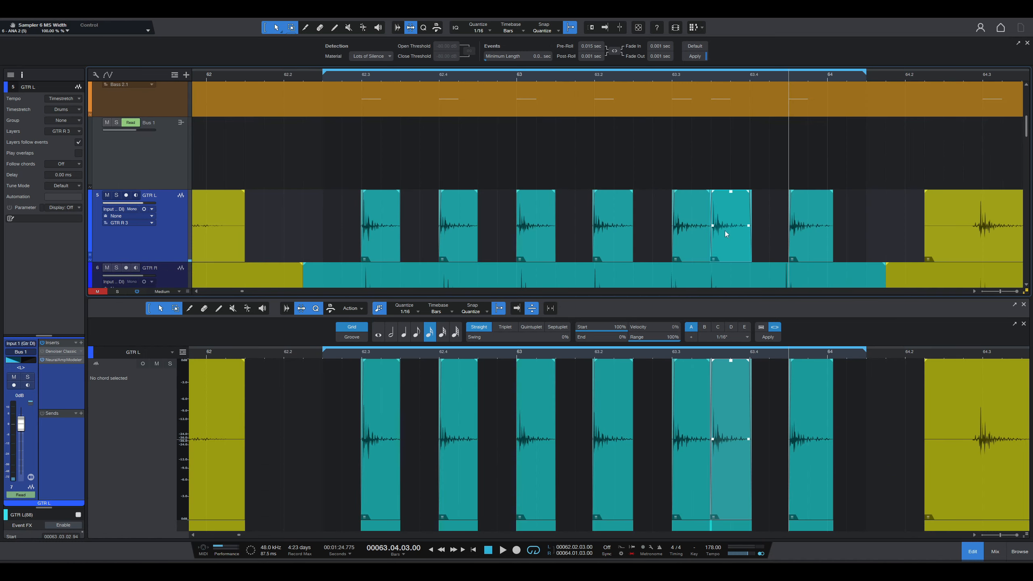
drag(837, 241, 312, 223)
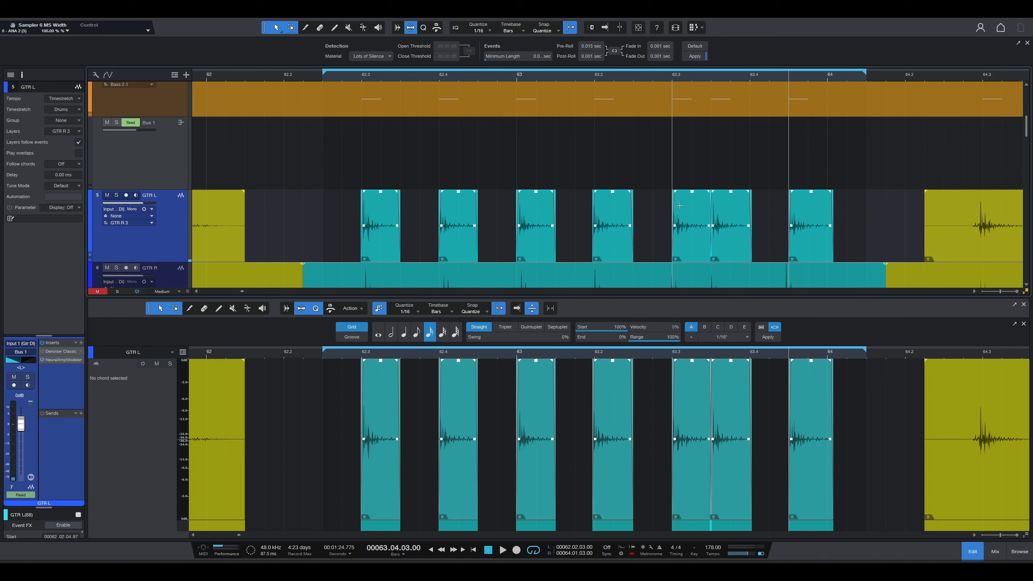
scroll(378, 207, down, 3)
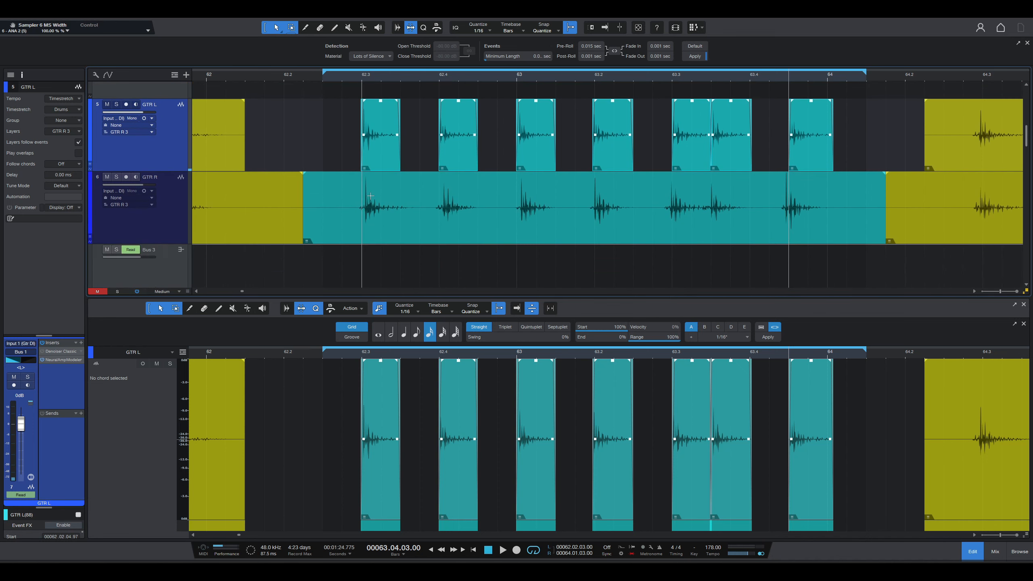
Select the cyan GTR R event and create a new macro titled Guitar Edit in the Macro Organizer.
click(401, 205)
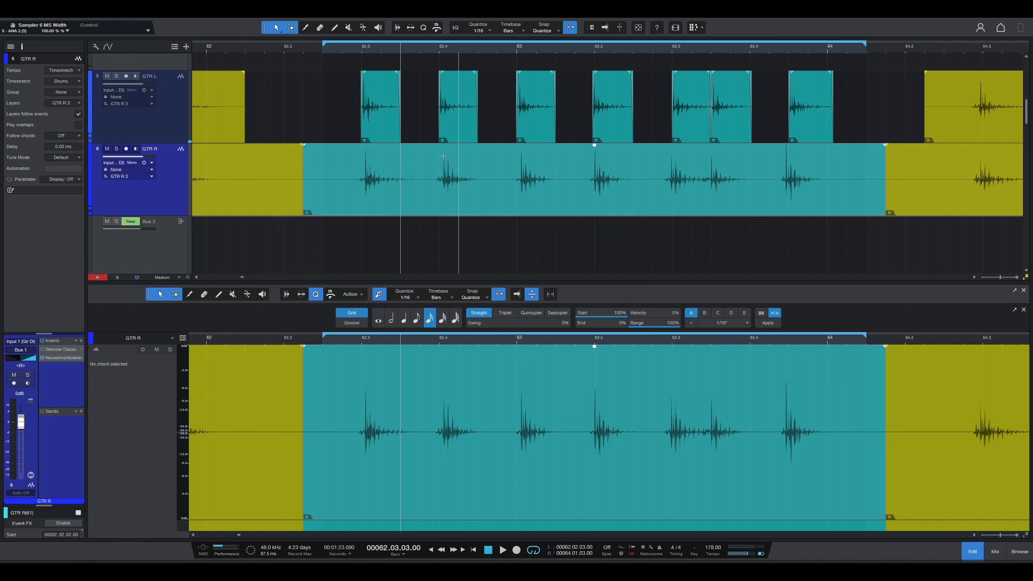
click(159, 19)
click(170, 83)
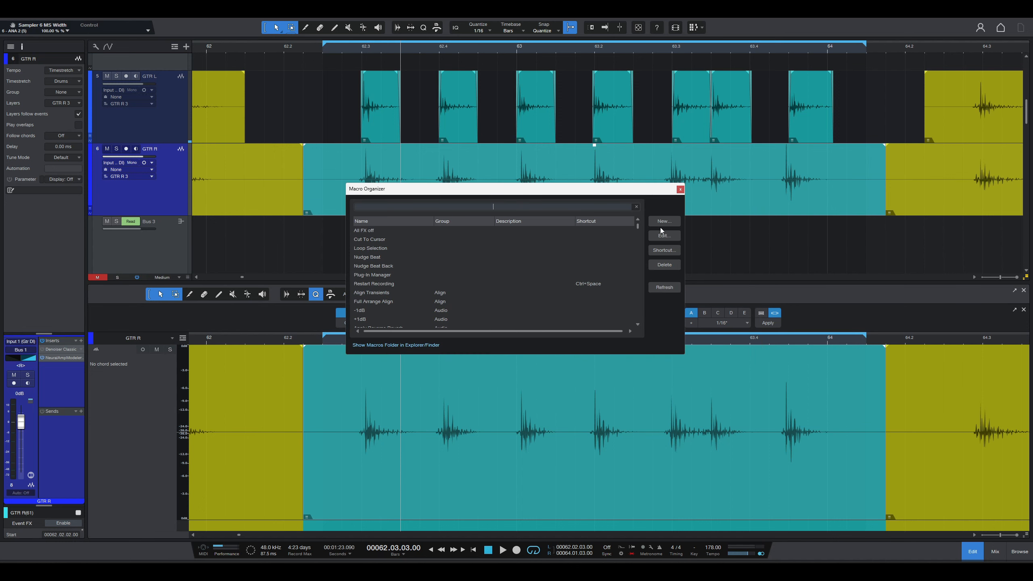
click(664, 221)
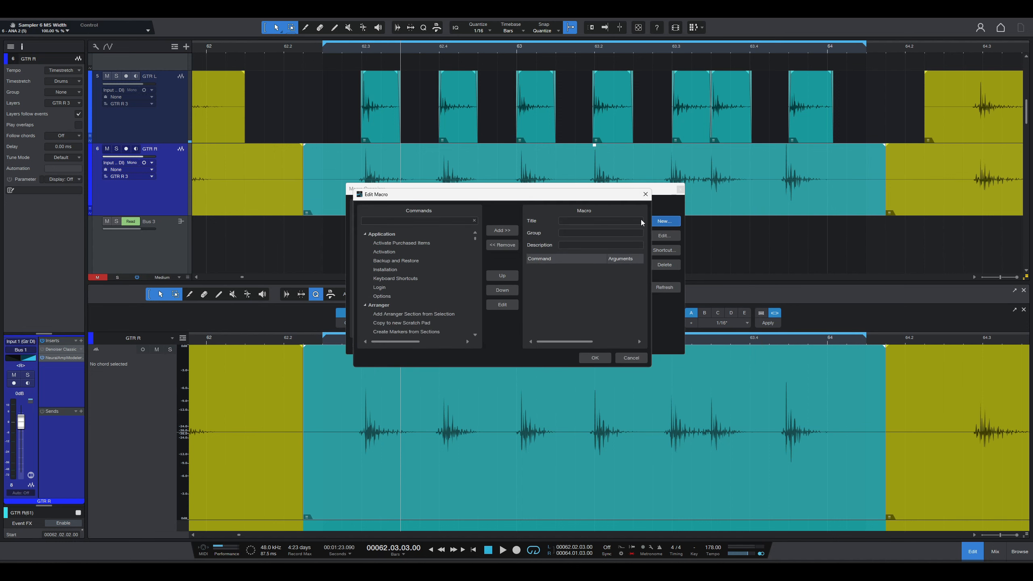
click(574, 220)
text(Guitar Edit)
Find the audio command Detect Transients and add it as the Guitar Edit macro's first command.
click(418, 221)
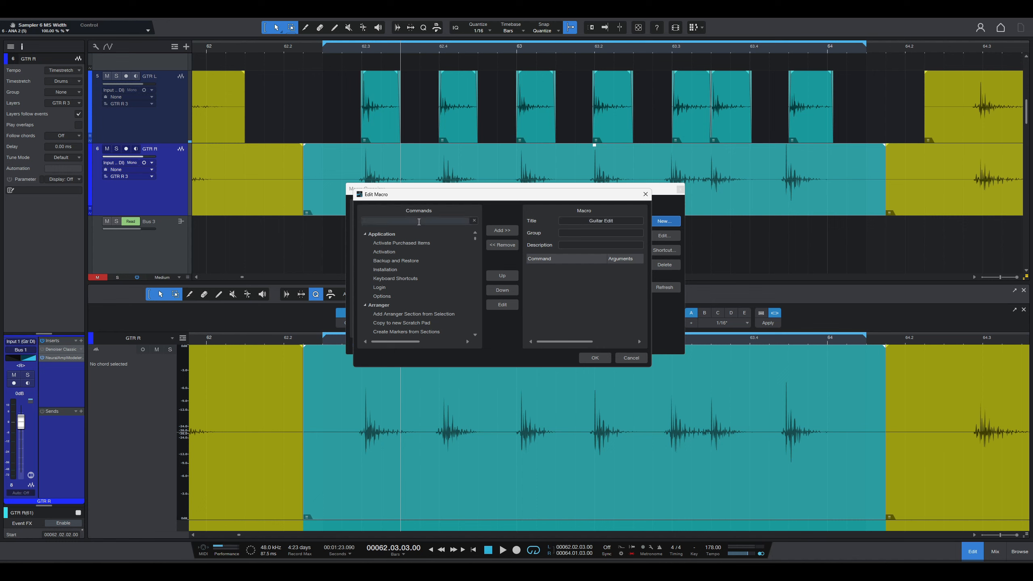
text(detect)
click(448, 252)
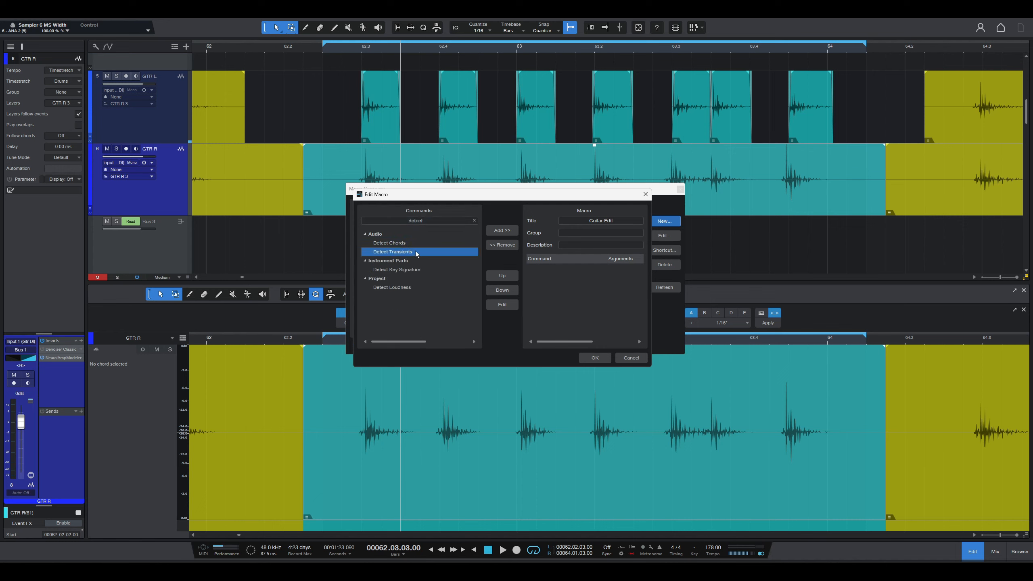
click(502, 231)
Add the audio command Split at Bend Markers to the macro after Detect Transients.
double_click(426, 221)
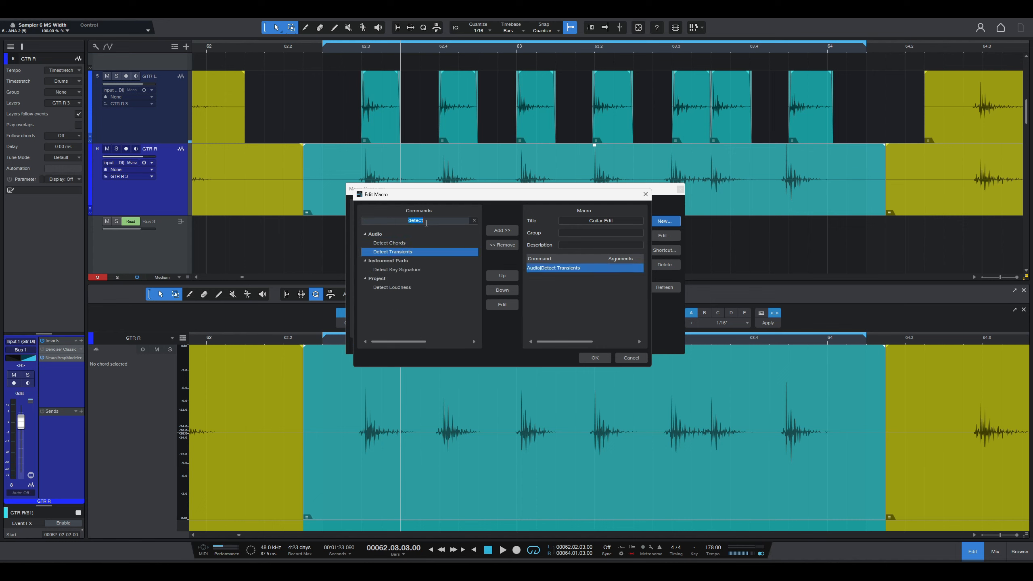
text(split)
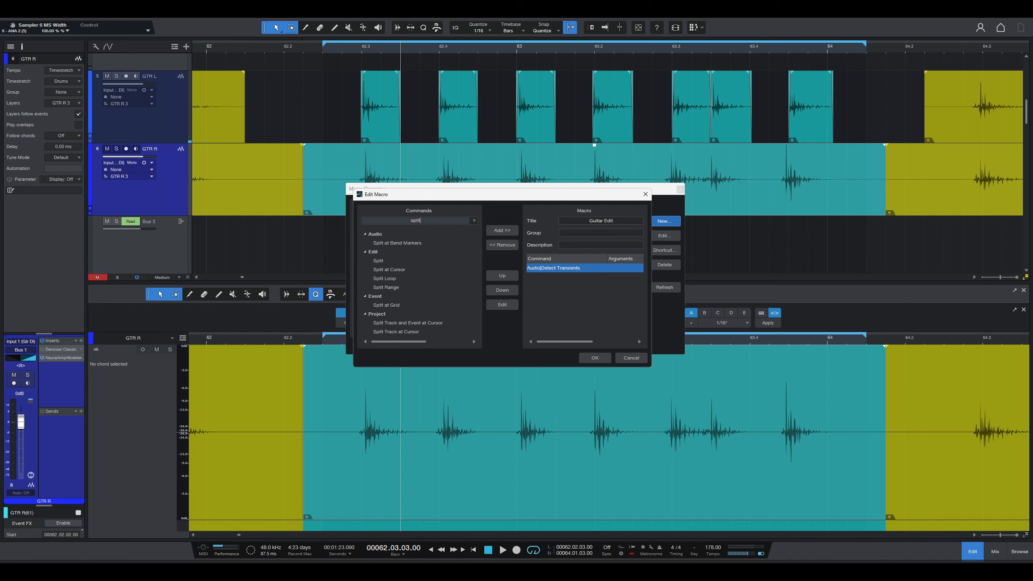
click(418, 243)
click(502, 230)
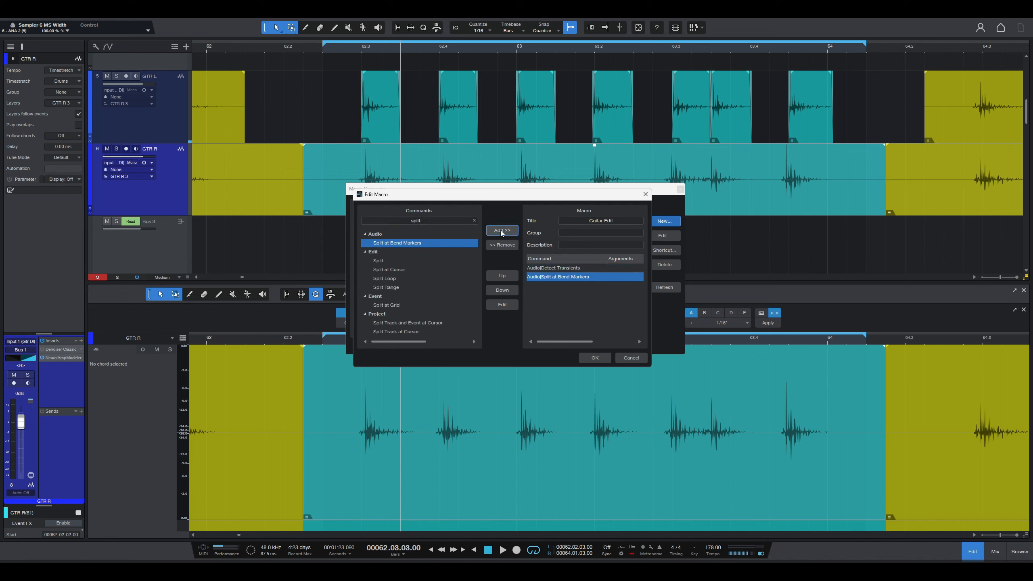
Add the event command Quantize on Track to the macro after Split at Bend Markers.
double_click(429, 221)
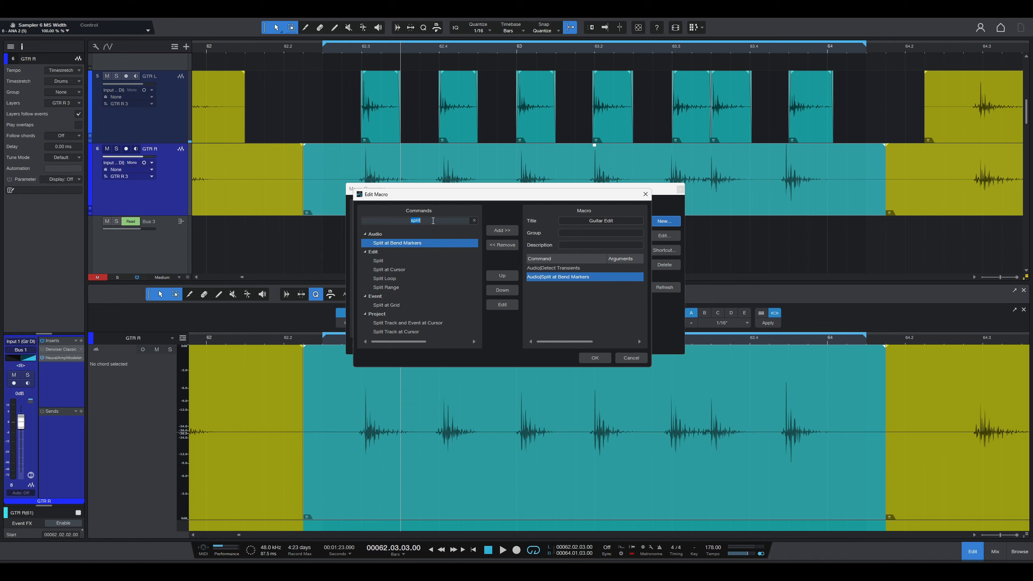
text(qua)
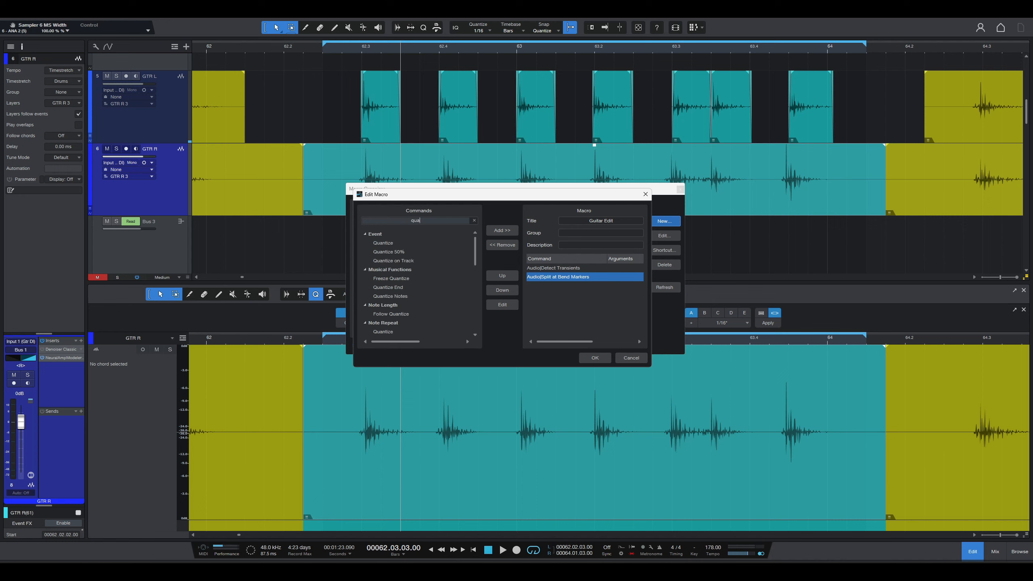
click(410, 262)
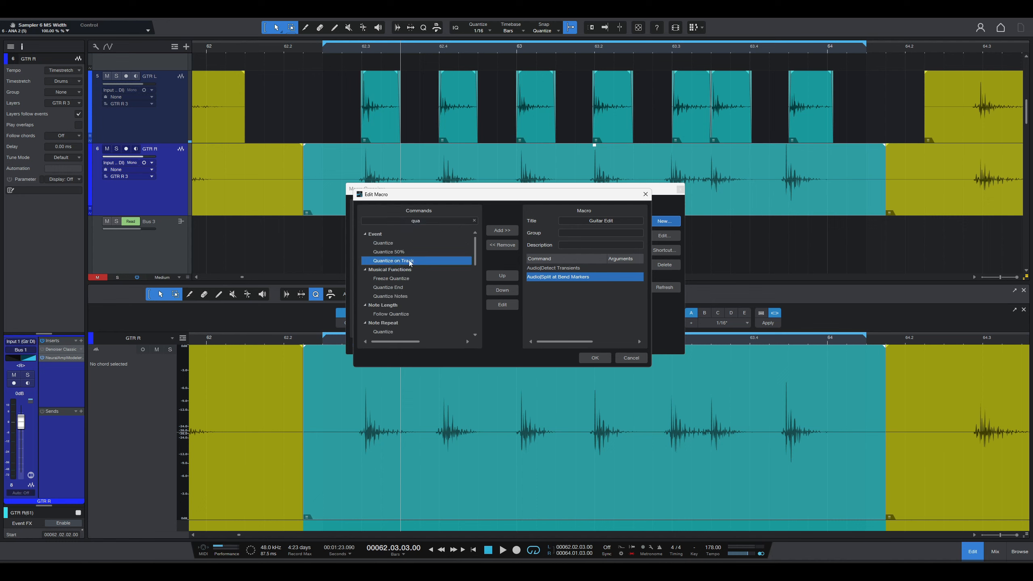
click(502, 230)
Search the commands for gaps and add the event command Remove Gaps to the macro after Quantize on Track.
click(424, 221)
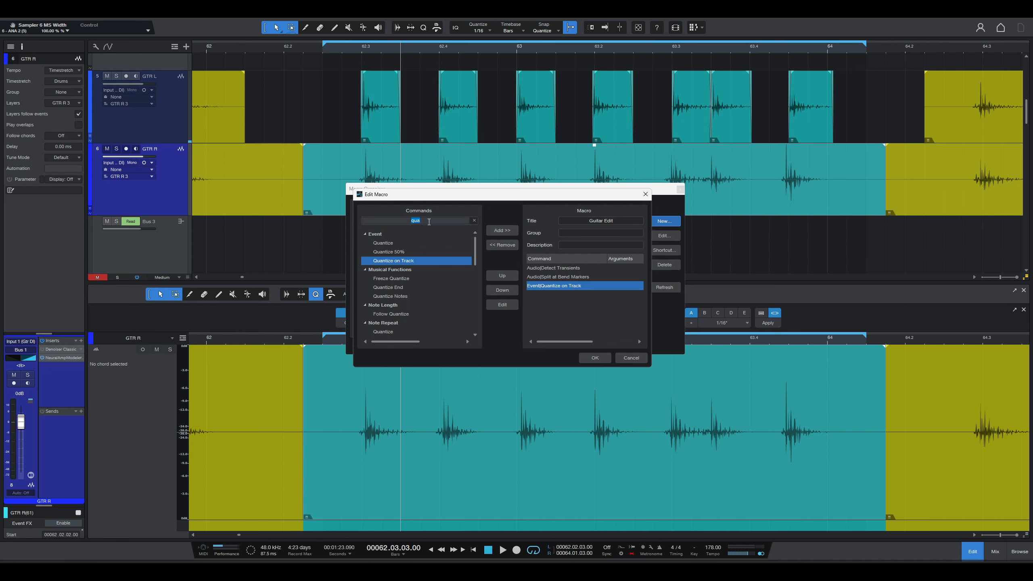
text(remo)
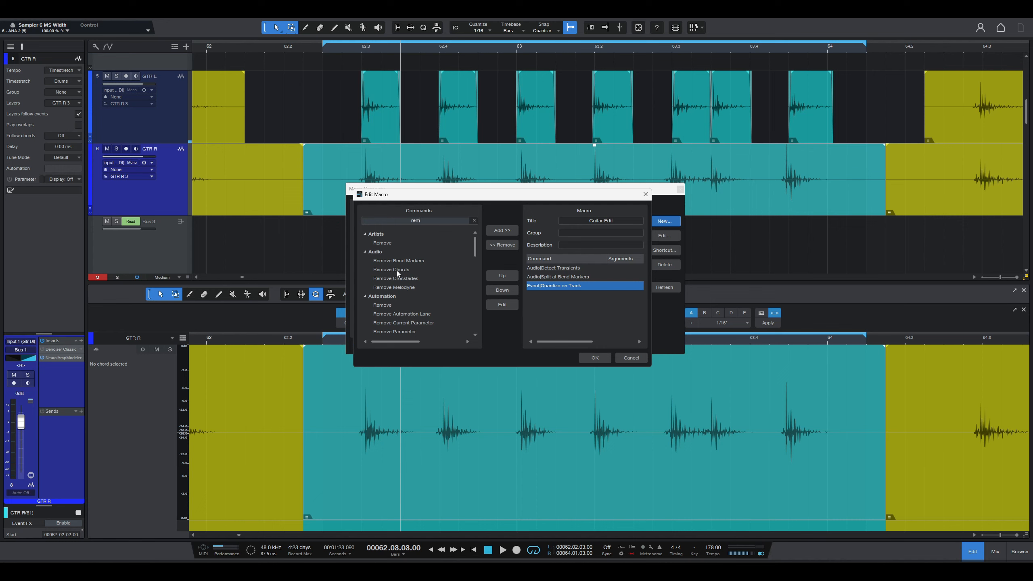
key(BackSpace)
key(BackSpace)
key(BackSpace)
key(BackSpace)
text(gaps)
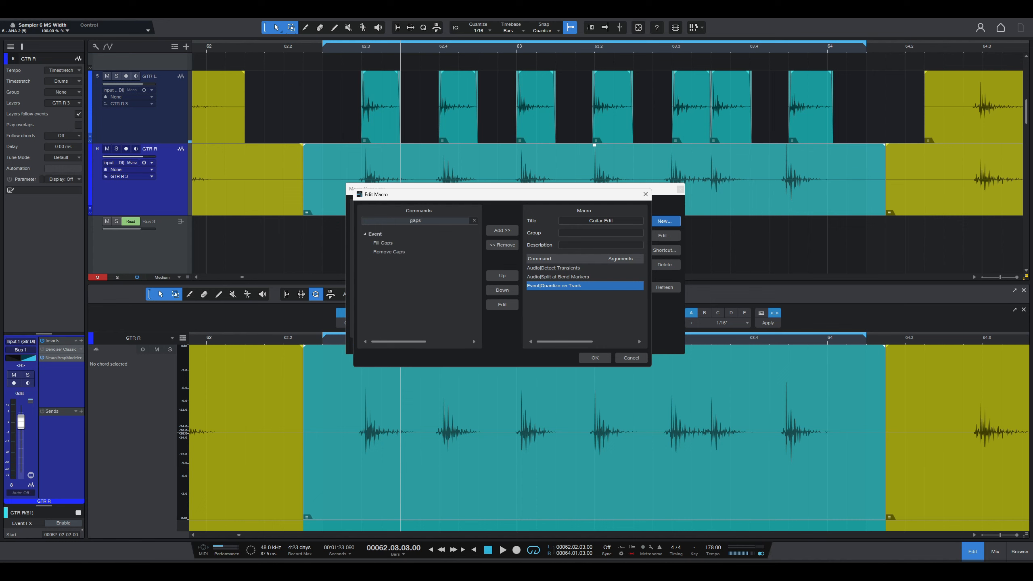
click(395, 253)
click(498, 231)
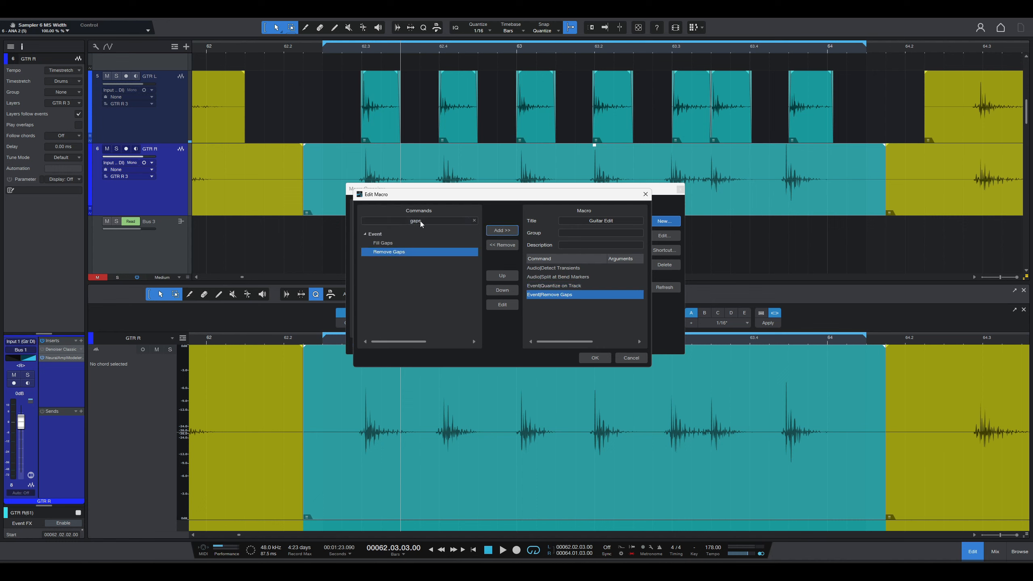
click(434, 221)
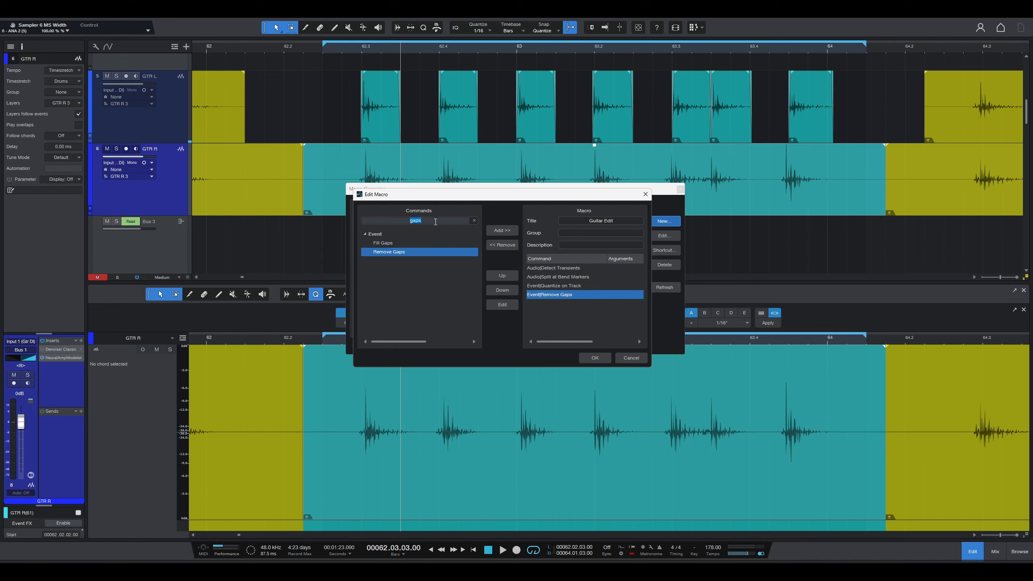
Search the commands for auto and add the audio command Create Autofades to the macro after Remove Gaps.
text(auto)
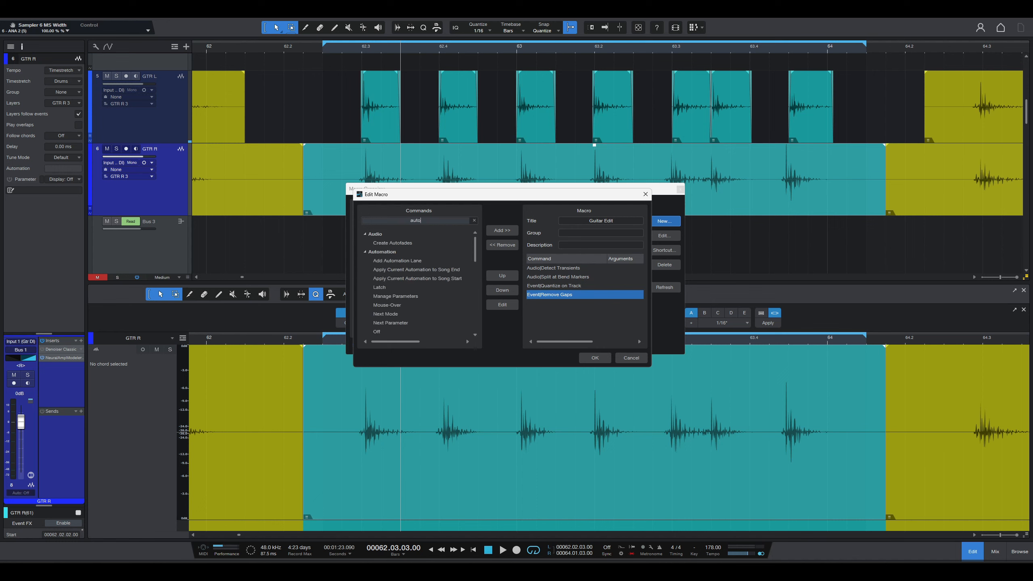
click(414, 242)
click(503, 231)
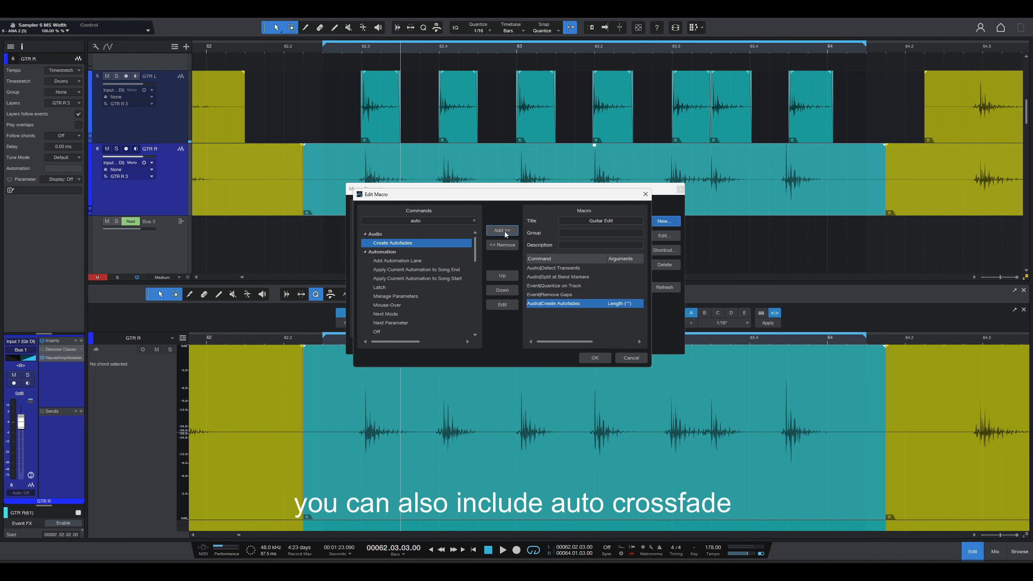
Add the audio command Strip Silence to the macro after Create Autofades and save the Guitar Edit macro.
click(436, 223)
text(strip)
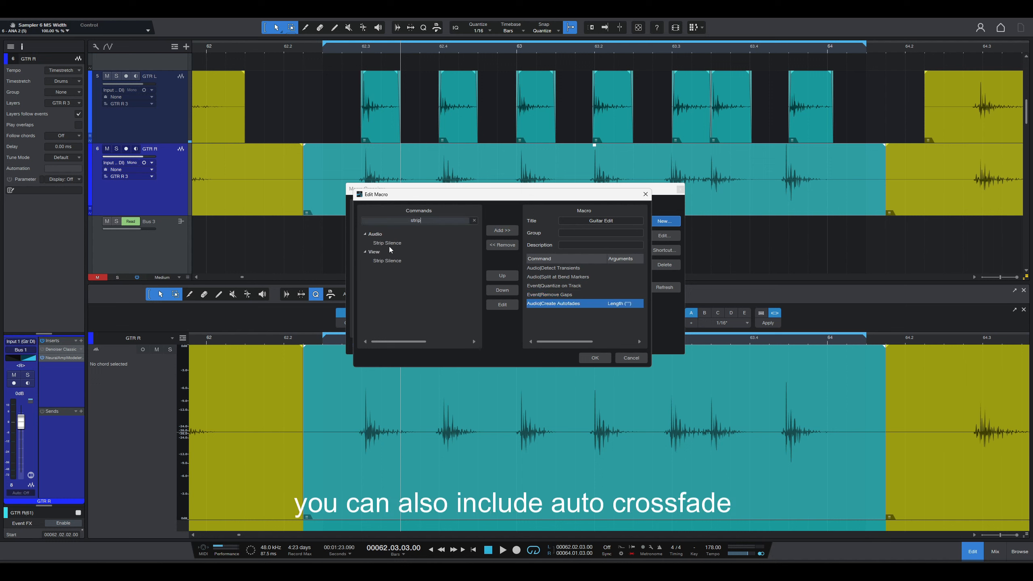
click(385, 243)
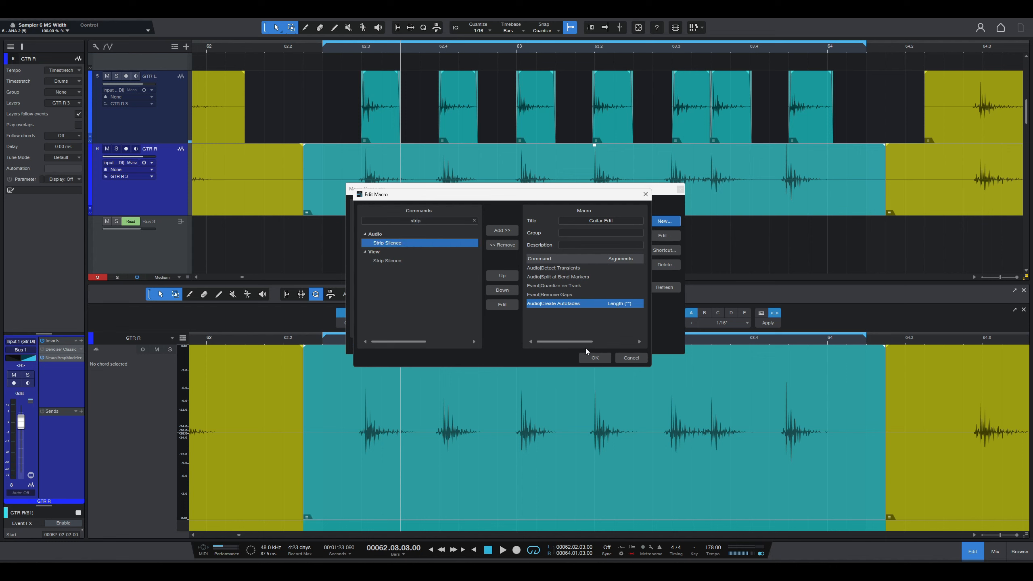
click(501, 230)
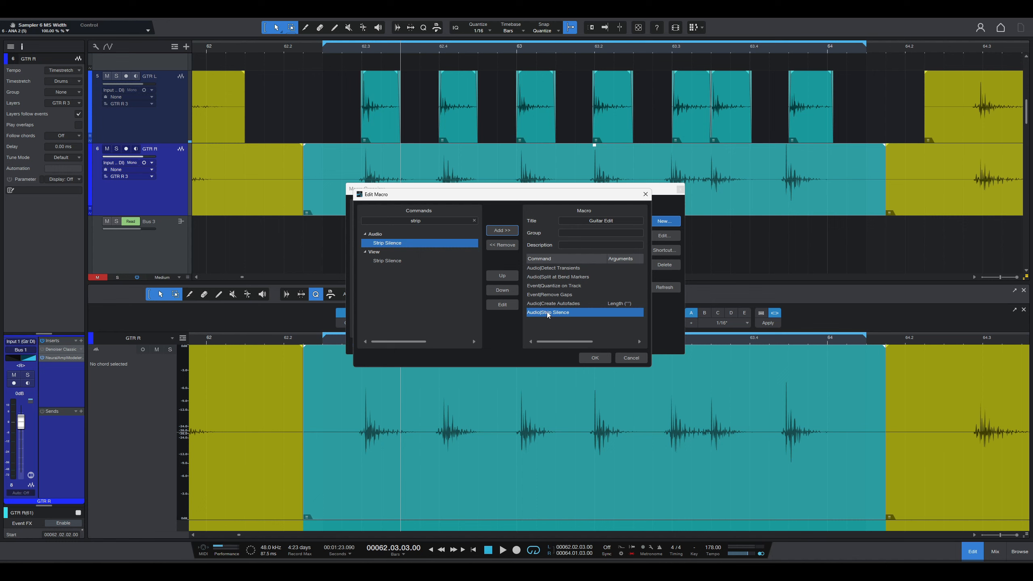
click(593, 358)
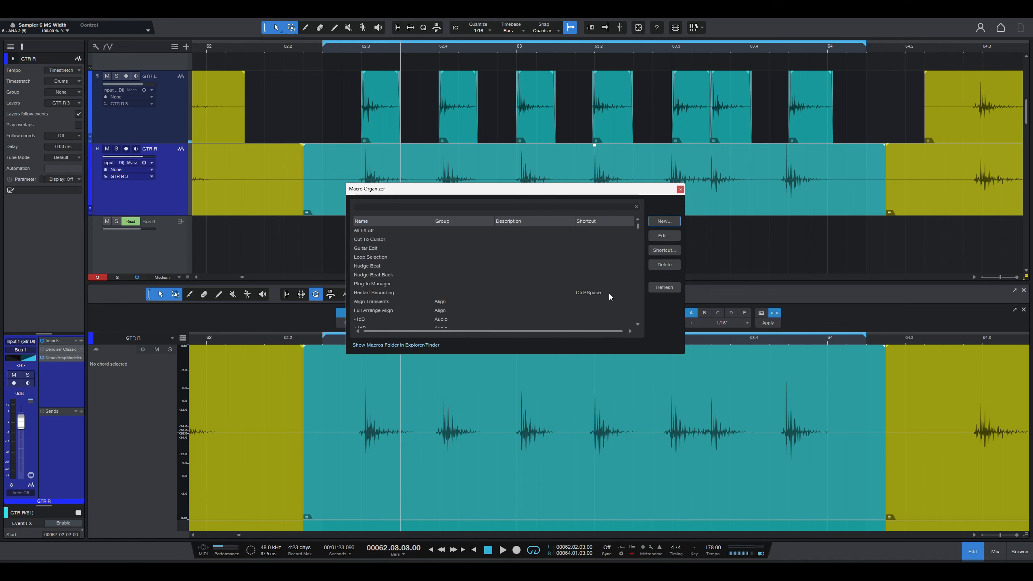
Find the Guitar Edit macro in the organizer, assign it the shortcut Ctrl+J, and close the Macro Organizer.
click(372, 207)
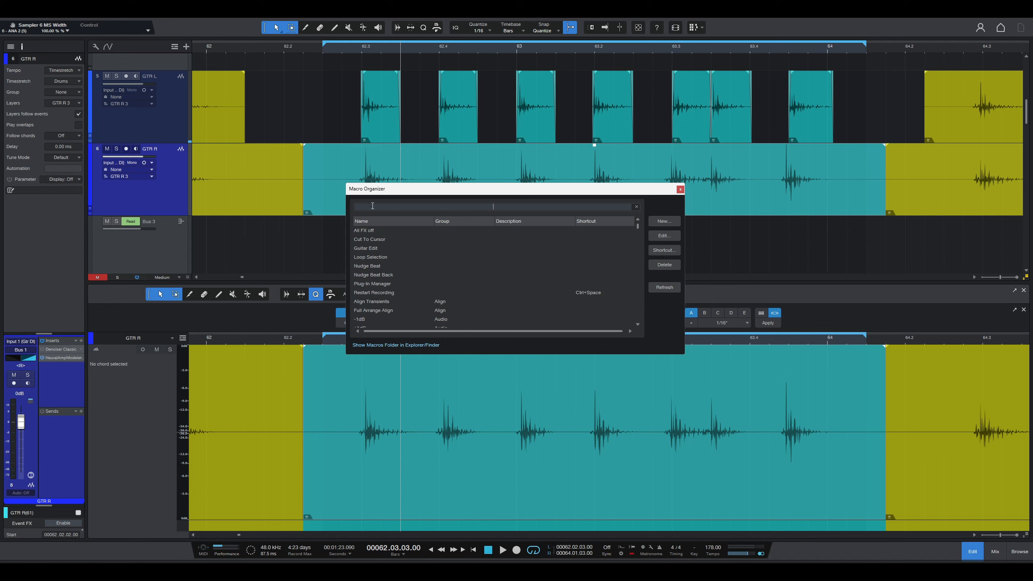
text(guitar)
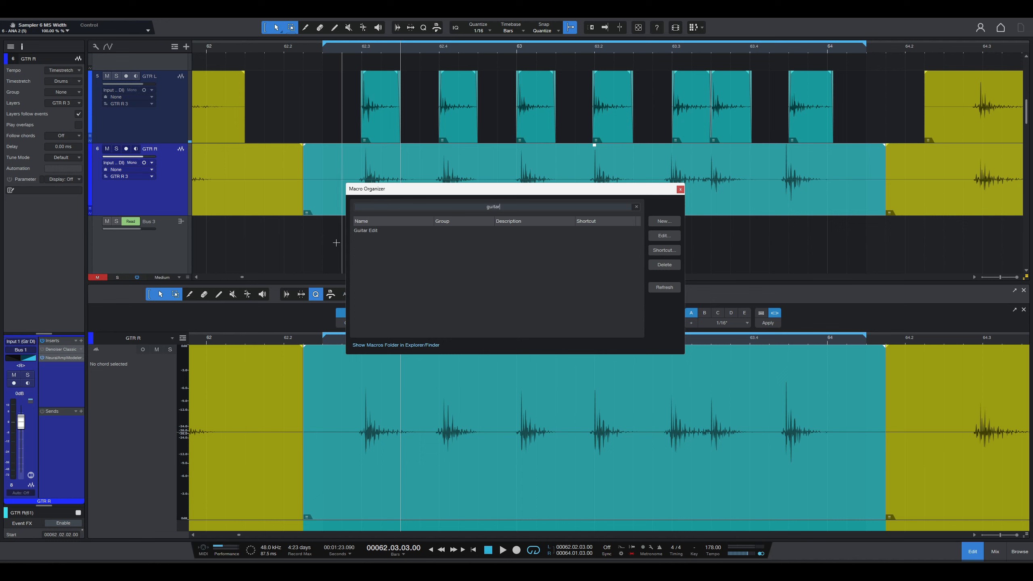
click(368, 229)
click(664, 251)
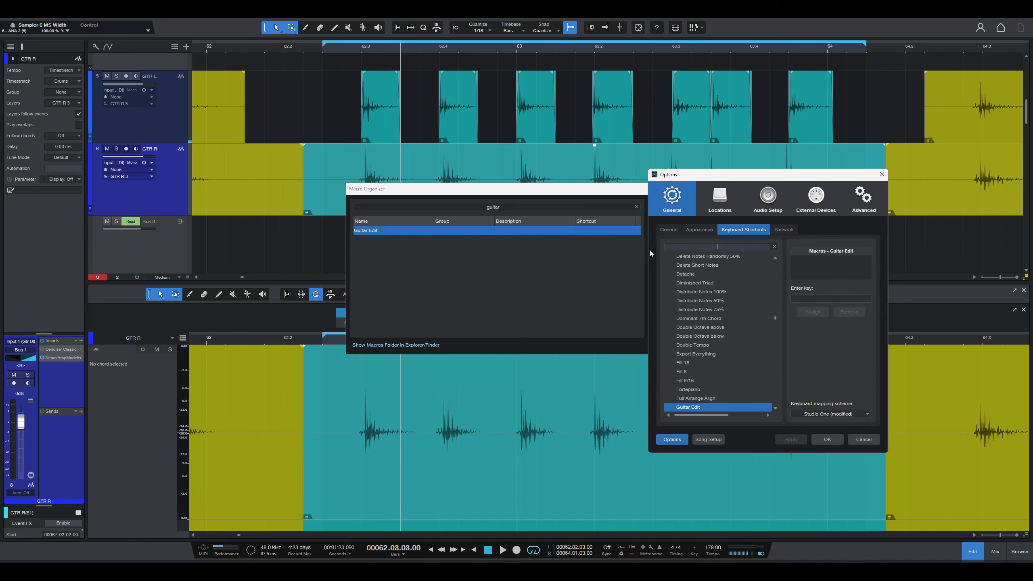
click(825, 299)
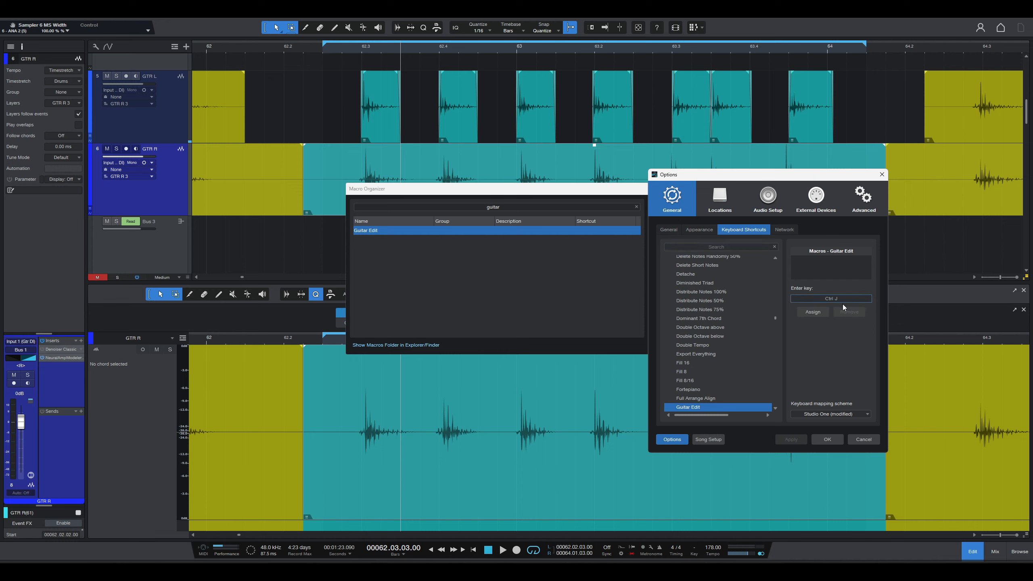
click(812, 312)
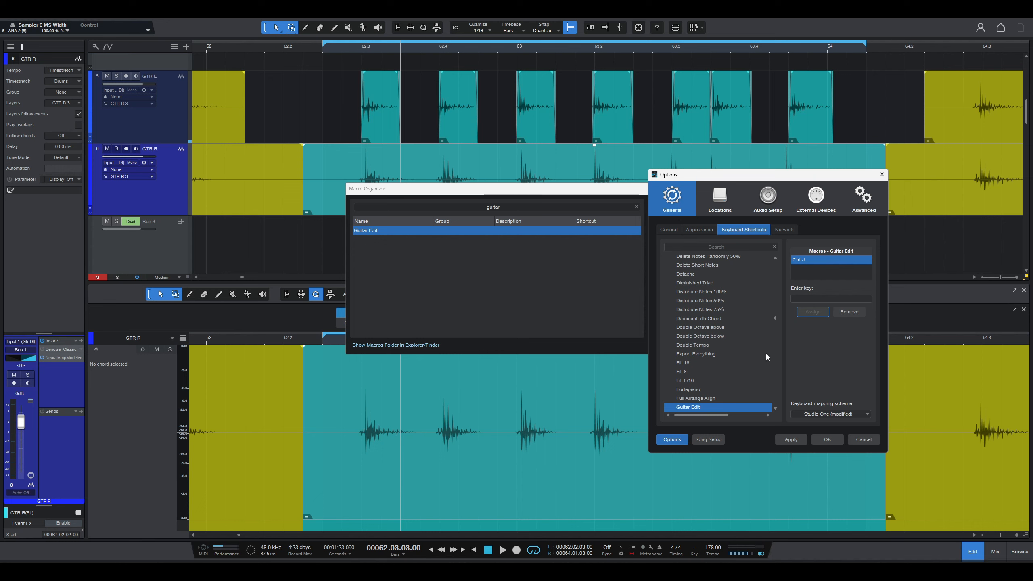
click(822, 443)
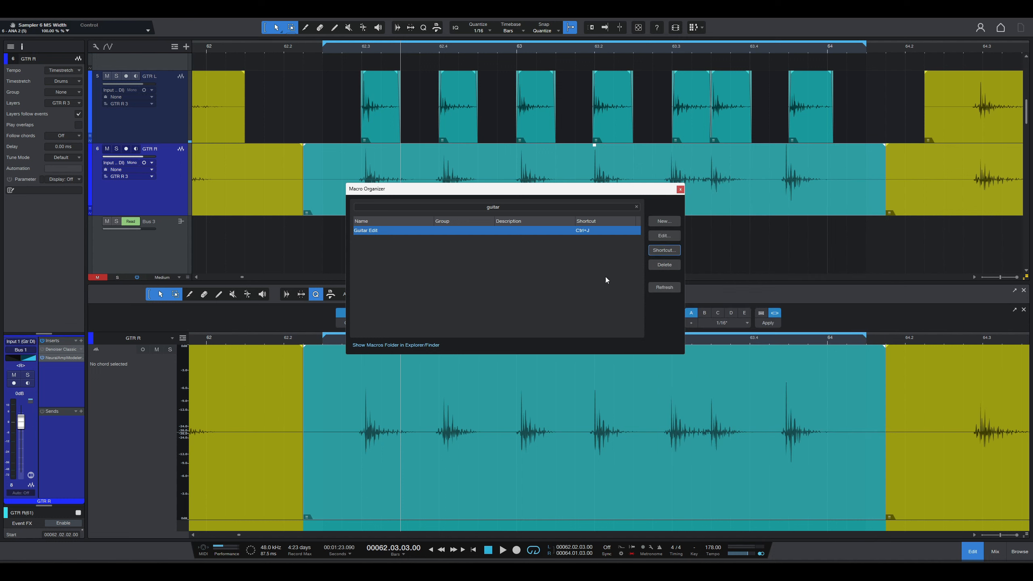
click(674, 195)
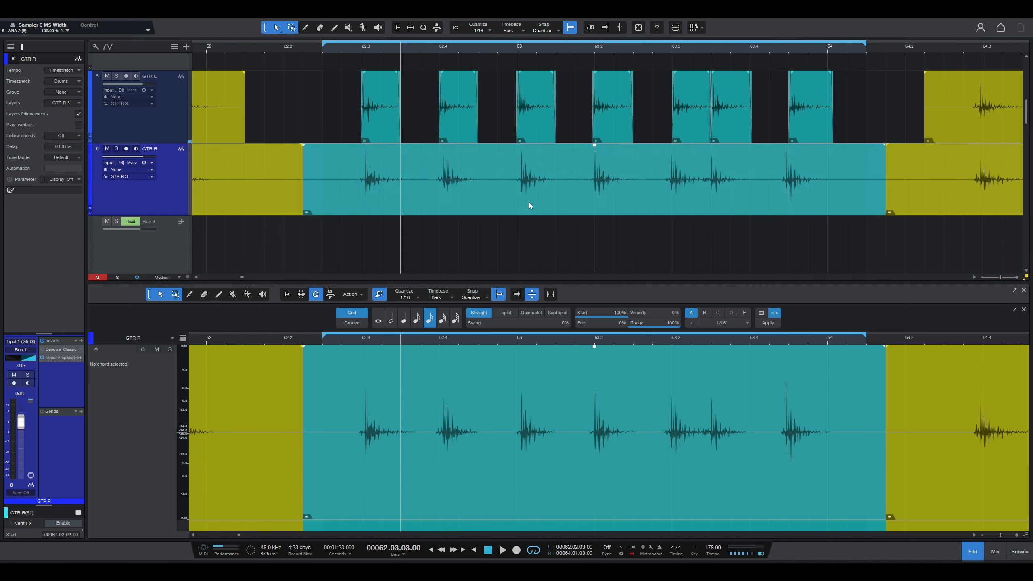
Cut the selected GTR R event into separate hits without silence, and extend all hits until the first ends with GTR L's first hit.
key(ctrl+shift+s)
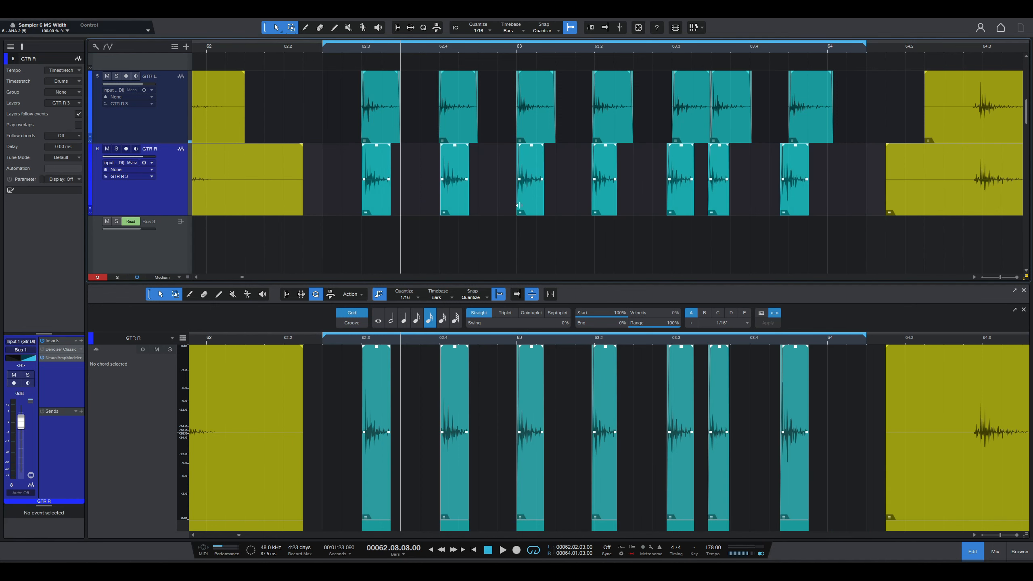
click(393, 154)
drag(393, 154, 400, 155)
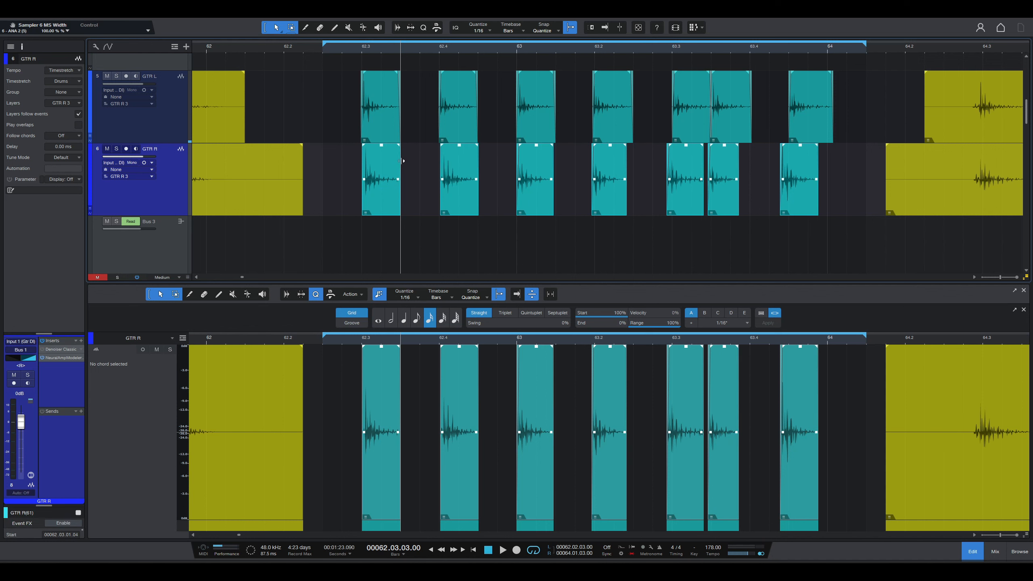
click(643, 182)
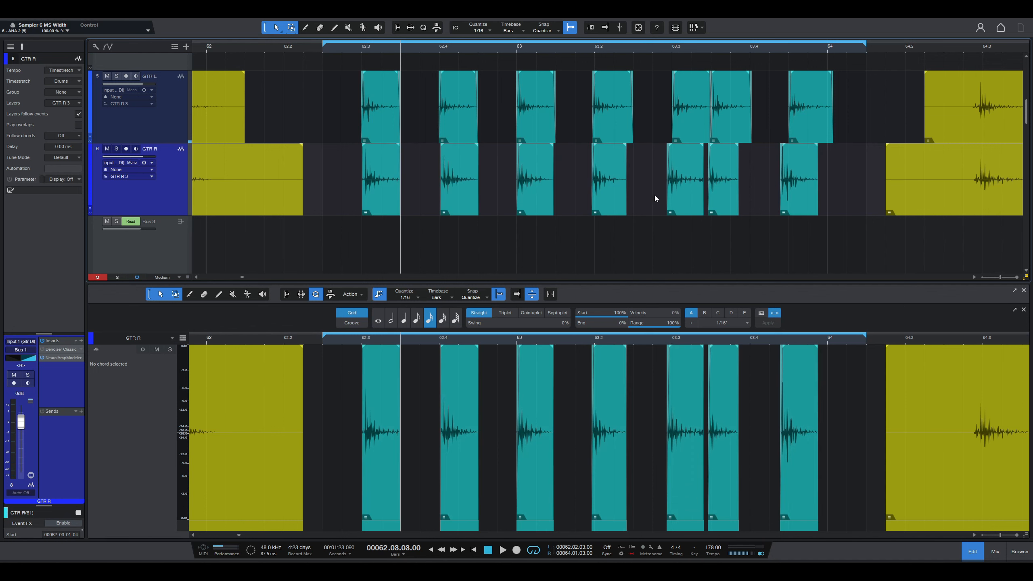
Align the two close GTR R hits near 63.3 with GTR L, close the gap between them, and move the last hit to 63.04.03.00.
drag(655, 195, 697, 207)
click(725, 193)
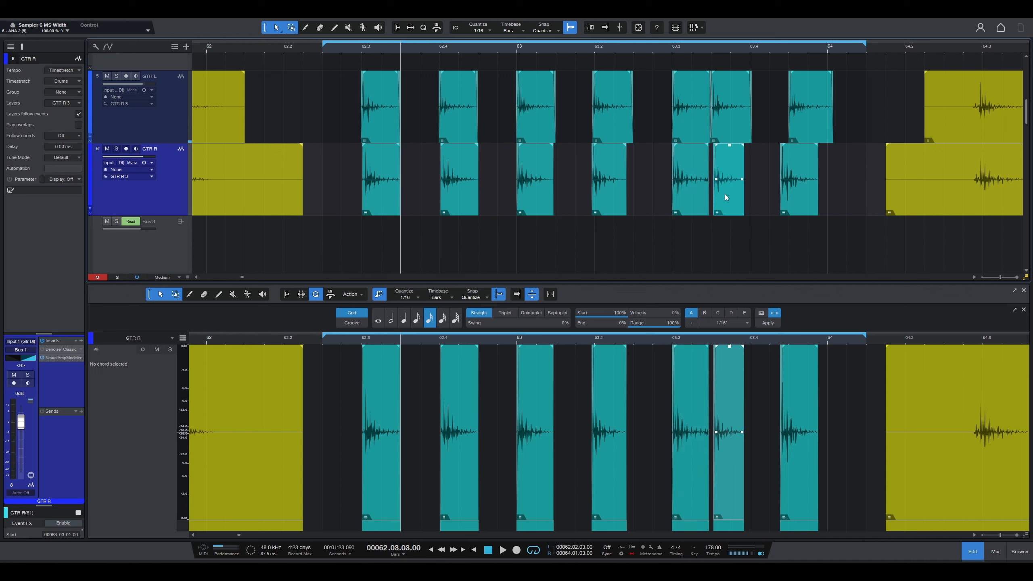
drag(714, 162, 712, 162)
key(x)
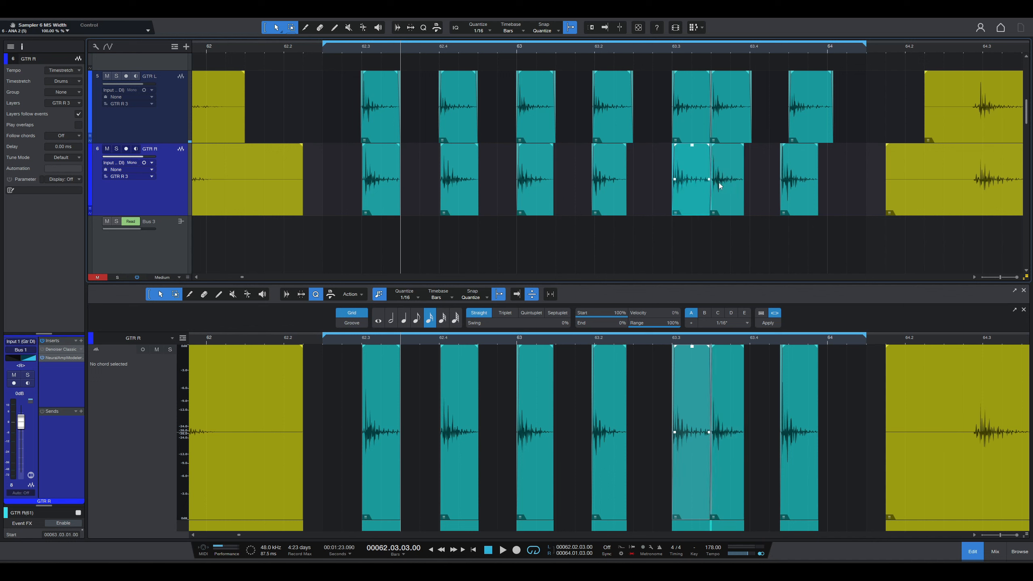
drag(798, 193, 801, 200)
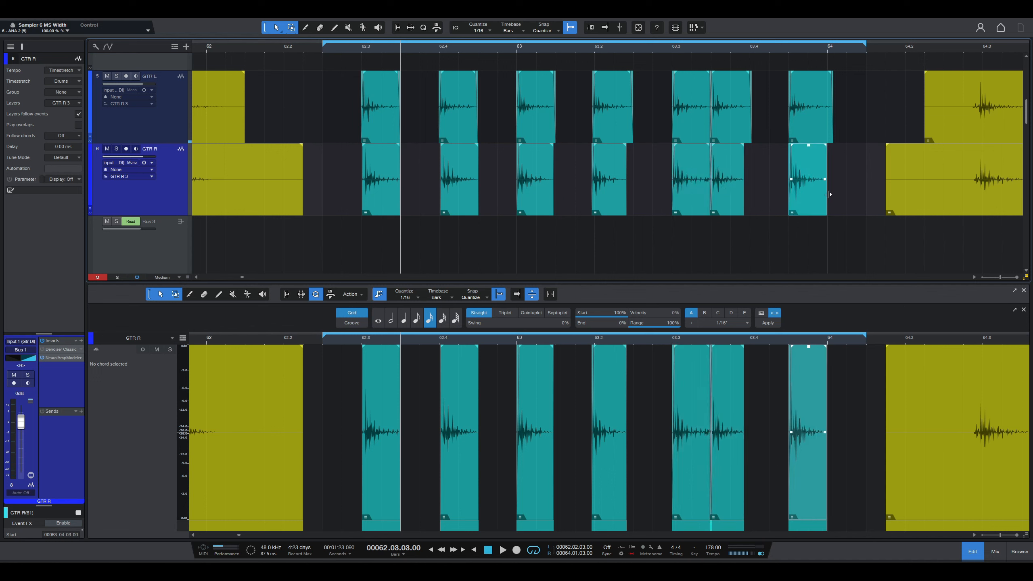
Trim the last GTR L hit to end with GTR R, and extend the GTR R hits at 63 and 63.2 to match GTR L.
drag(830, 130, 826, 131)
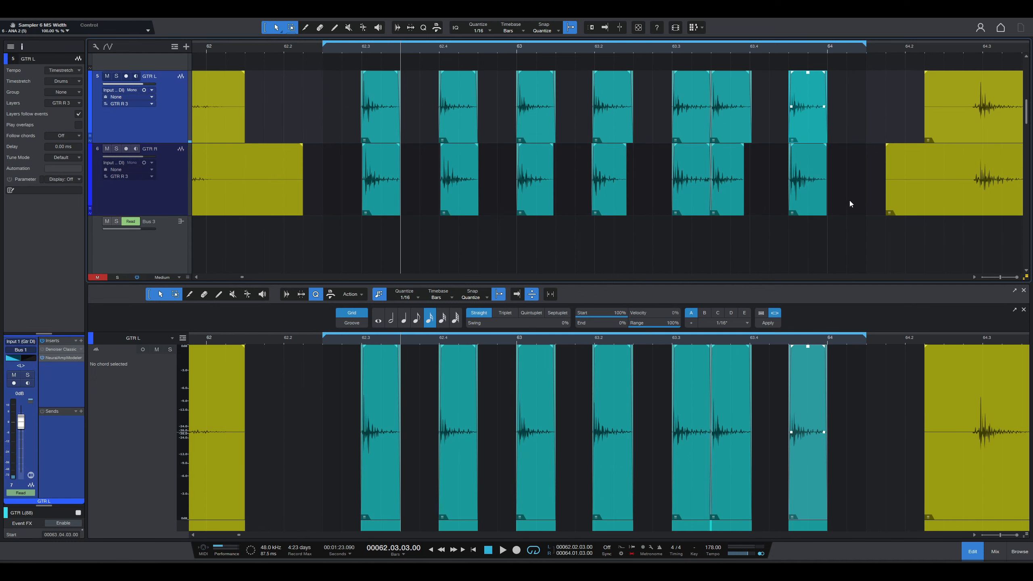
click(545, 158)
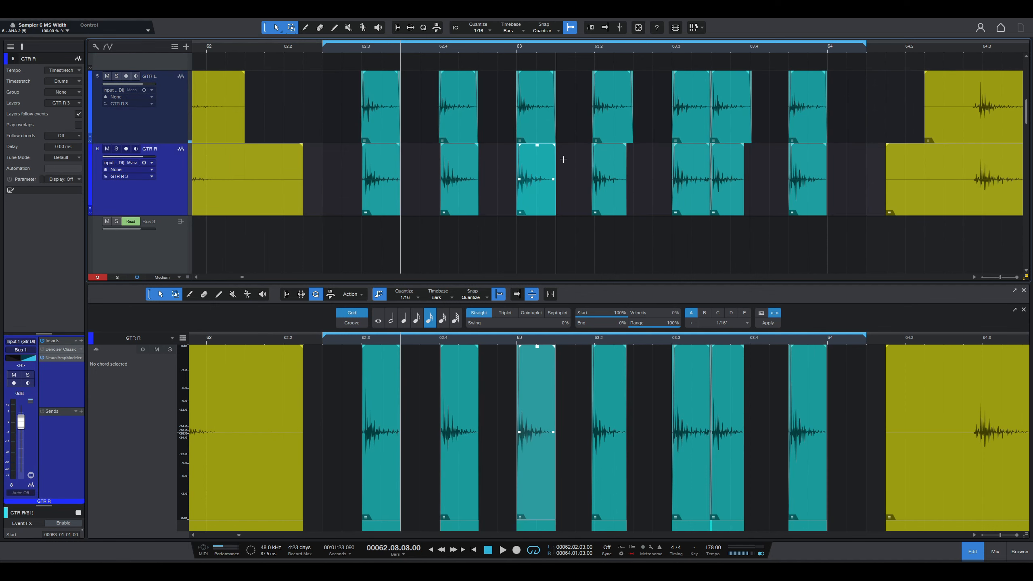
drag(627, 166, 633, 167)
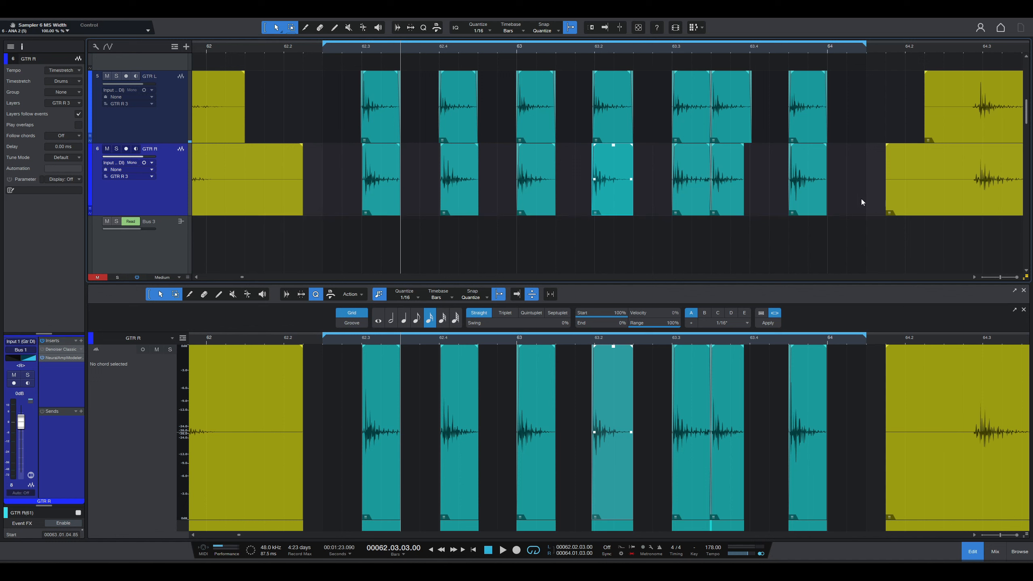
Select all the sliced GTR R hits and play back the edited section to check both guitars.
drag(850, 198, 323, 165)
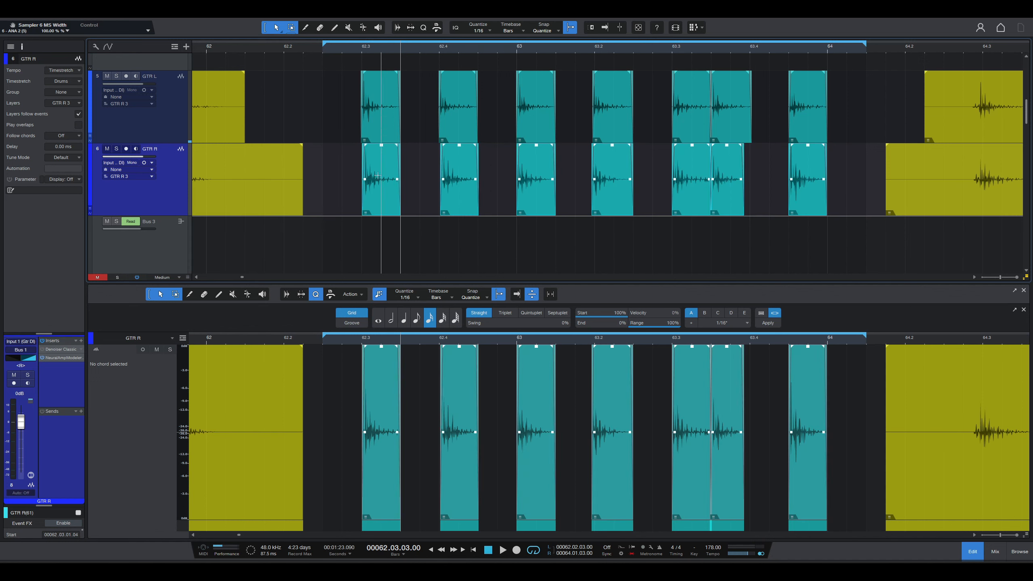
click(343, 49)
key(space)
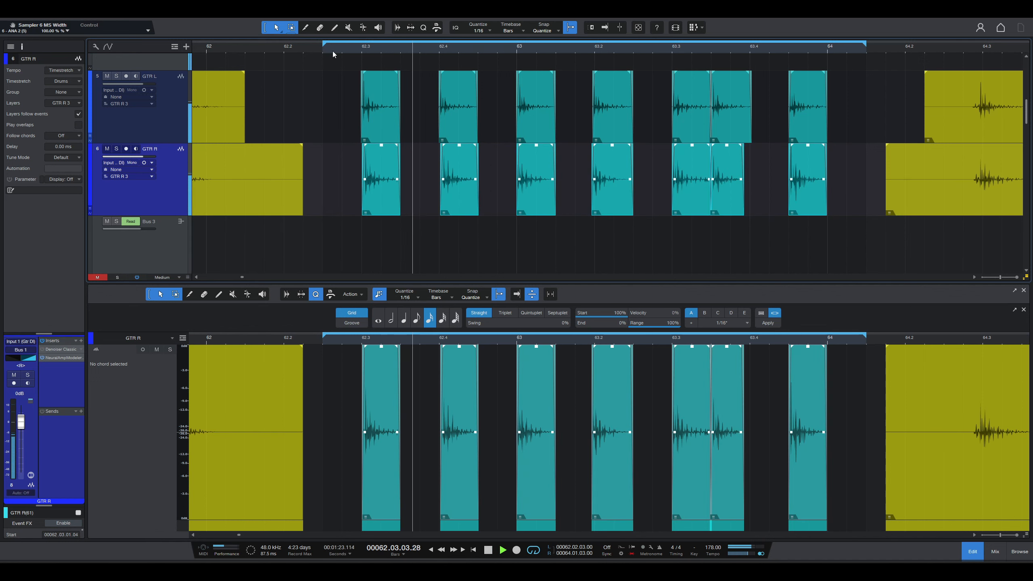
key(space)
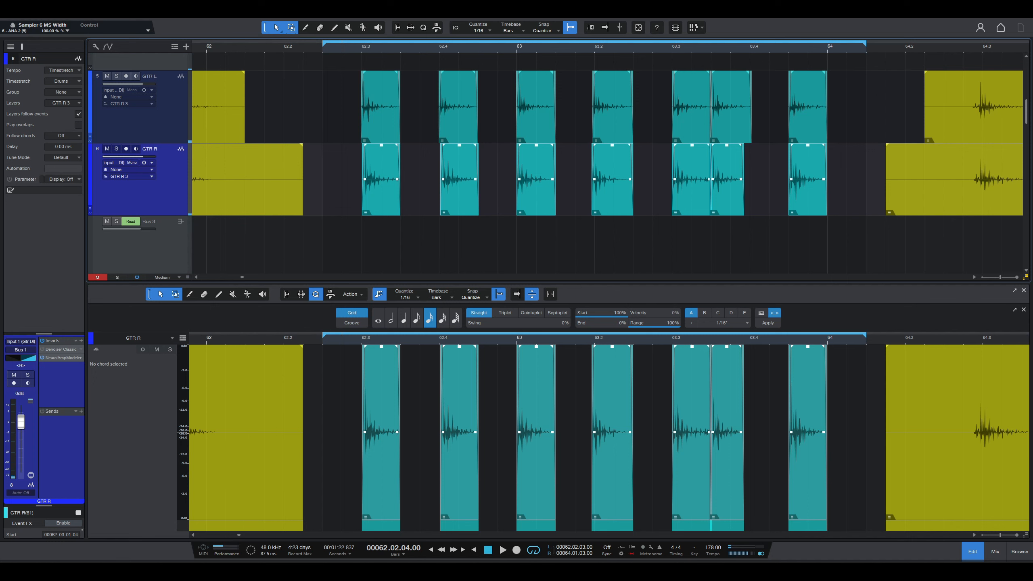
Trim the GTR L hit just before 63.4 to about 0.174 sec and extend the matching GTR R hit to the same end.
click(695, 114)
drag(751, 90, 748, 90)
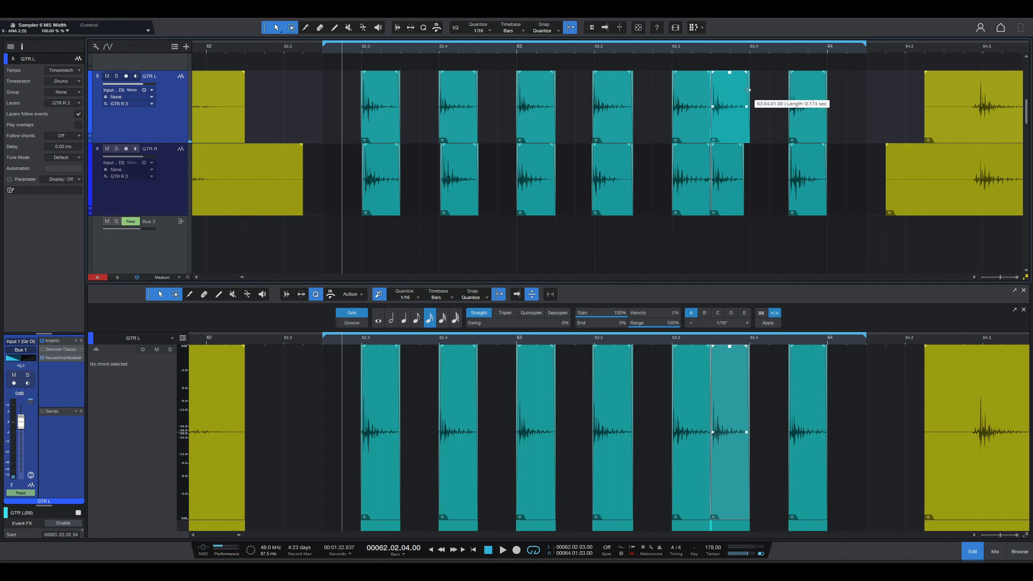
drag(744, 153, 749, 152)
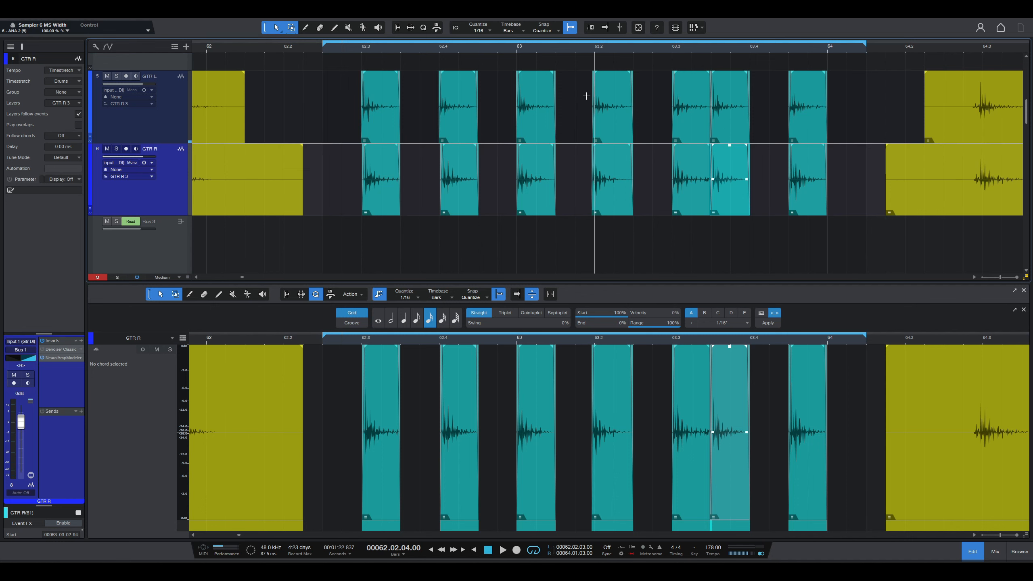
Move the GTR R and GTR L hits at 62.4 so that both start at 62.04.01.00.
scroll(260, 134, up, 1)
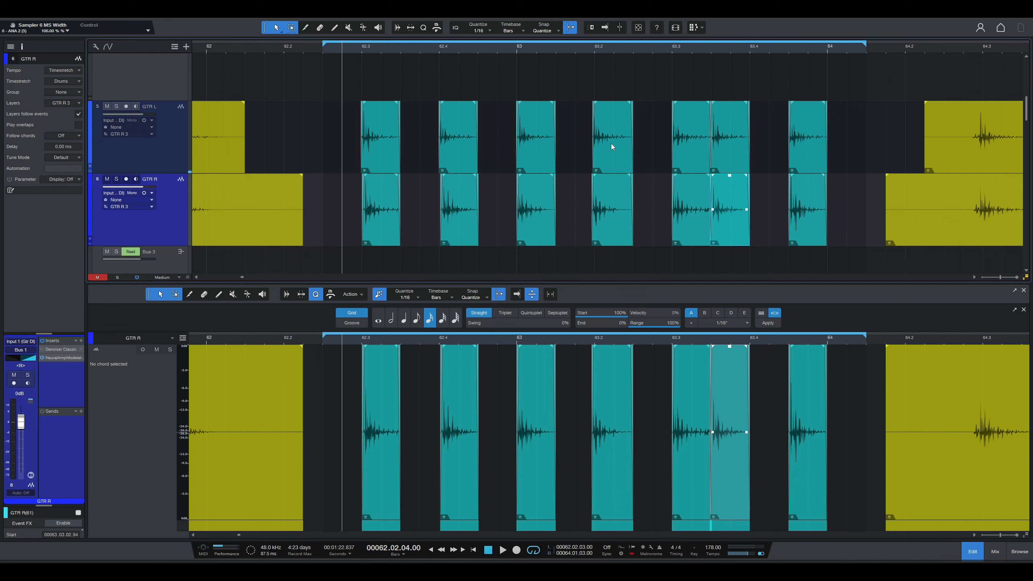
drag(487, 228, 417, 88)
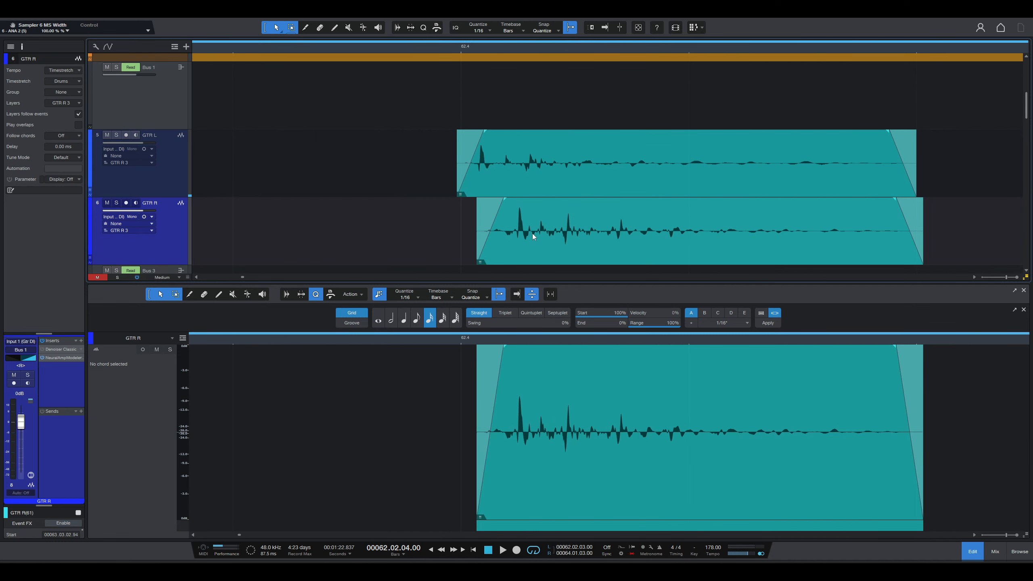
drag(533, 234, 516, 233)
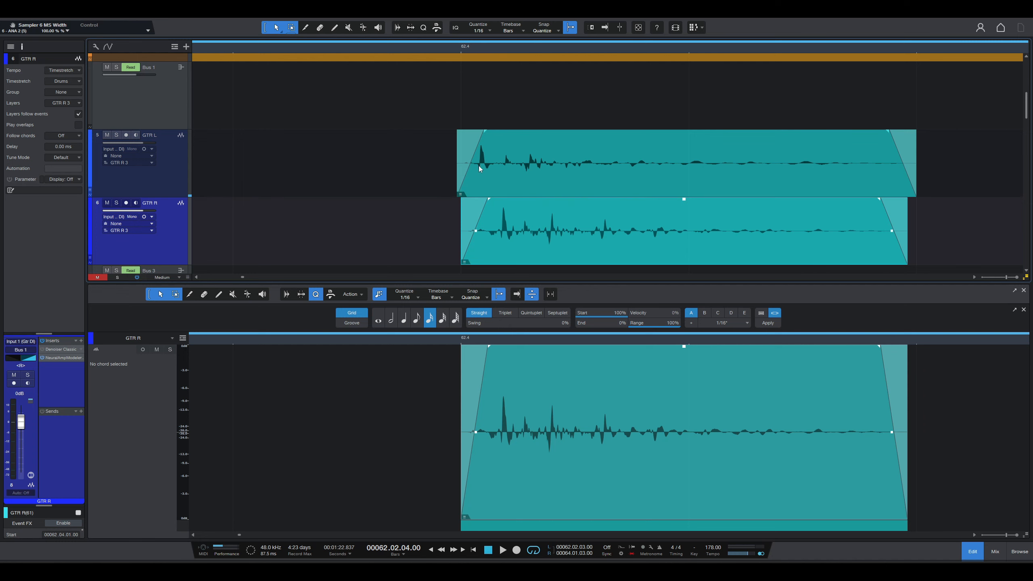
drag(481, 173, 487, 174)
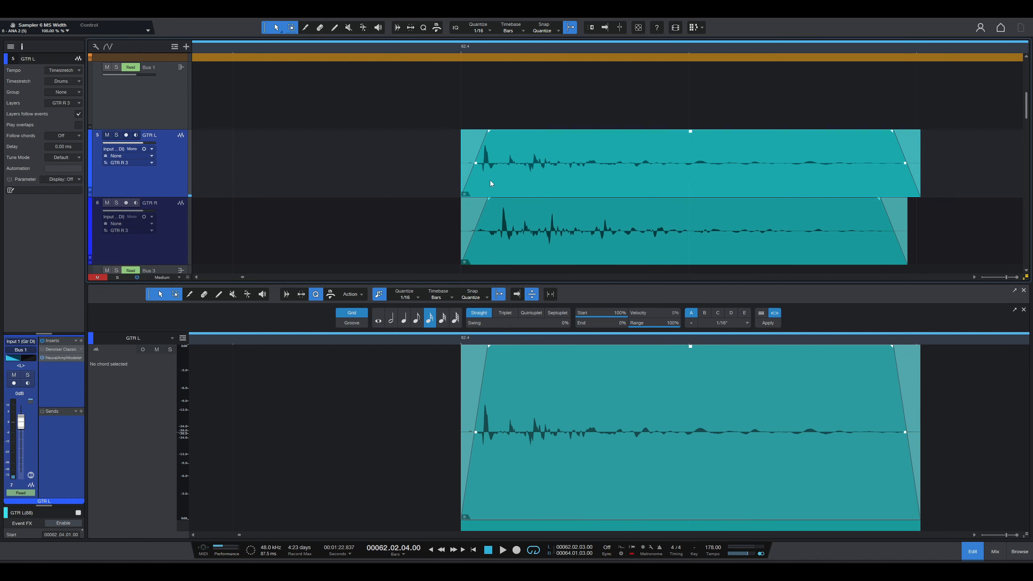
Slip the audio inside the GTR R hit at 62.4 slightly earlier, and resize both tracks' hits to the same end point.
click(513, 238)
drag(907, 220, 912, 219)
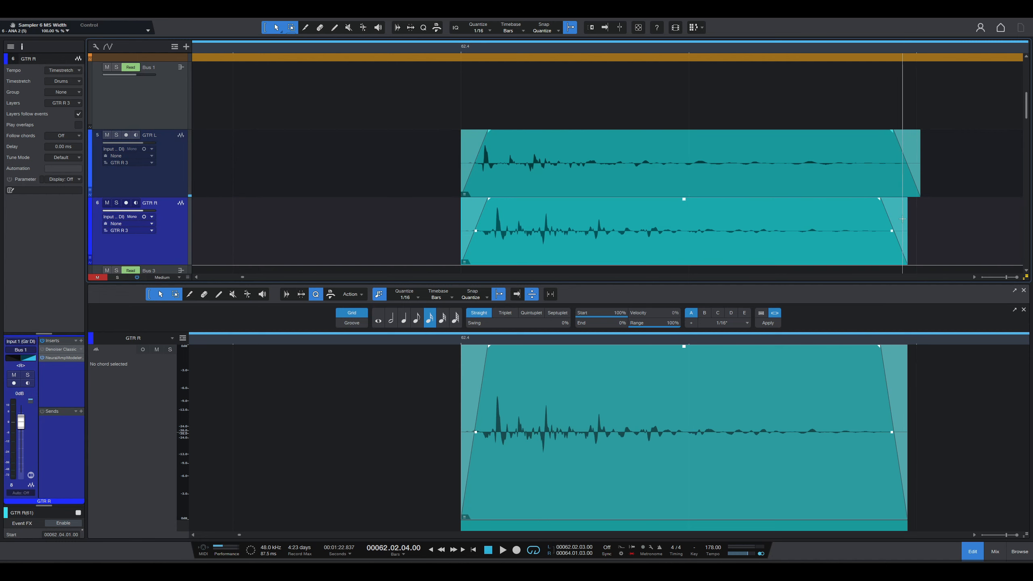
drag(919, 158, 913, 156)
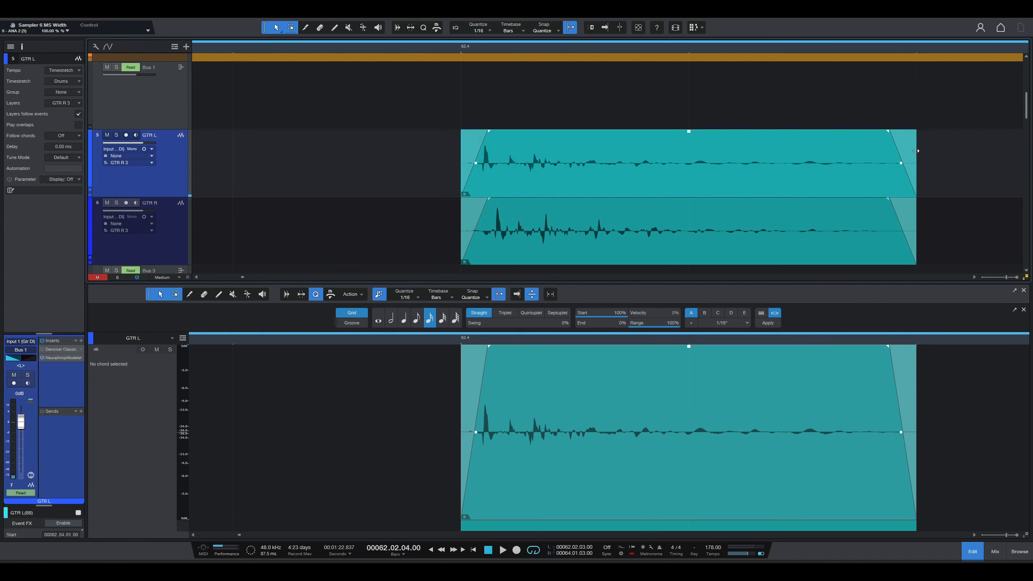
key(w)
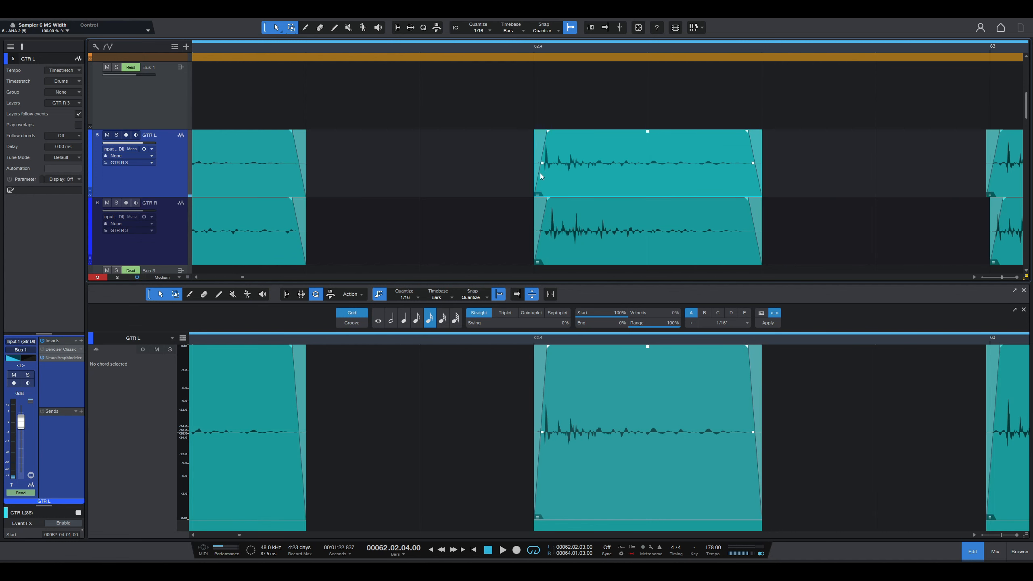
key(w)
key(w)
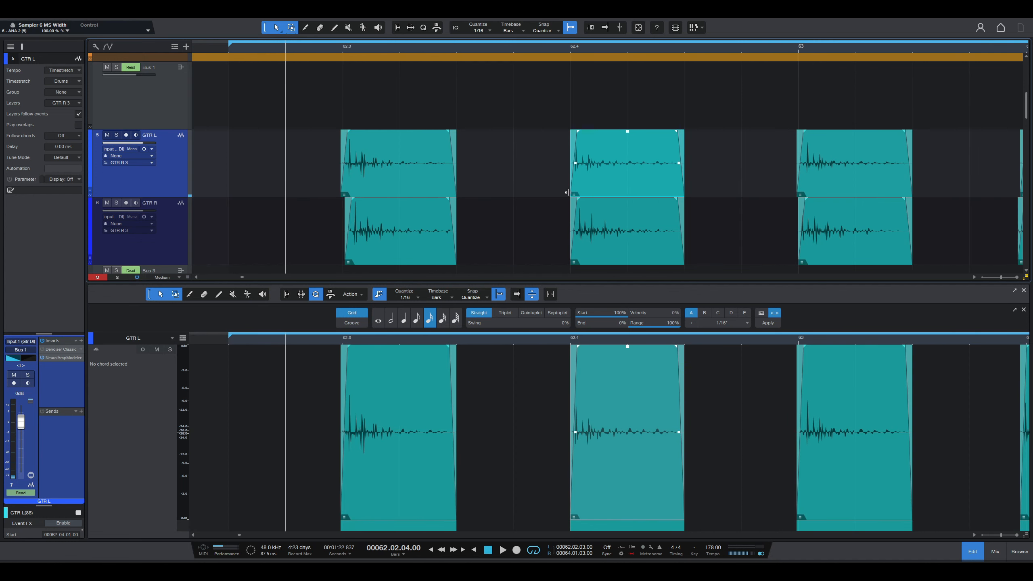
Compare the GTR L and GTR R hits at 62.3, and play back the aligned hits from just before 62.3.
key(e)
click(376, 253)
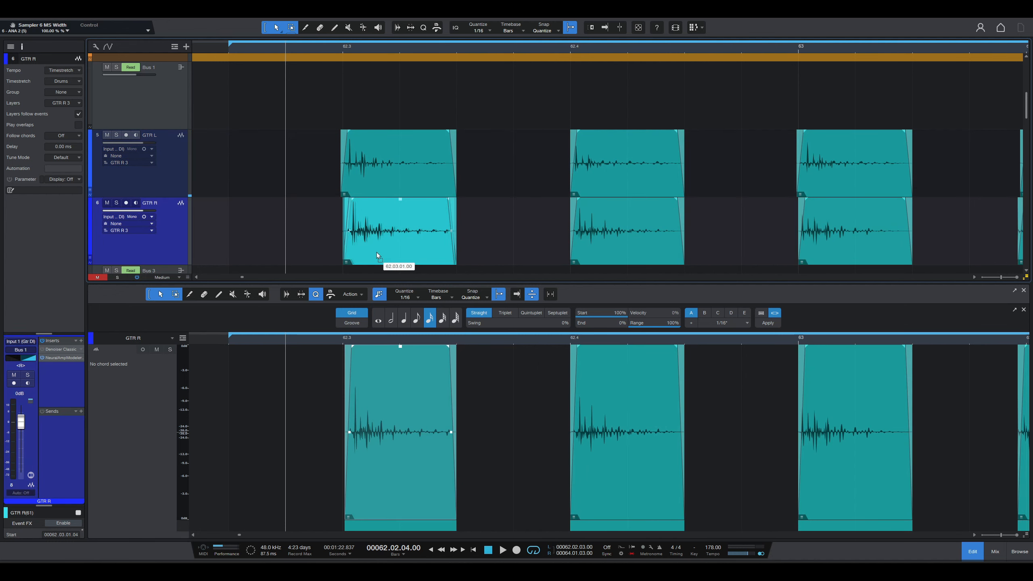
click(372, 170)
key(w)
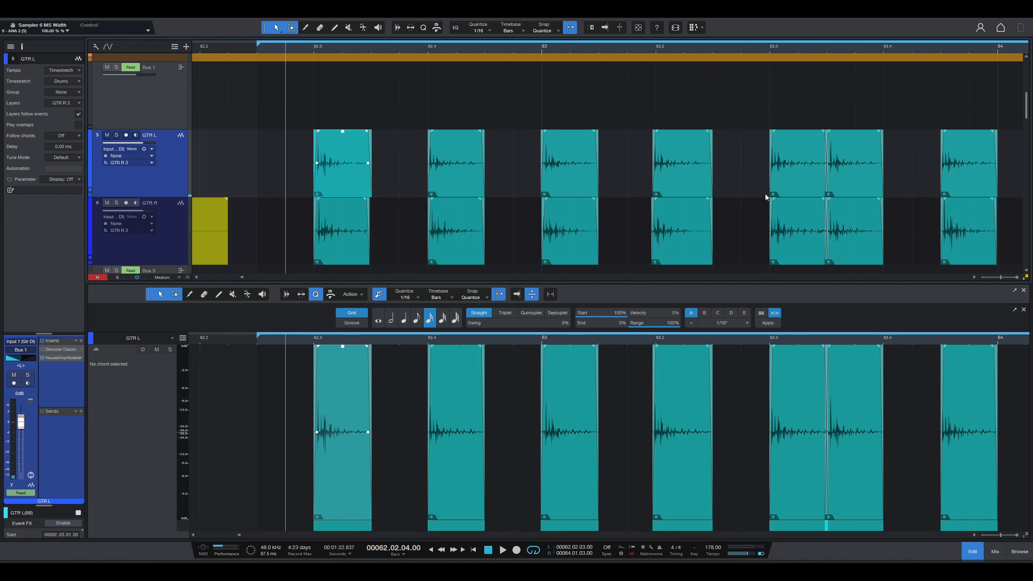
key(w)
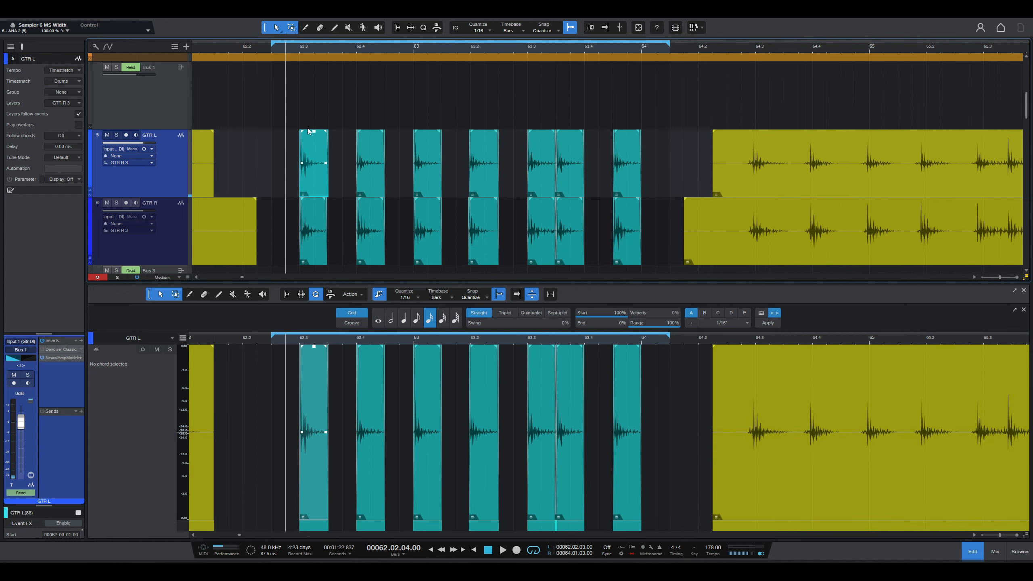
scroll(351, 157, down, 1)
click(260, 50)
key(space)
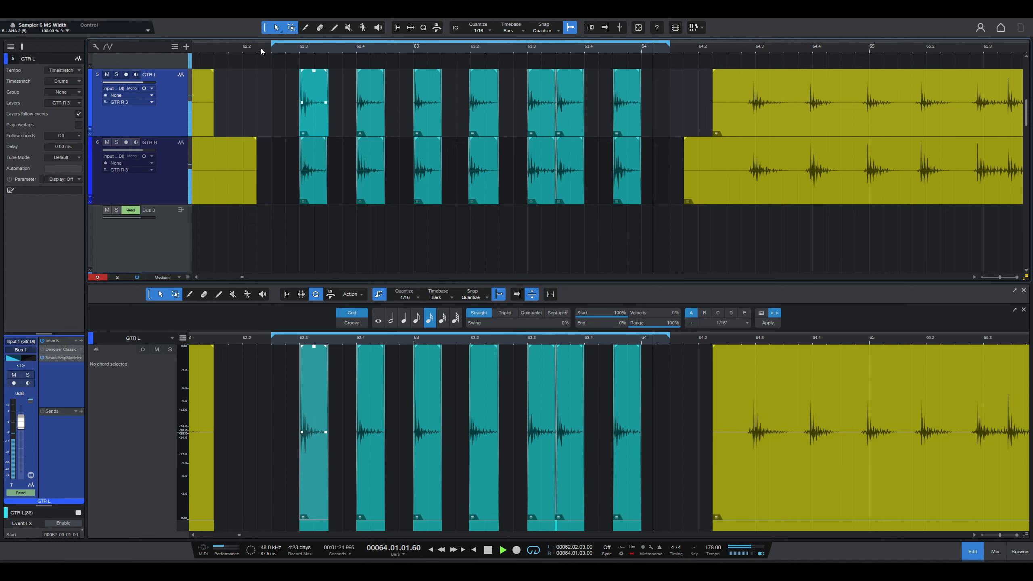
key(space)
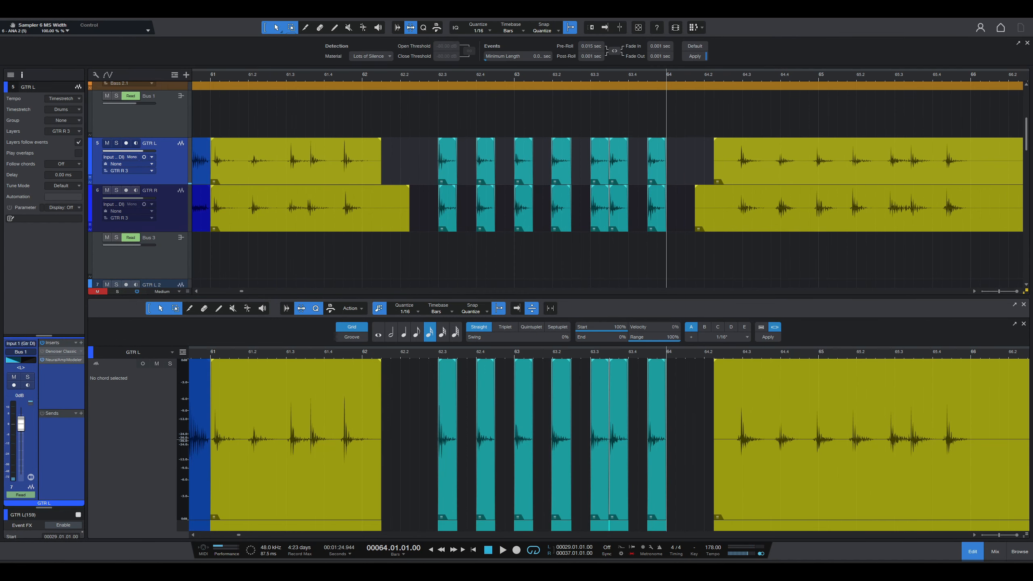
Remove the Strip Silence command from the Guitar Edit macro and save the macro.
click(158, 18)
click(164, 82)
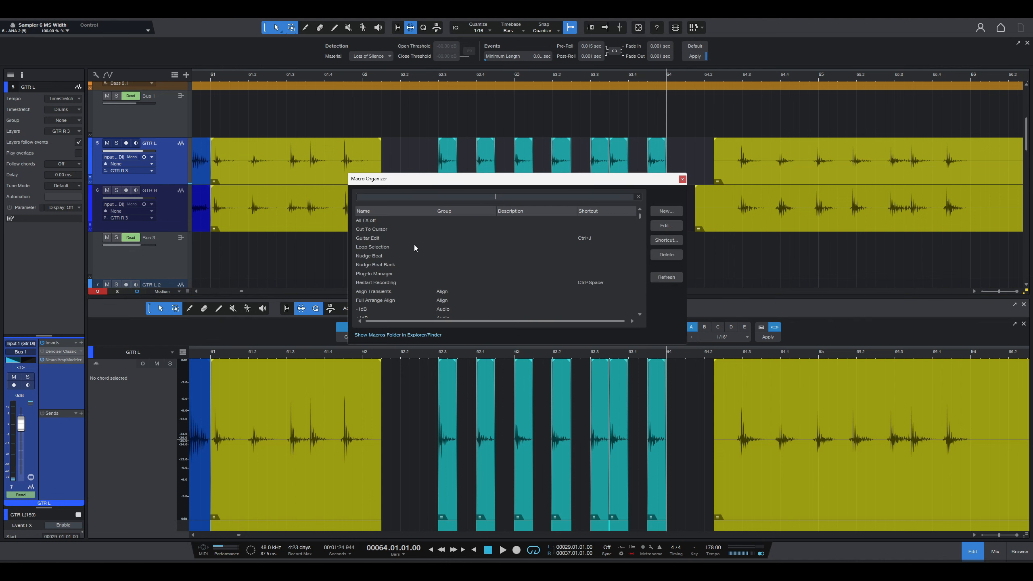
click(508, 236)
click(671, 227)
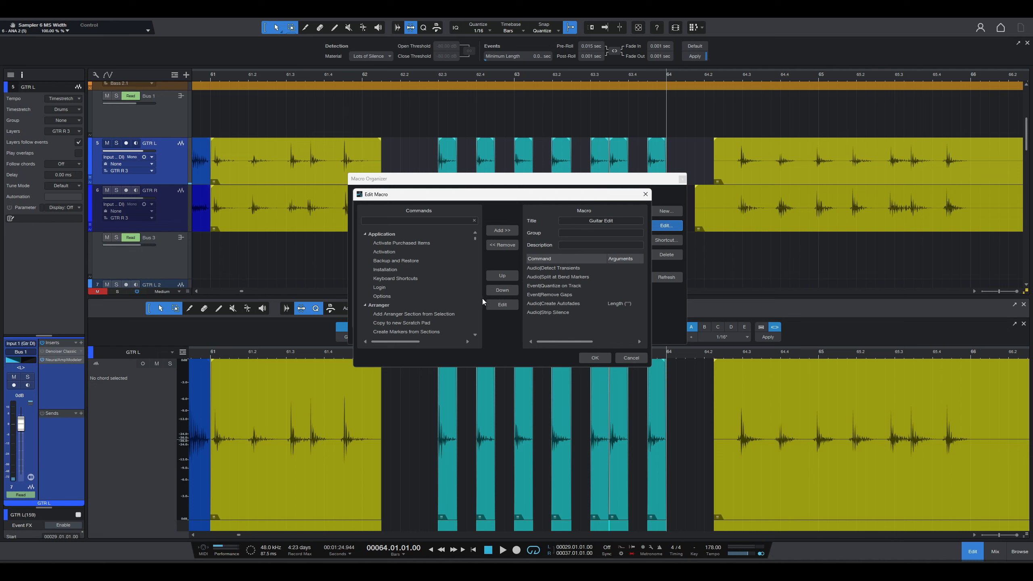
click(548, 312)
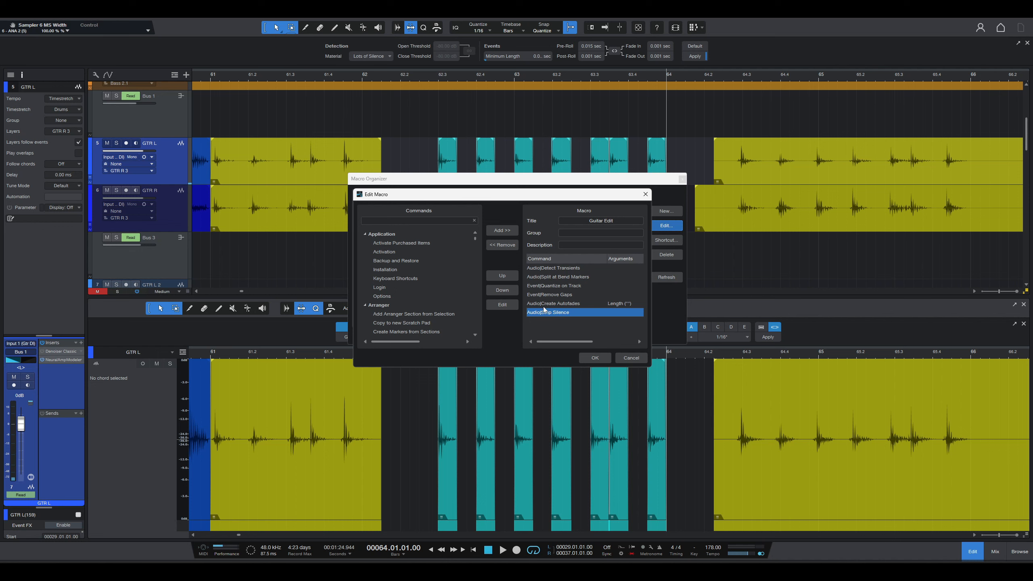
click(503, 245)
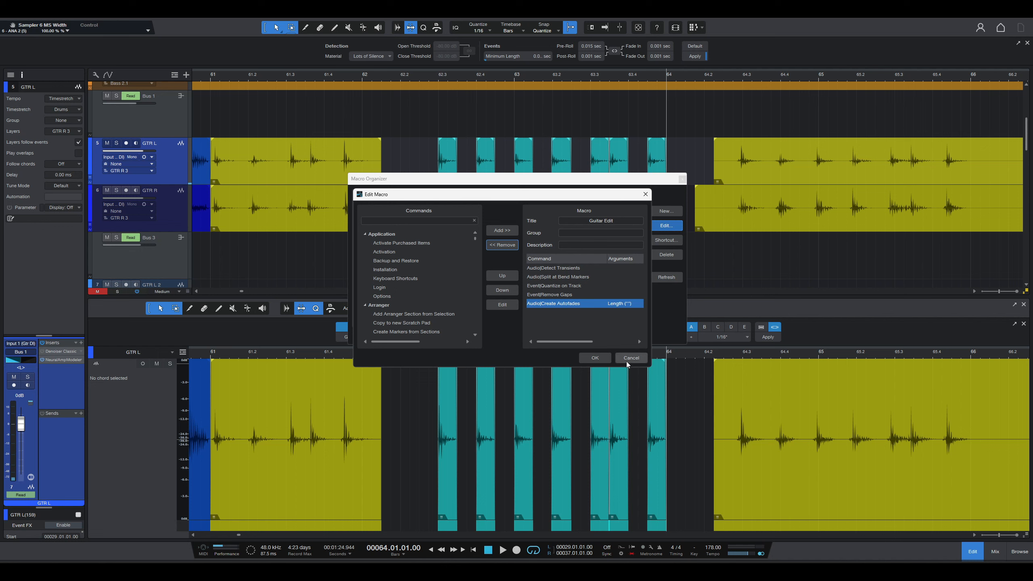
click(595, 357)
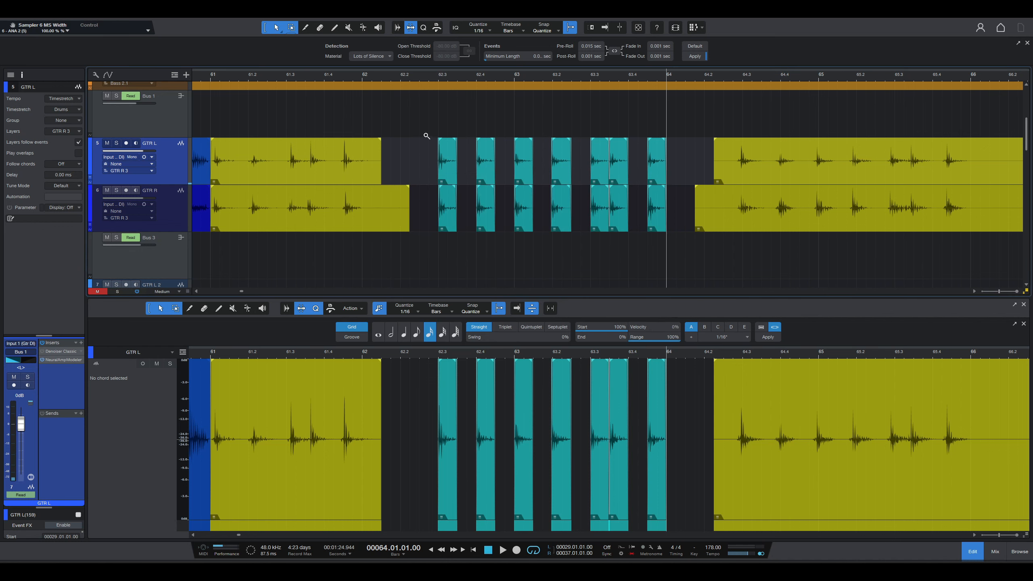
Examine the fades on the hits from 62.3 and the crossfade between the adjoining hits after 63.3 on both guitar tracks.
drag(424, 134, 521, 254)
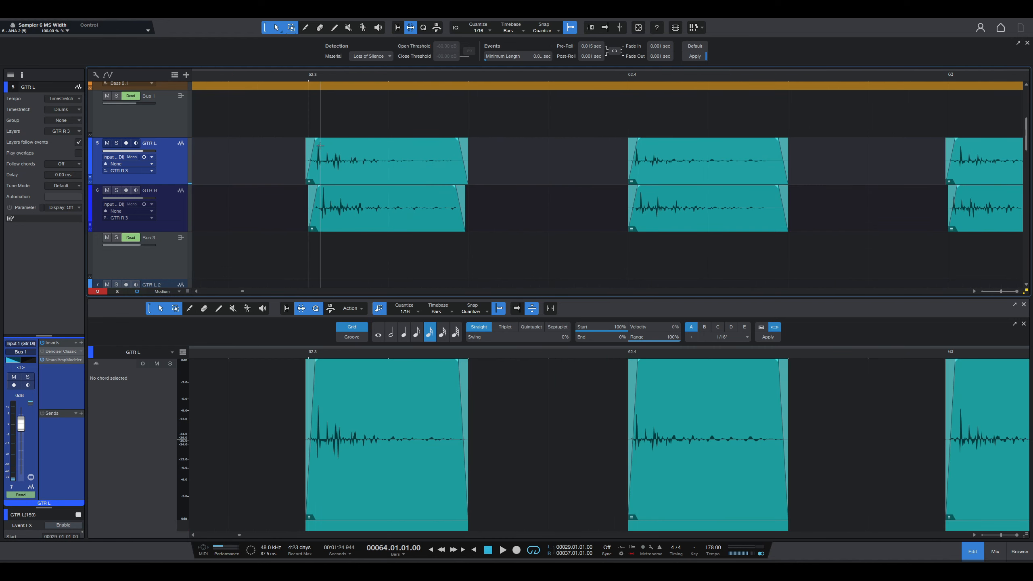
click(526, 173)
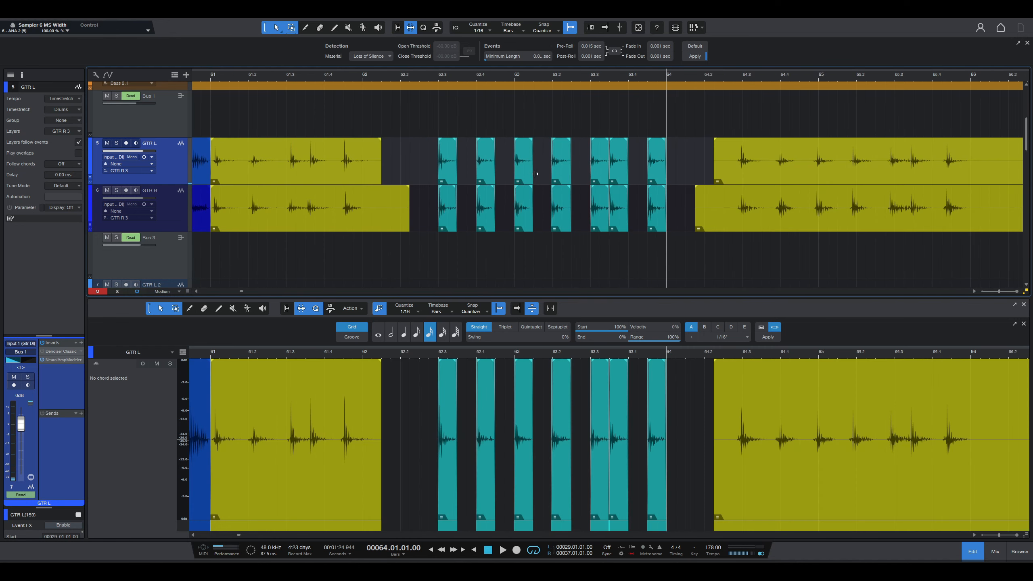
drag(589, 159, 627, 240)
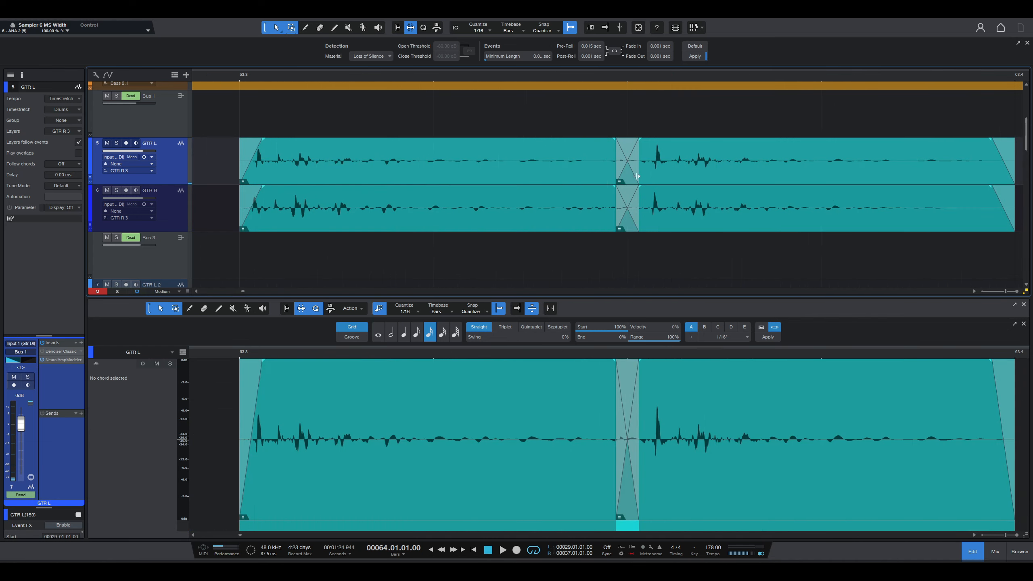
click(621, 155)
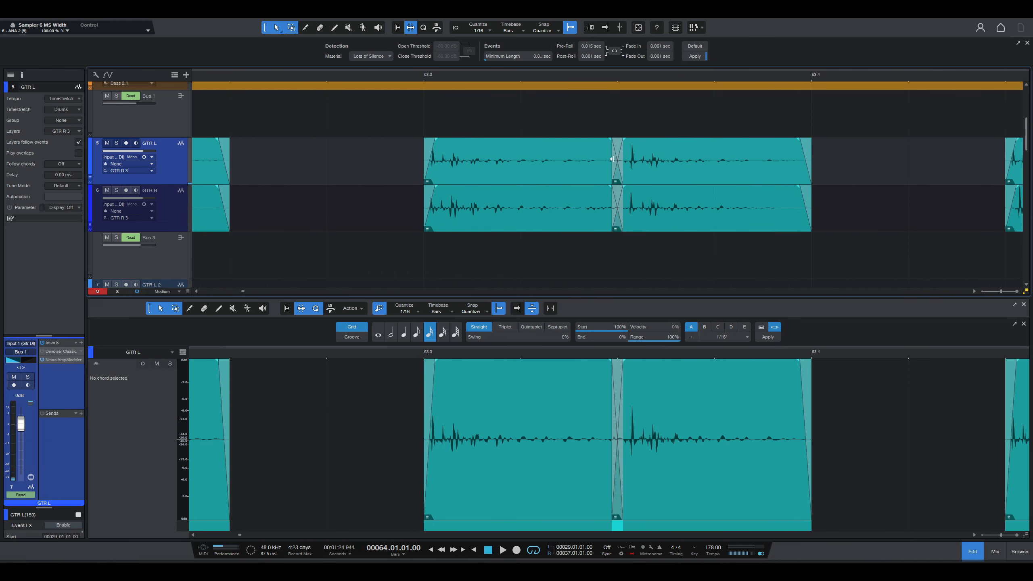
click(547, 162)
click(565, 164)
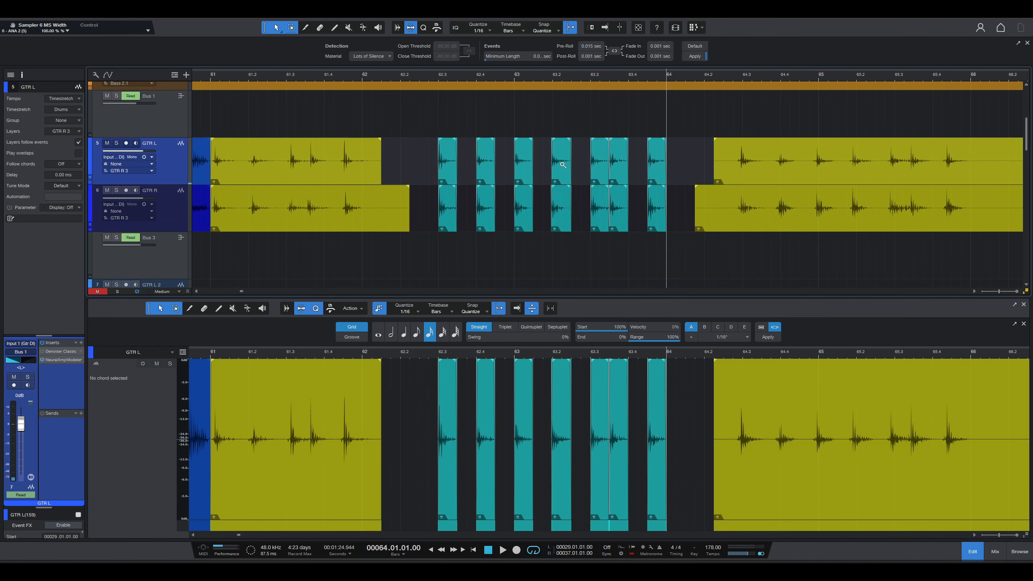
Place the playhead at the start of bar 29, where the unedited GTR L and GTR R section begins.
click(146, 9)
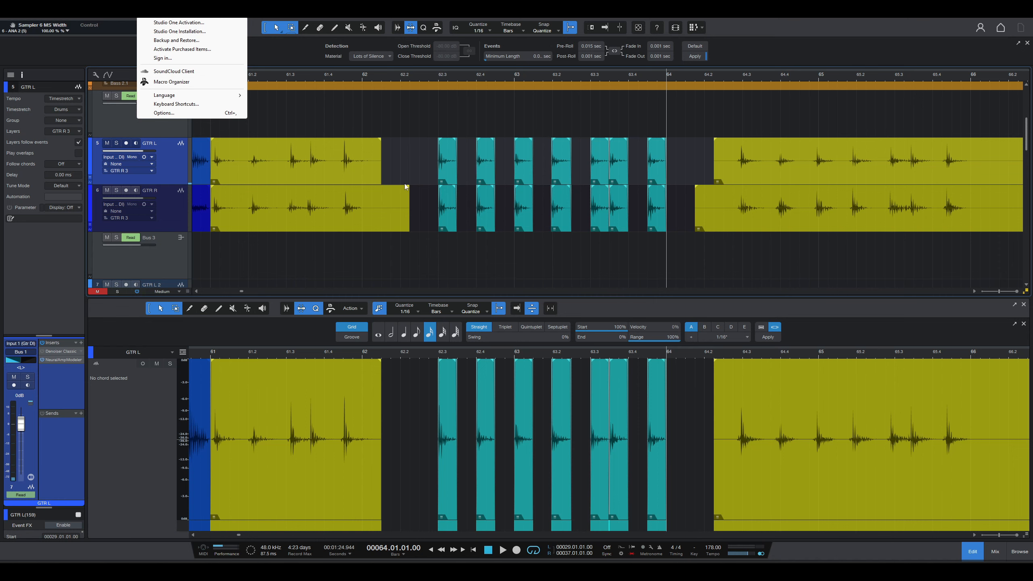
click(410, 196)
scroll(541, 196, left, 2)
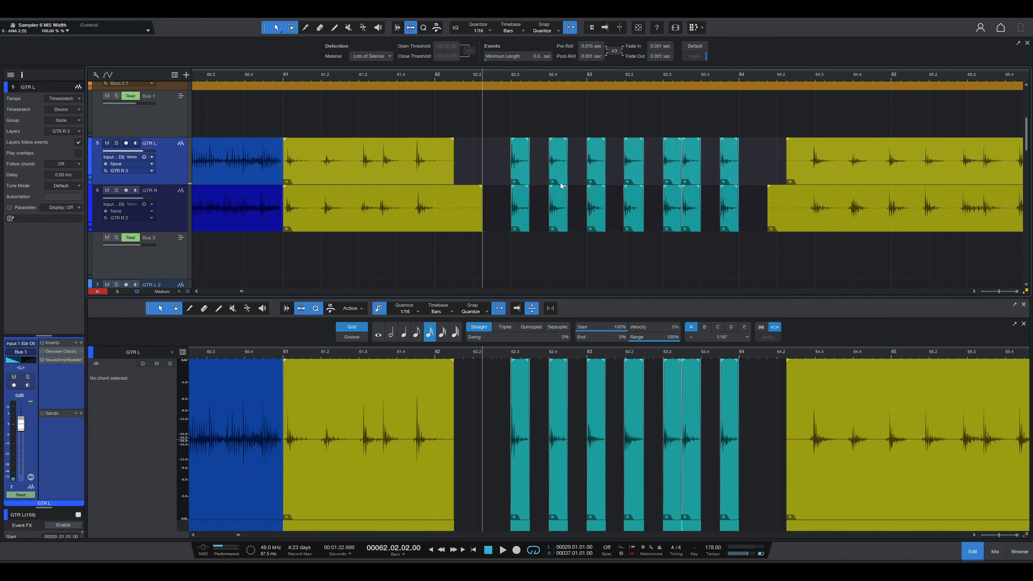
scroll(560, 183, right, 1)
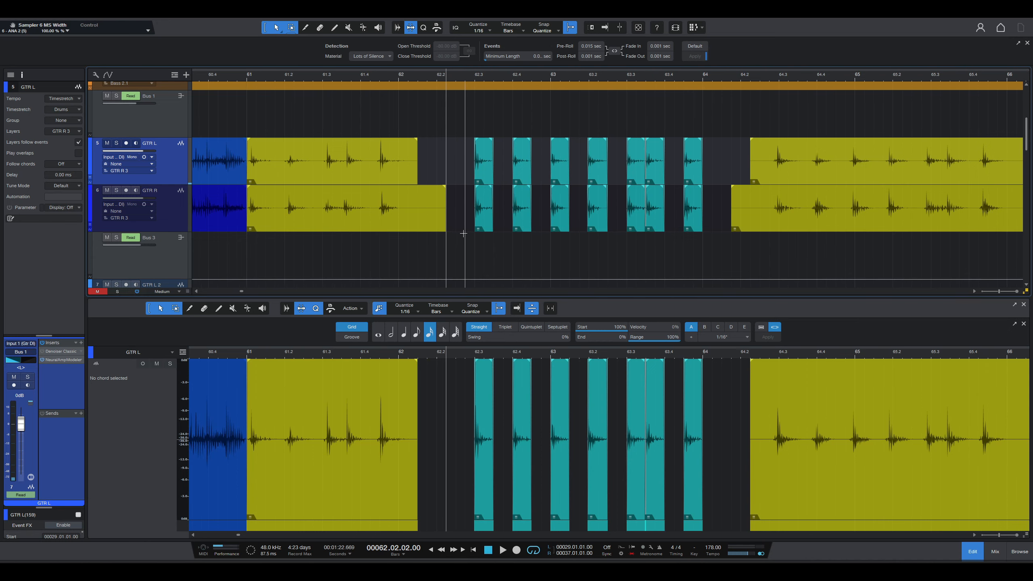
key(w)
key(w)
key(w)
scroll(385, 202, left, 6)
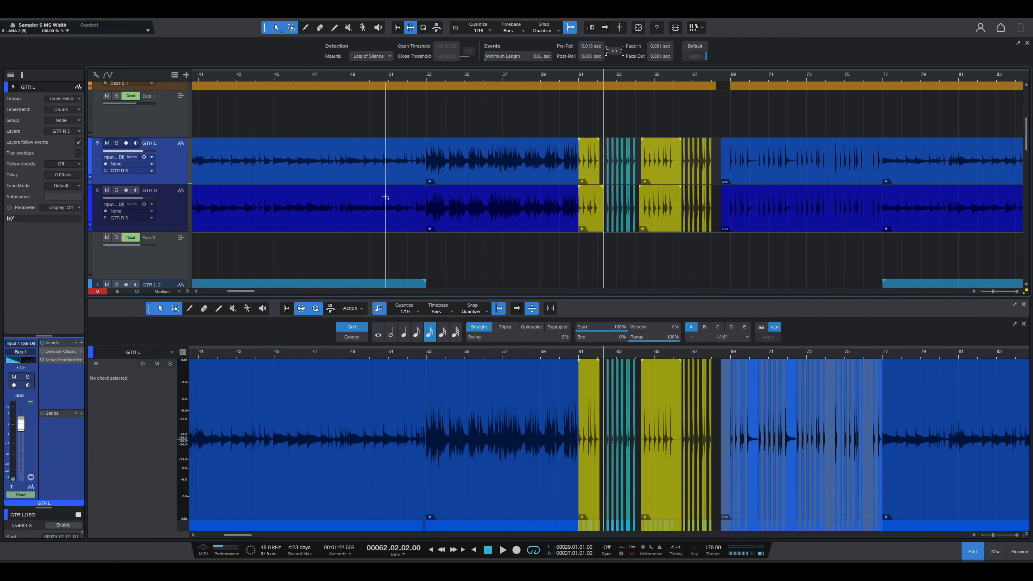
scroll(293, 142, left, 5)
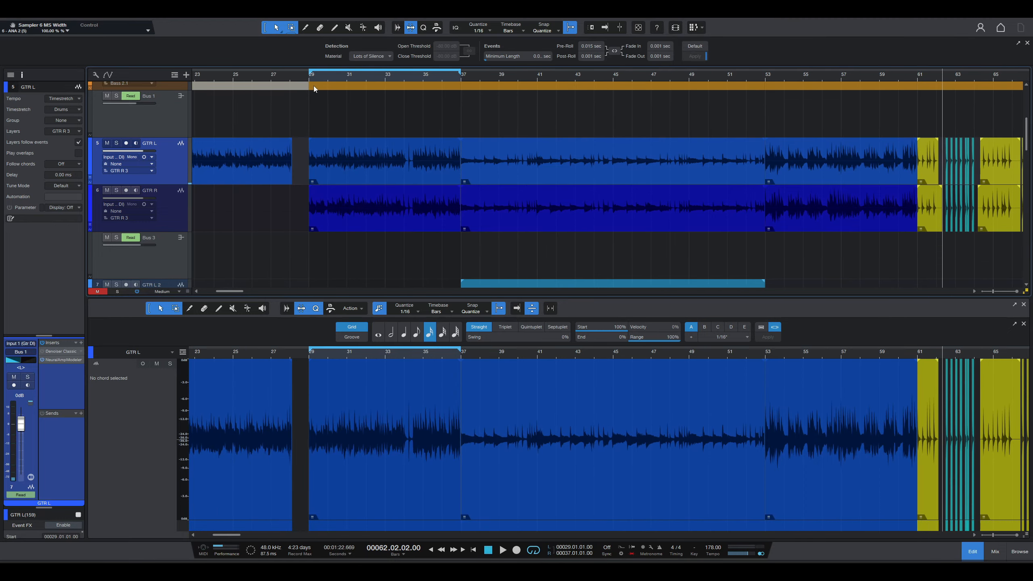
click(308, 80)
key(e)
key(e)
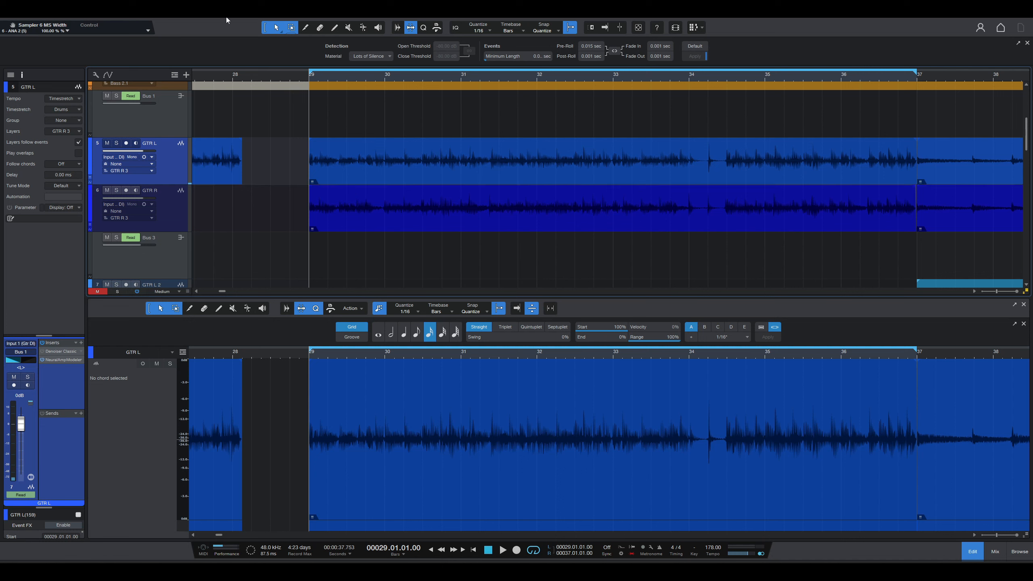
Add the Create Crossfades command after Create Autofades in the Guitar Edit macro, save it and close the Macro Organizer.
click(153, 9)
click(166, 82)
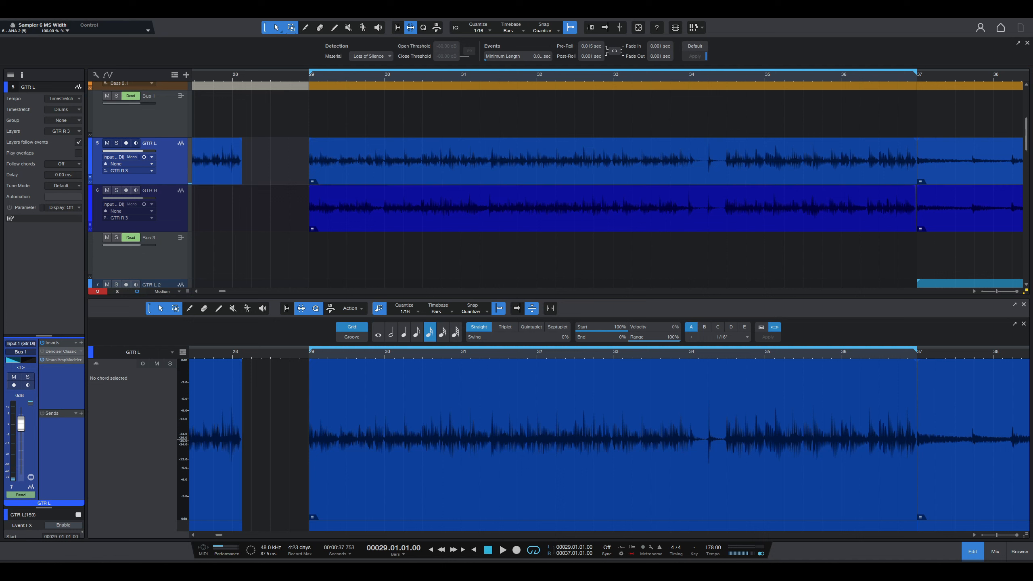
click(436, 197)
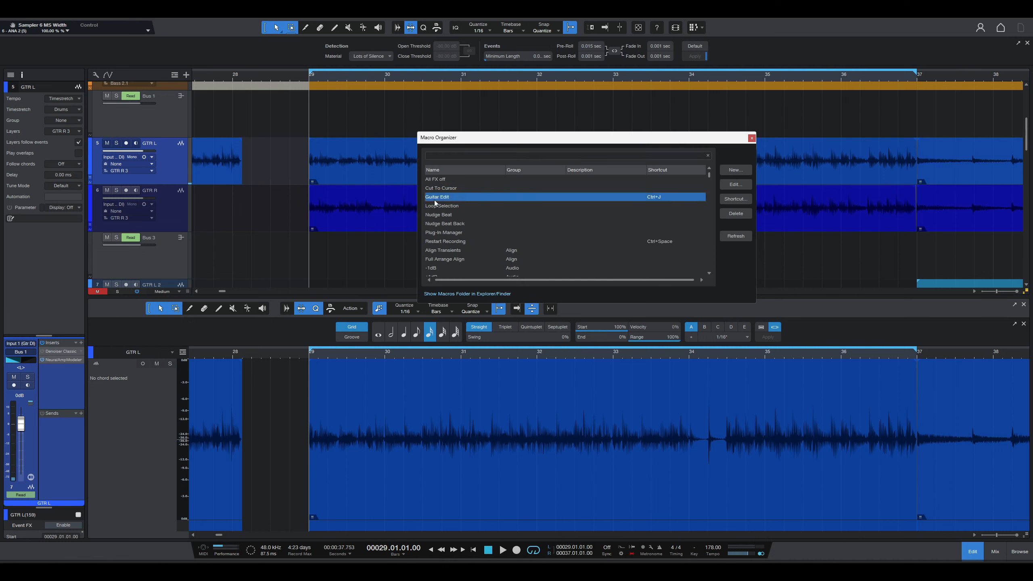
click(734, 184)
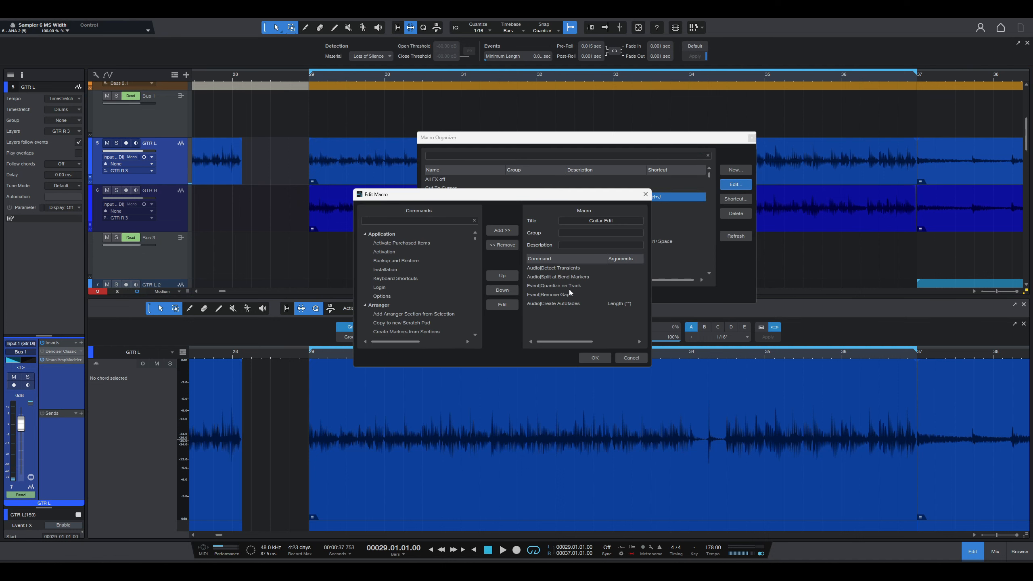
click(554, 308)
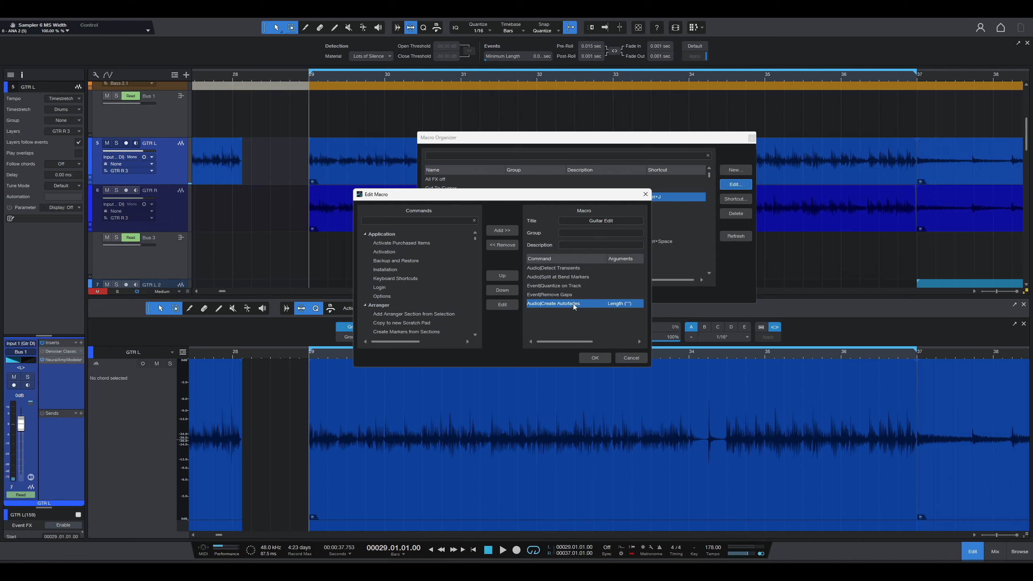
click(410, 221)
text(cross)
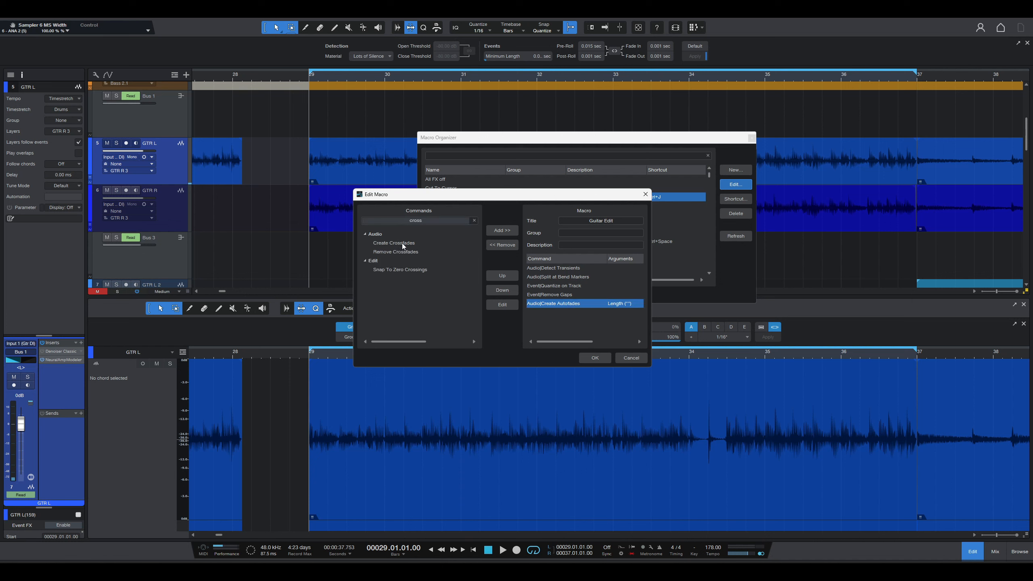
click(401, 243)
click(501, 231)
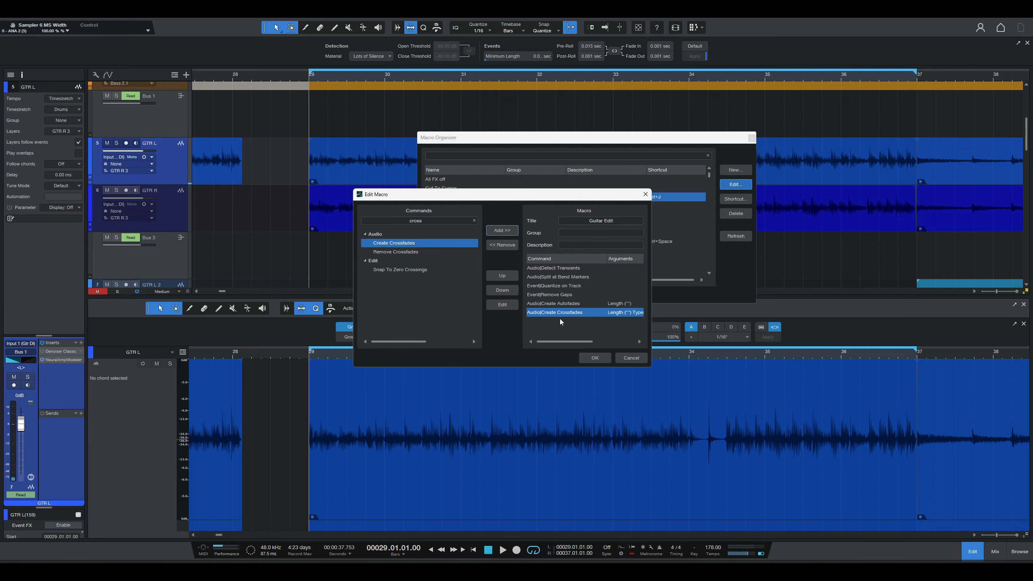
click(602, 360)
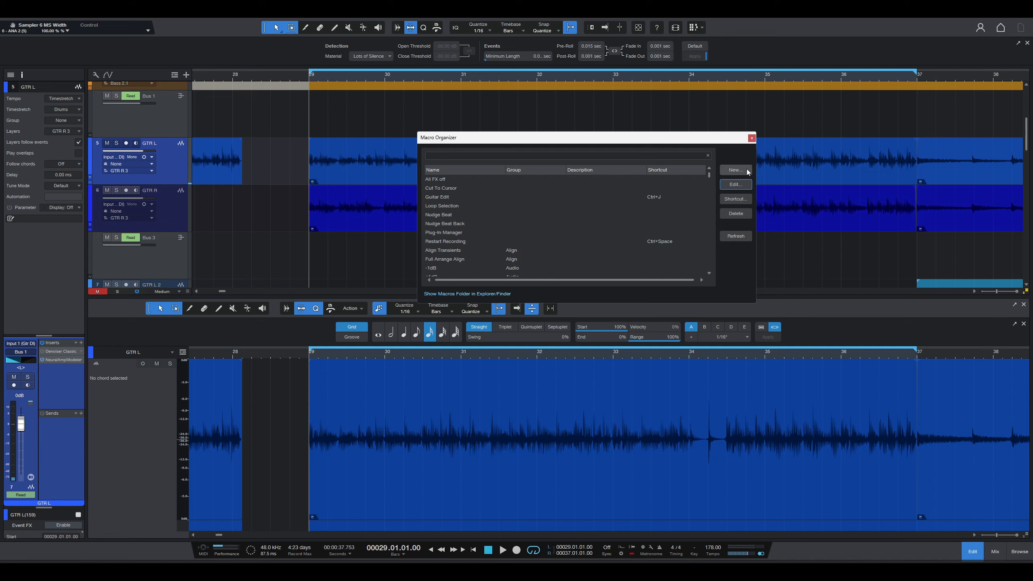
click(751, 138)
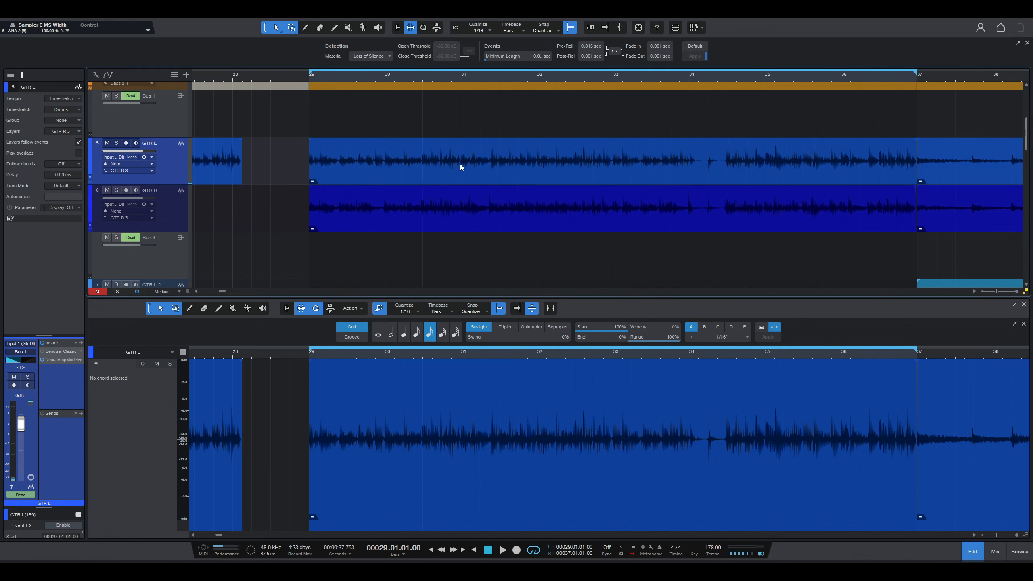
Select the GTR L and GTR R events at bars 29 to 37 and play them back with Bus 1 soloed.
scroll(405, 166, right, 1)
drag(258, 214, 295, 177)
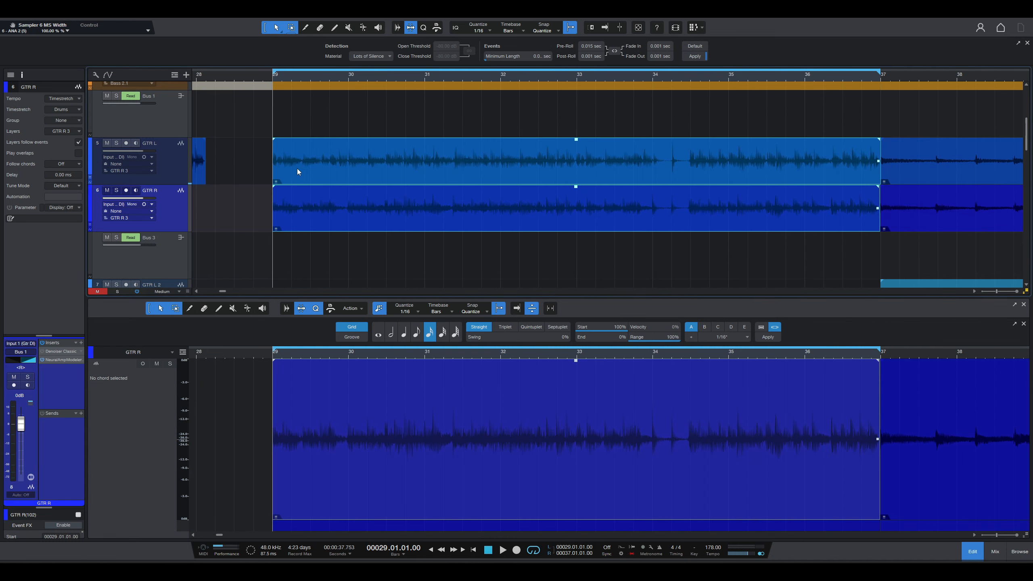
key(space)
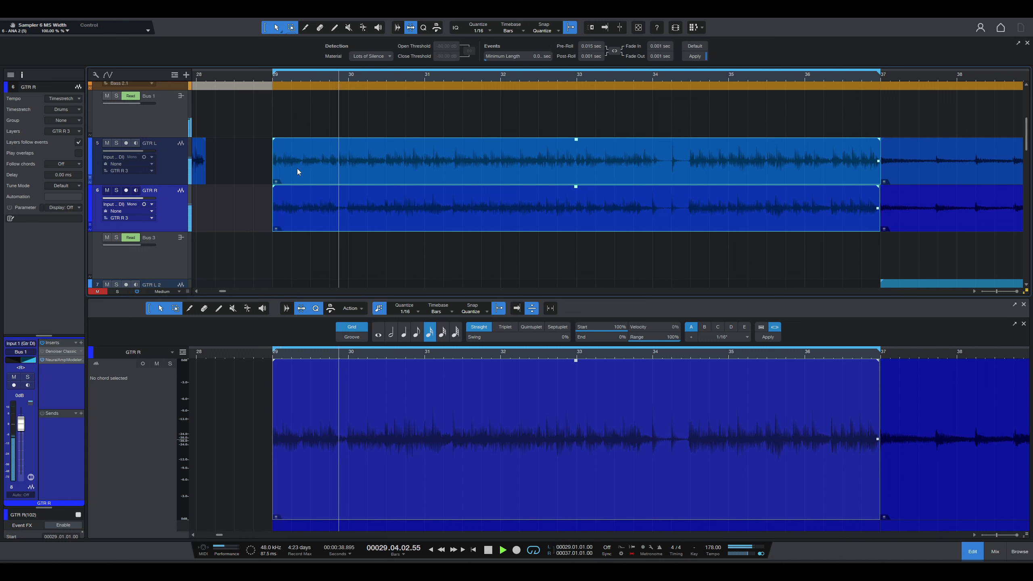
click(116, 96)
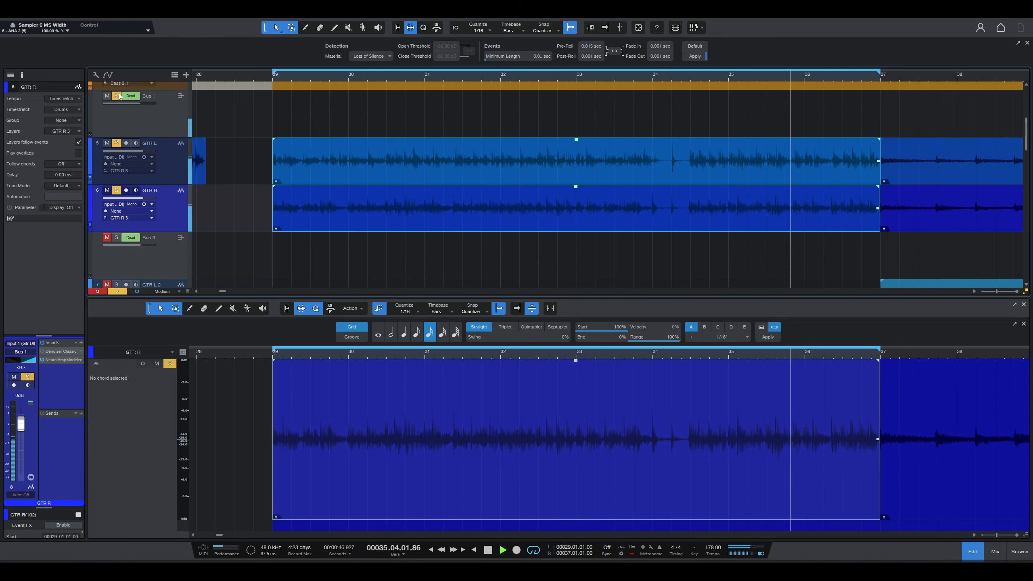
key(space)
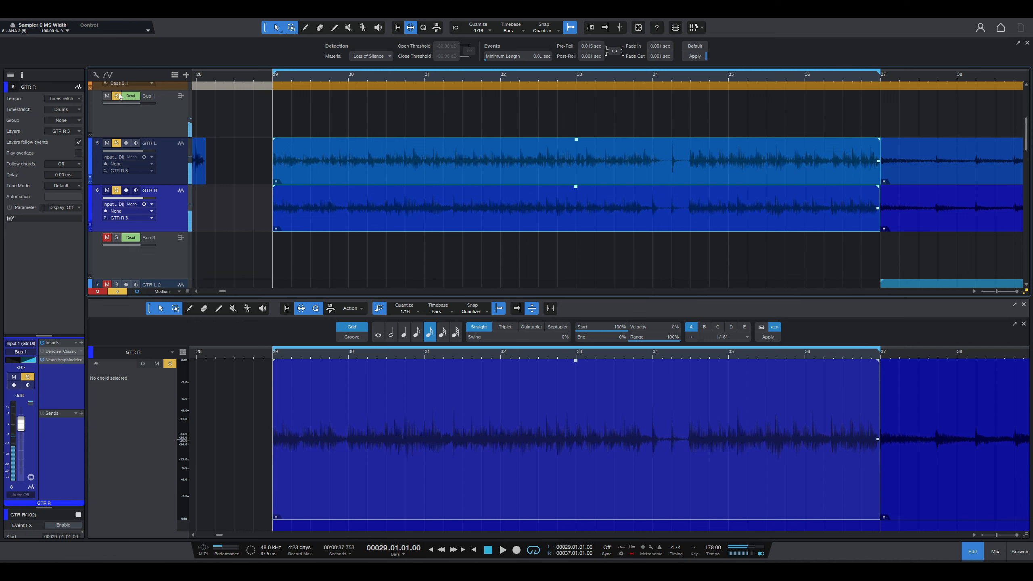
Run the Guitar Edit macro on the GTR L event between bars 29 and 37.
click(411, 162)
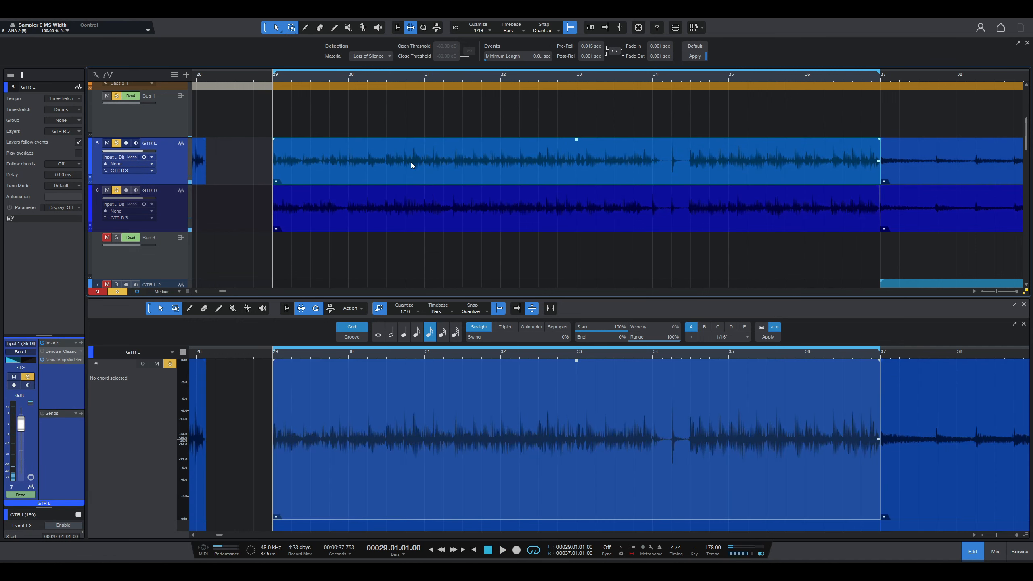
key(ctrl+z)
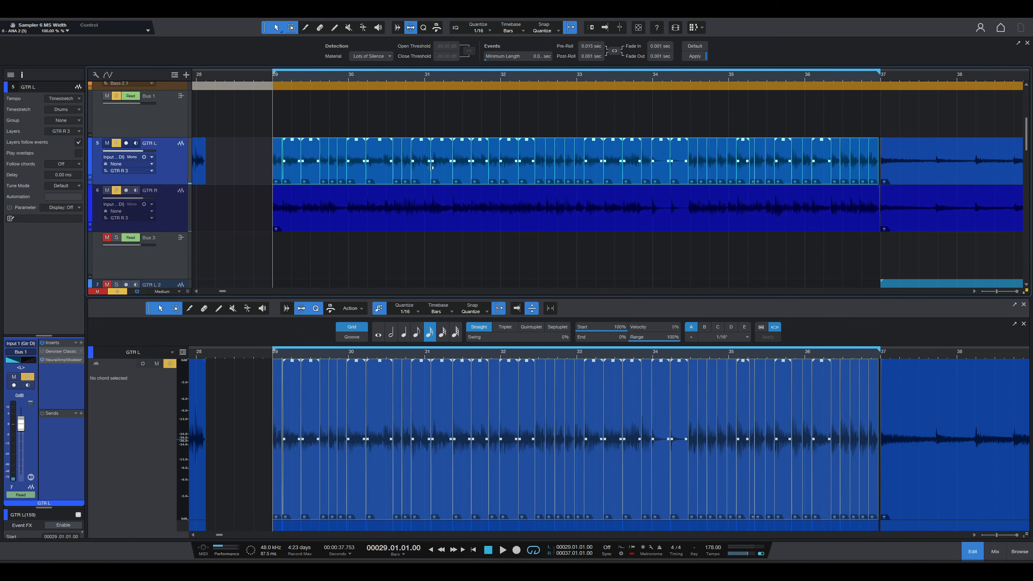
Run the Guitar Edit macro on the GTR R event between bars 29 and 37 and inspect the crossfades.
click(440, 215)
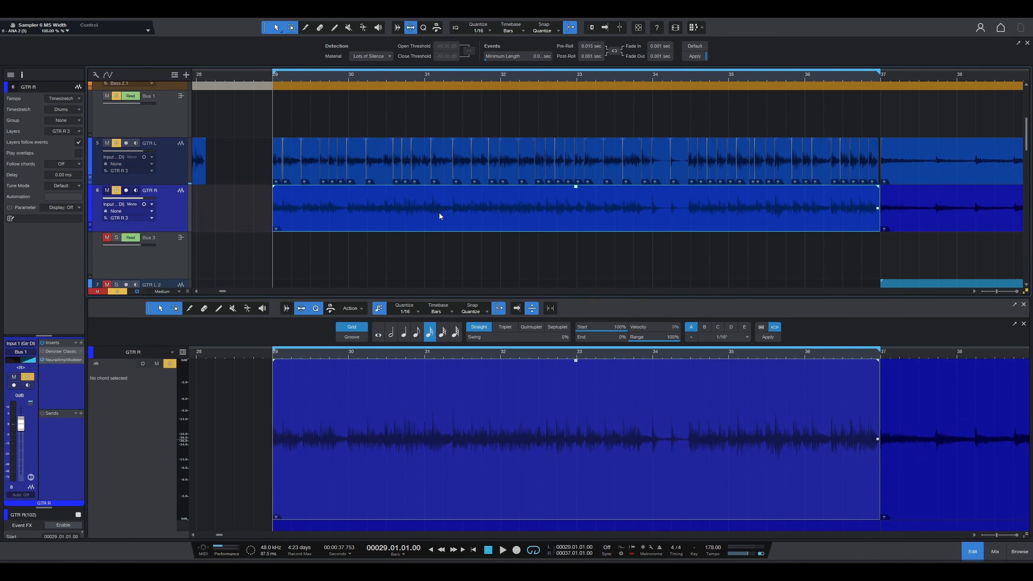
key(q)
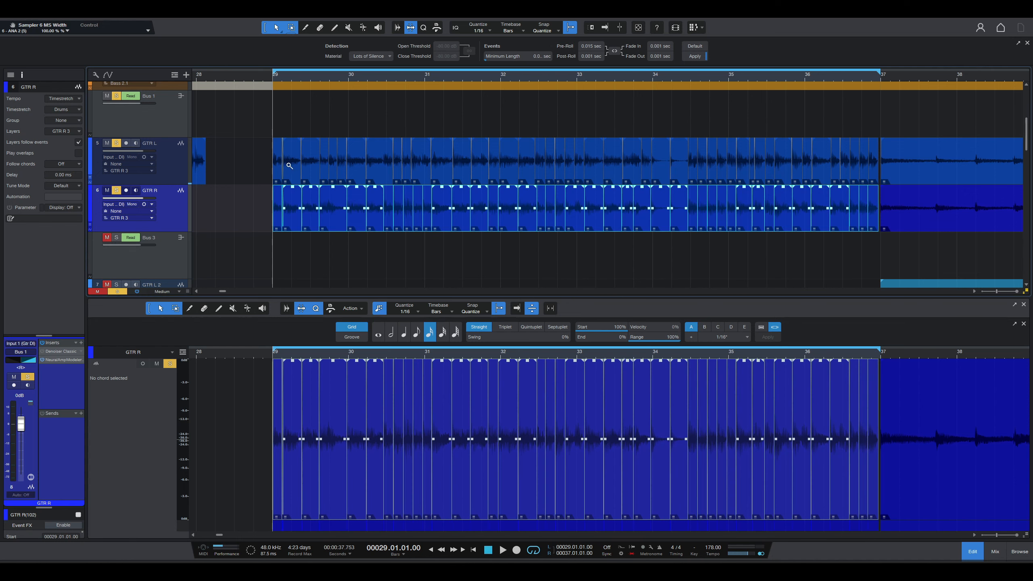
drag(273, 138, 371, 232)
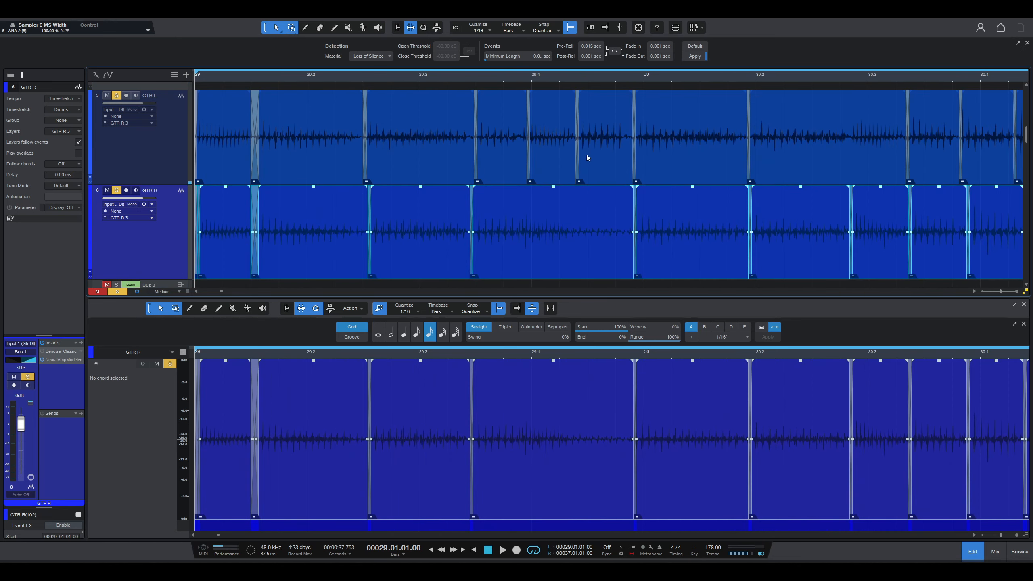
click(430, 136)
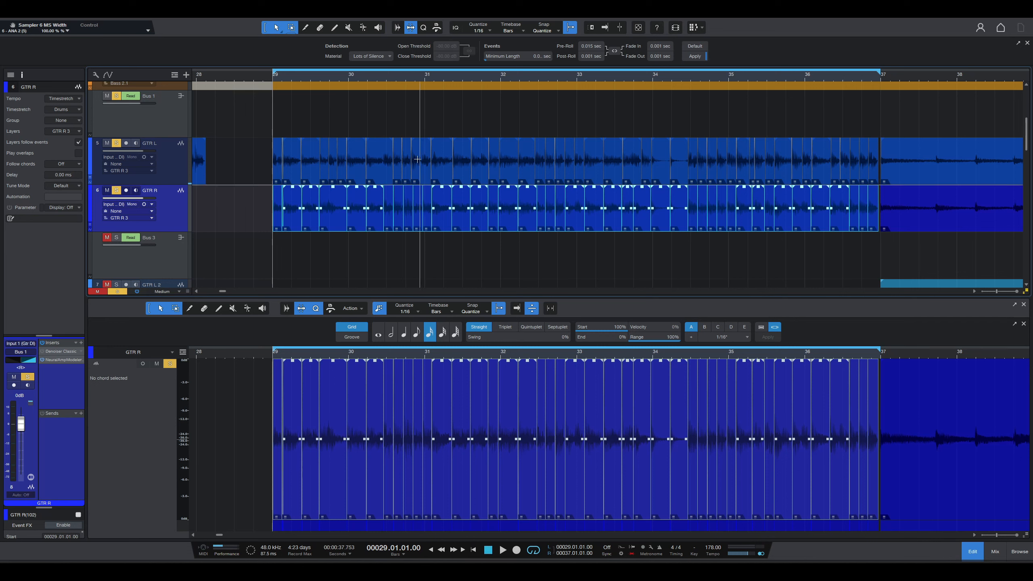
Play back the edited guitars from bar 29 with Bus 1 soloed, and again with the Bus 1 solo off.
key(space)
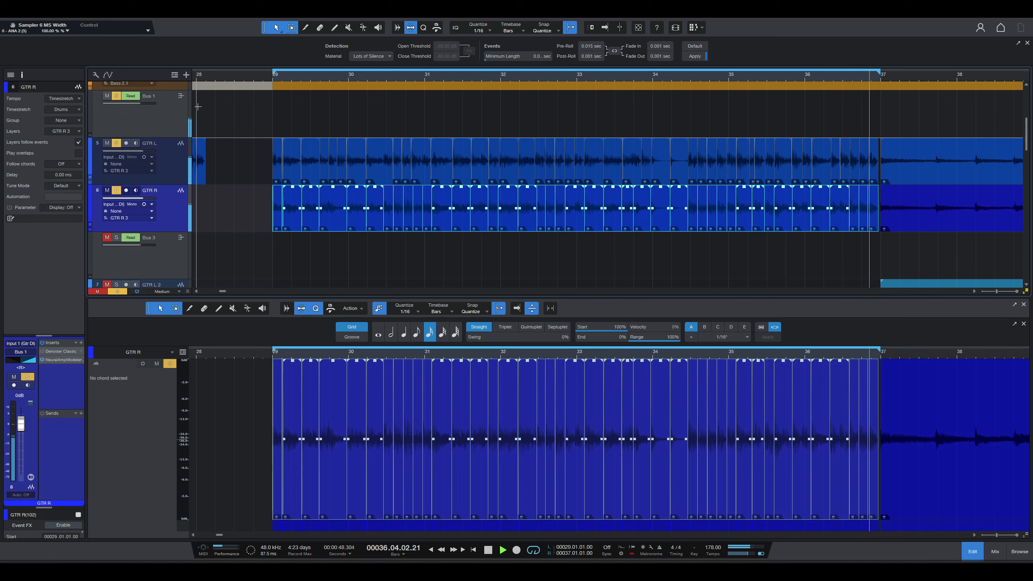
key(space)
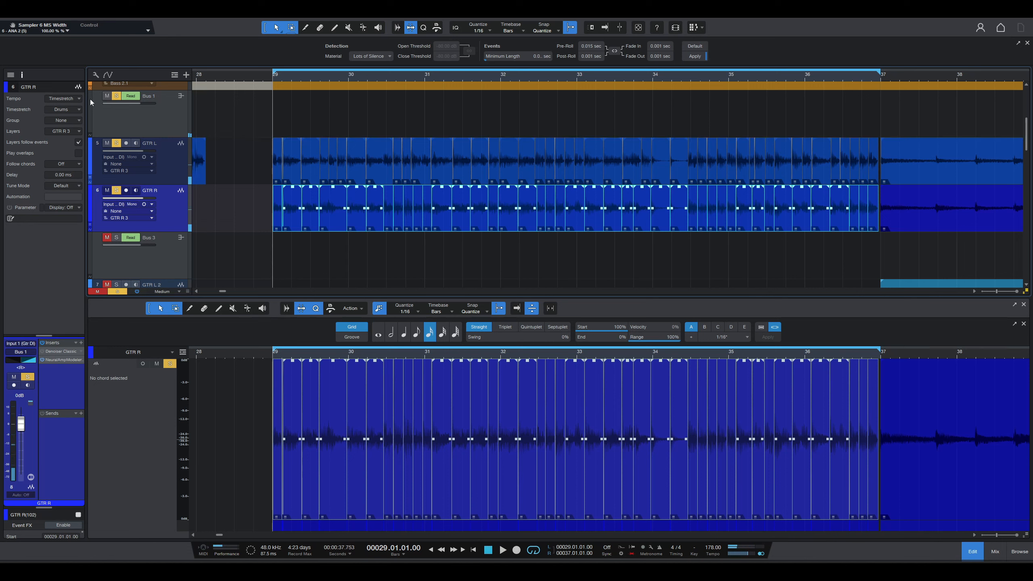
click(117, 97)
key(space)
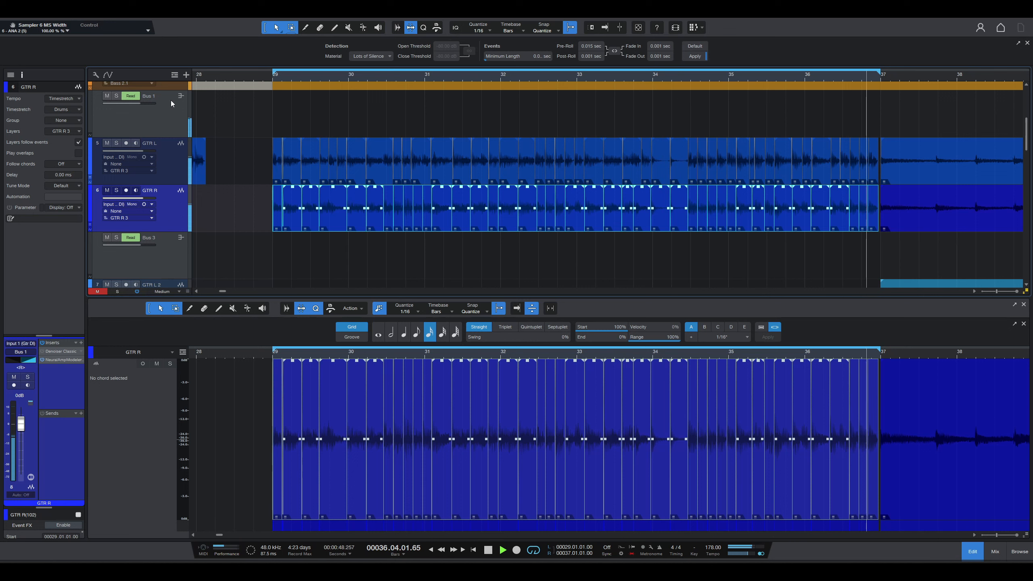
key(space)
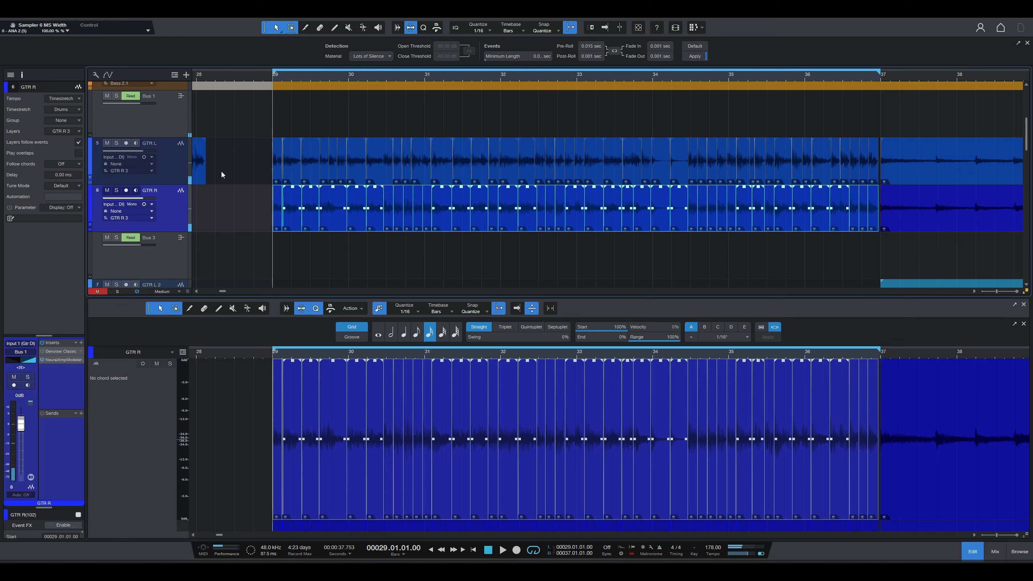
Select all GTR L and GTR R slices between bars 29 and 37 and bounce them into one continuous event per track.
drag(261, 91, 482, 254)
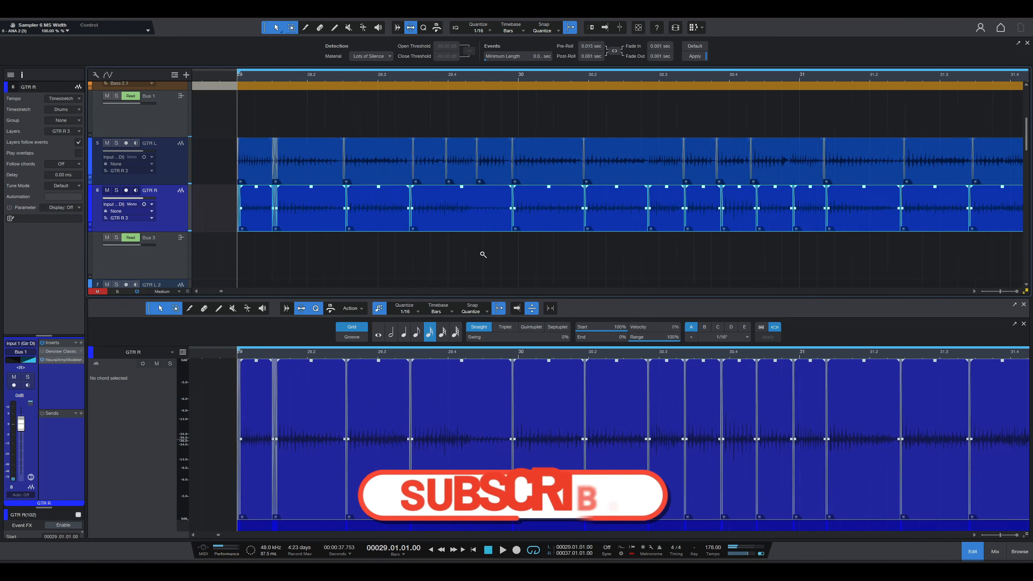
click(483, 255)
scroll(360, 213, left, 1)
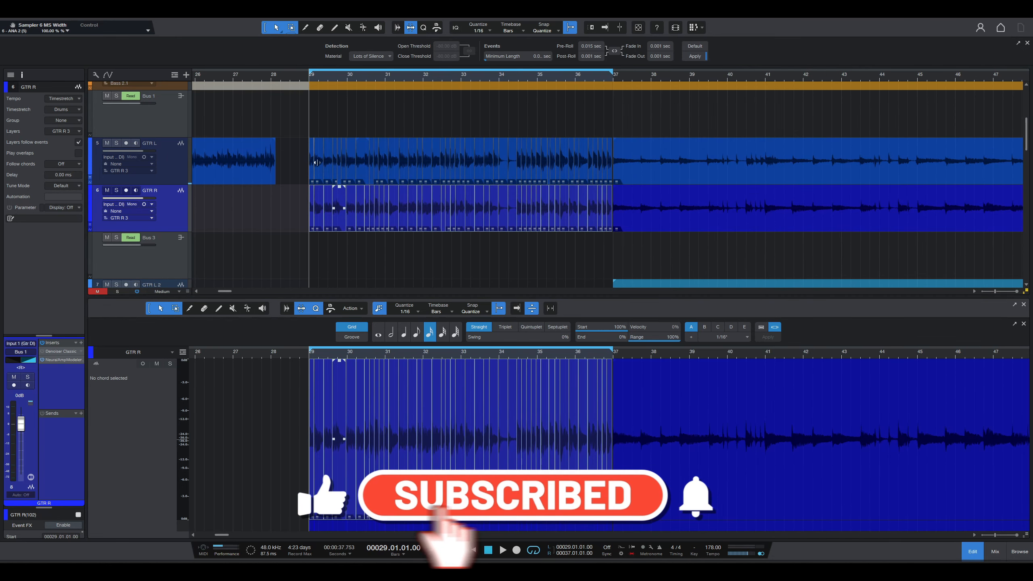
click(387, 195)
key(e)
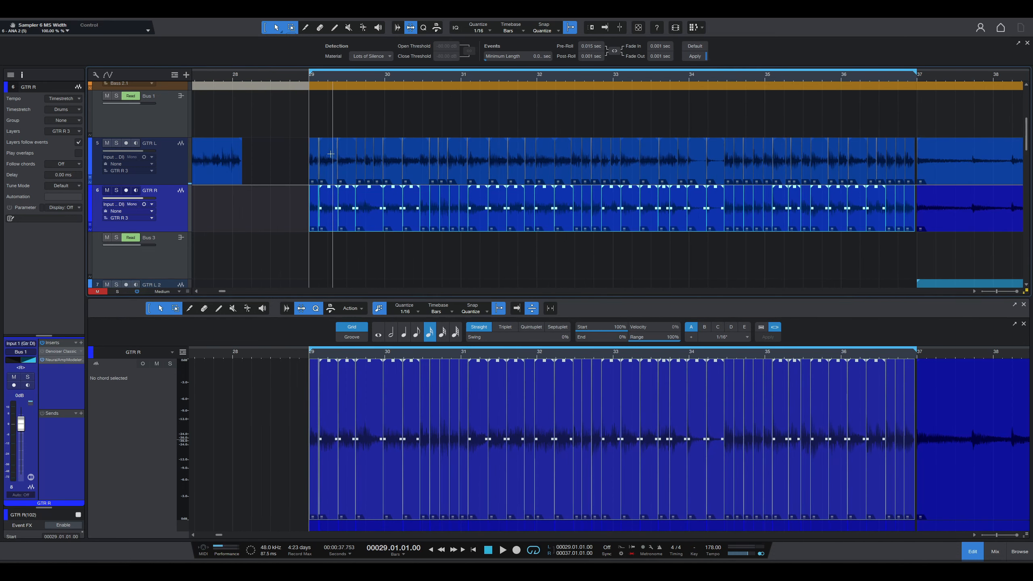
drag(290, 140, 912, 212)
right_click(500, 165)
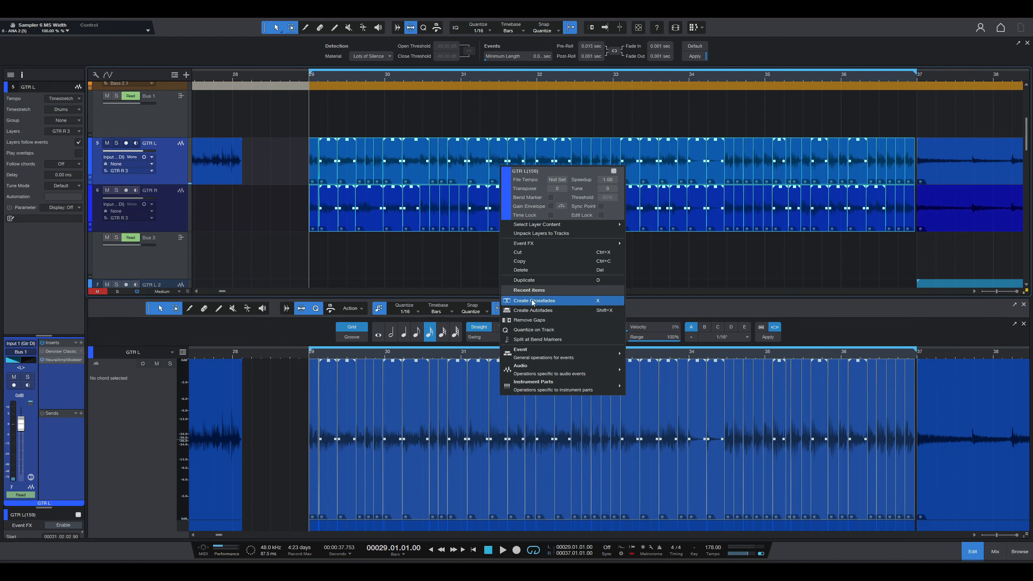
mouse_move(542, 370)
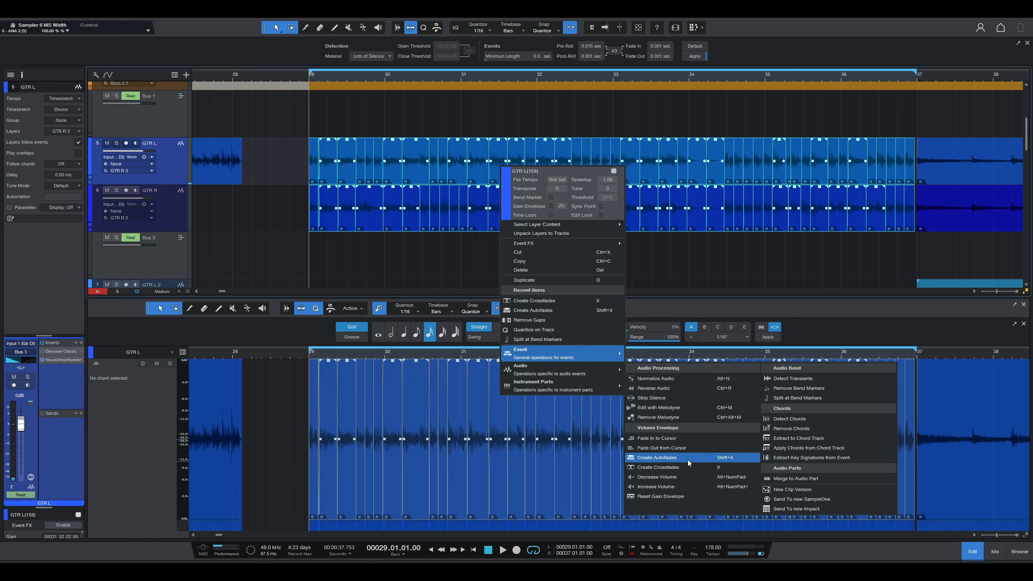
key(ctrl+b)
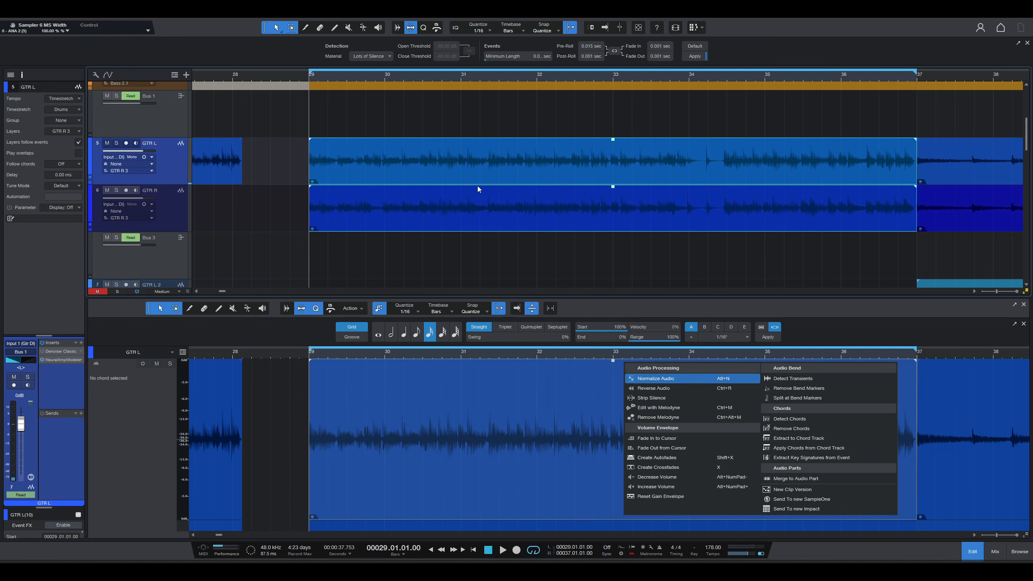
Select the bounced GTR L event and play back both guitar tracks in the mix from bar 29.
click(360, 172)
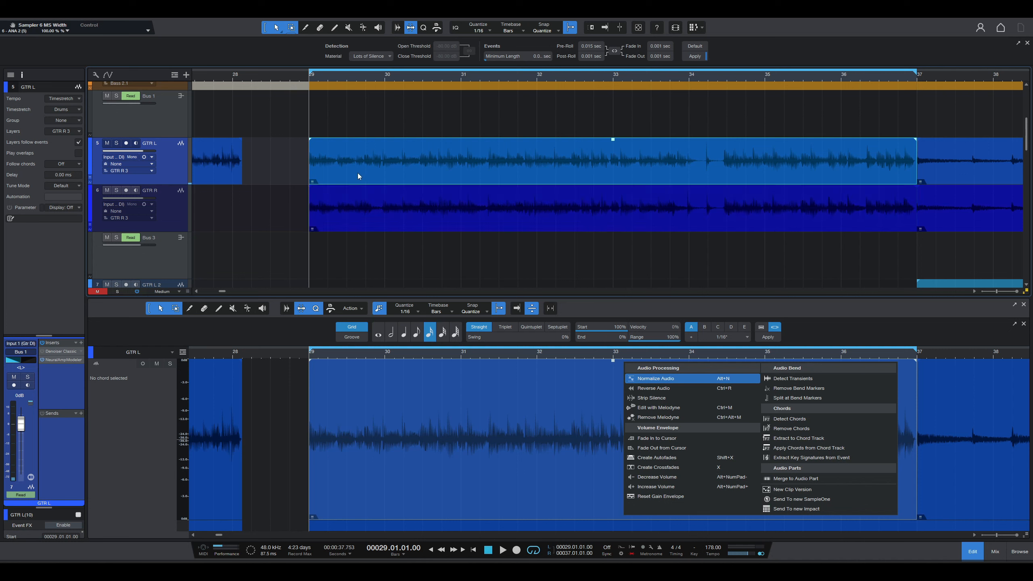
key(space)
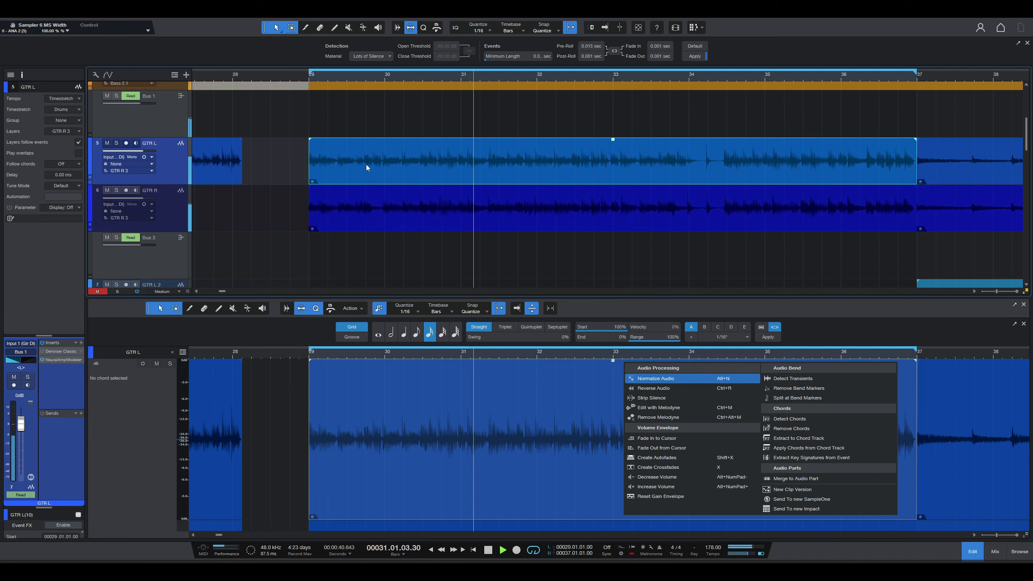
key(space)
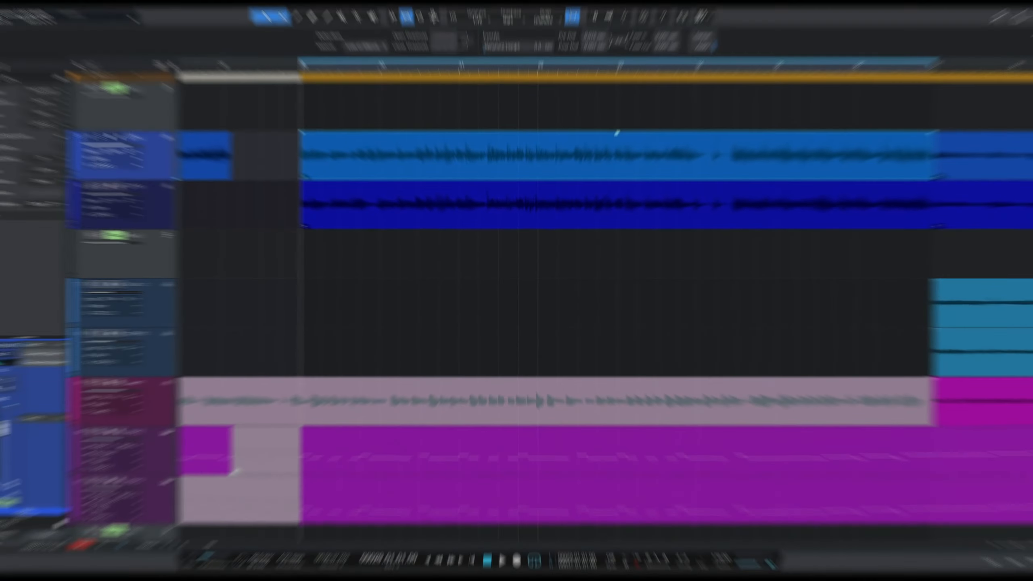